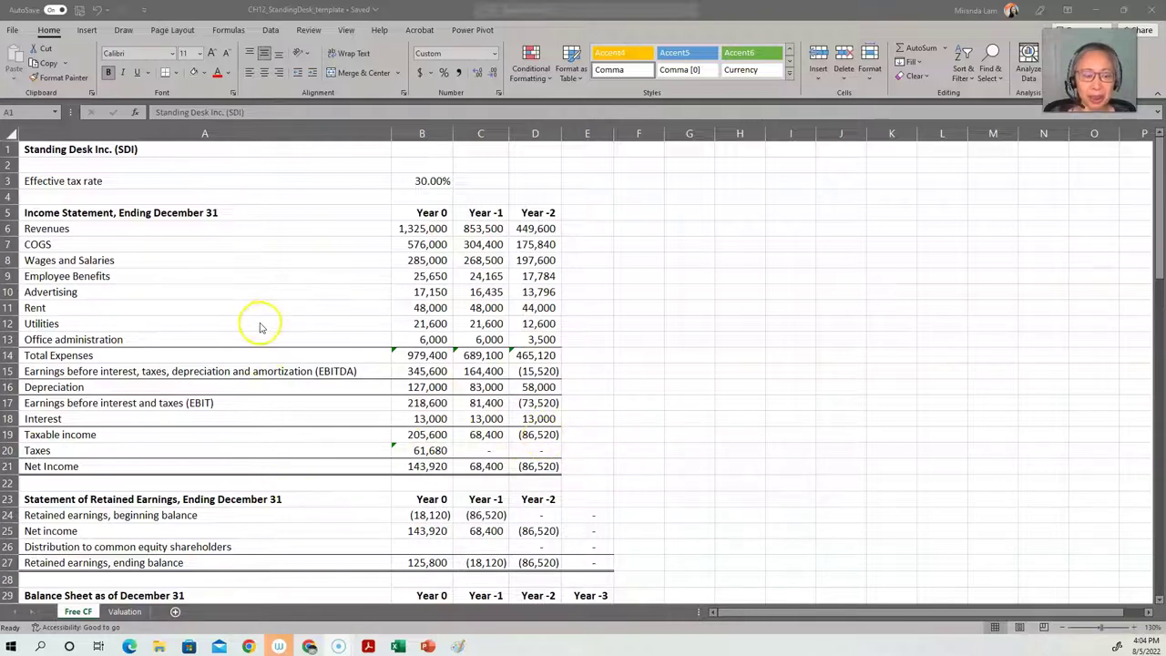
Review the income statement, retained earnings, balance sheet and cash flow statement, plus the line items under free cash flows for firm.
scroll(271, 438, "down", 6)
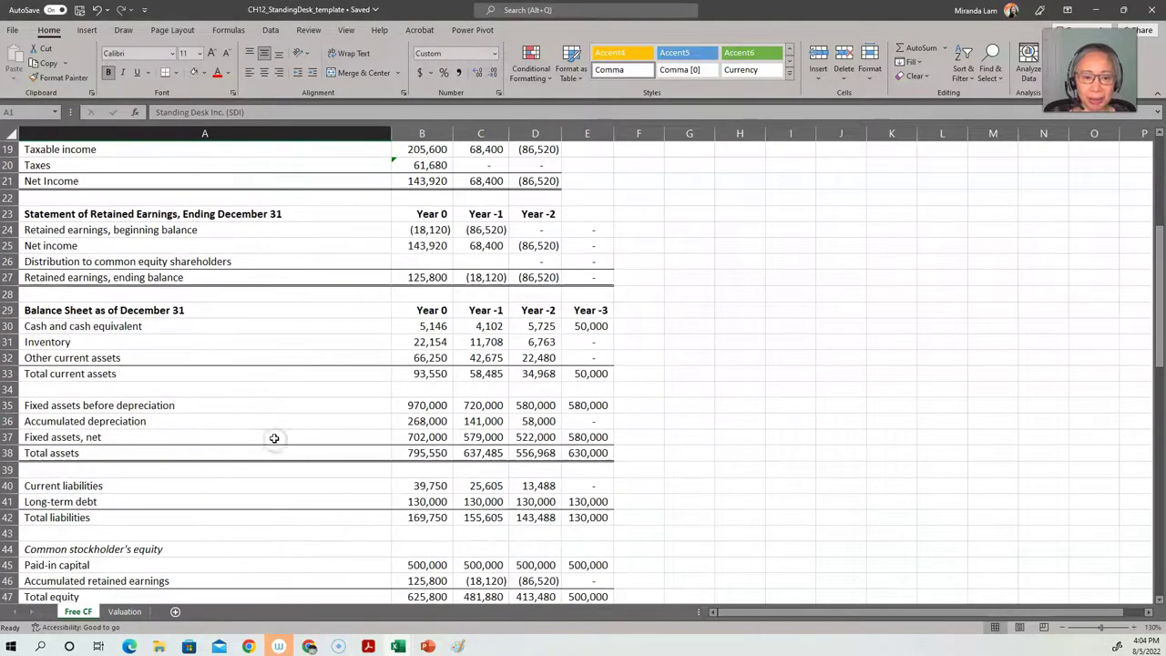
scroll(273, 438, "down", 10)
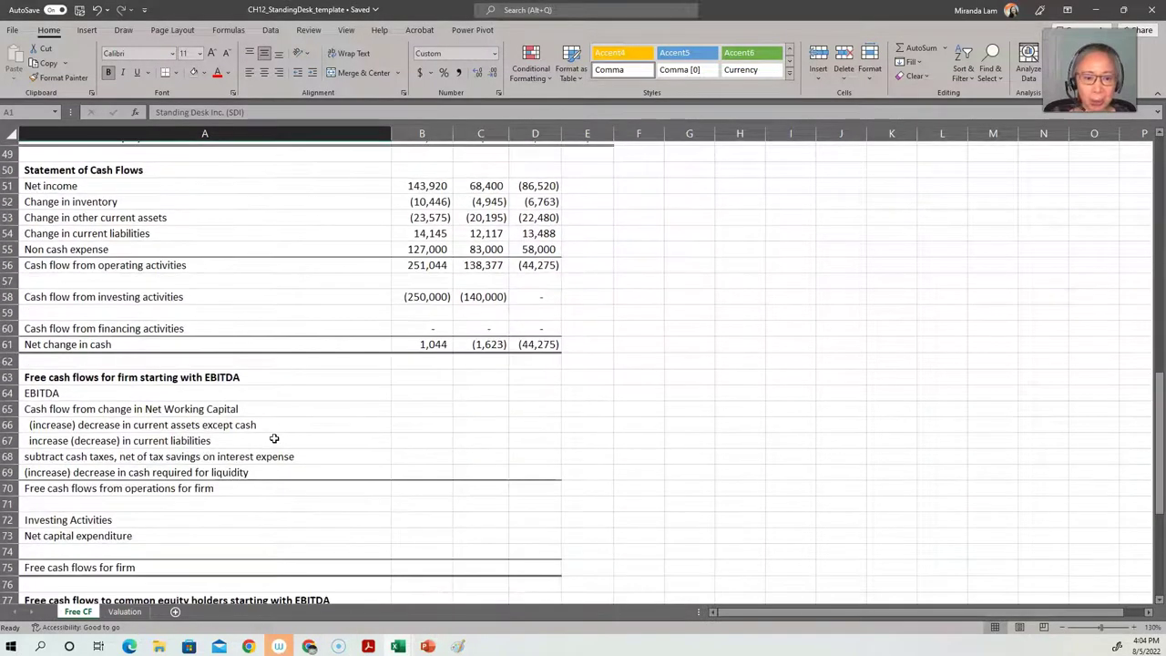
scroll(273, 438, "up", 2)
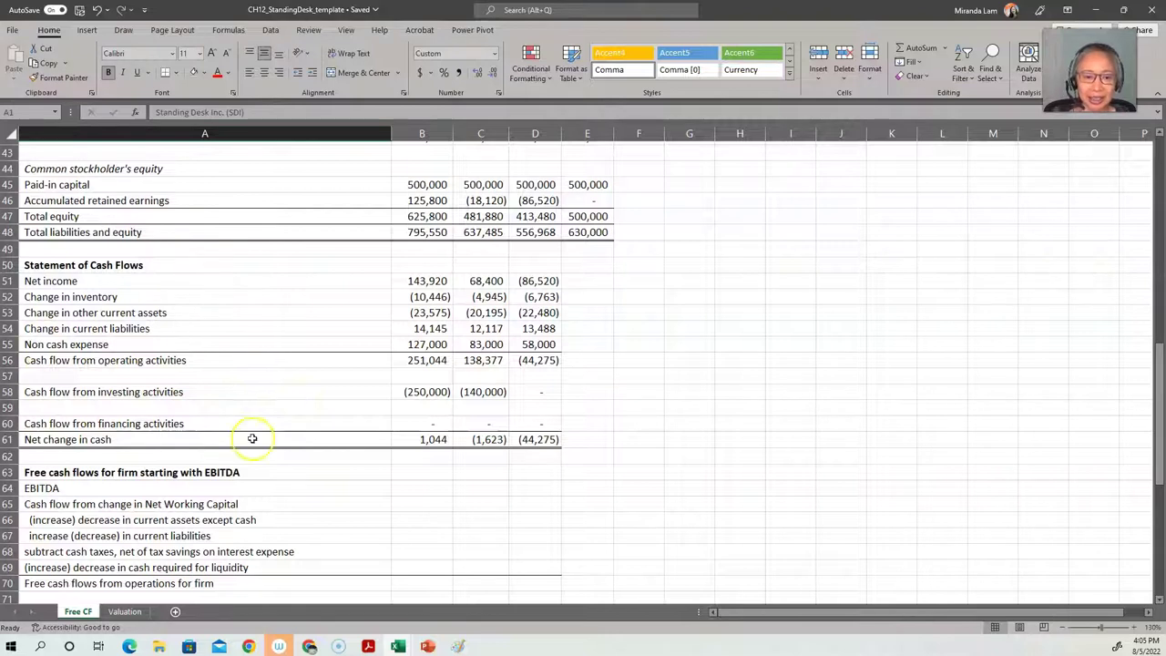
left_click(104, 485)
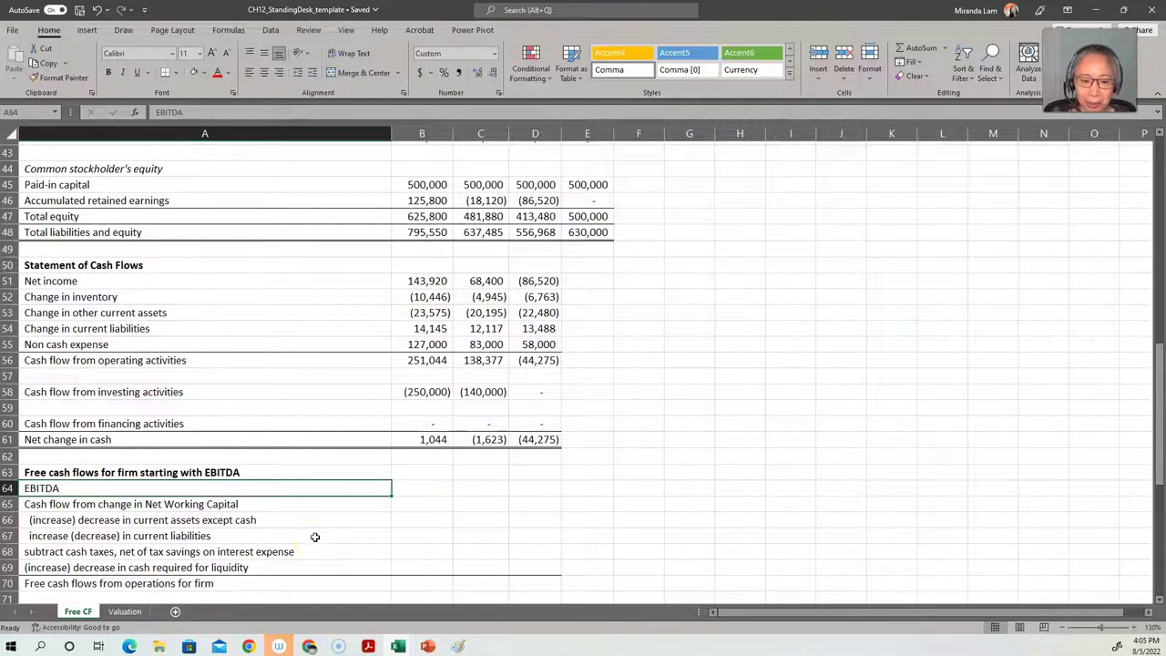
scroll(314, 537, "up", 6)
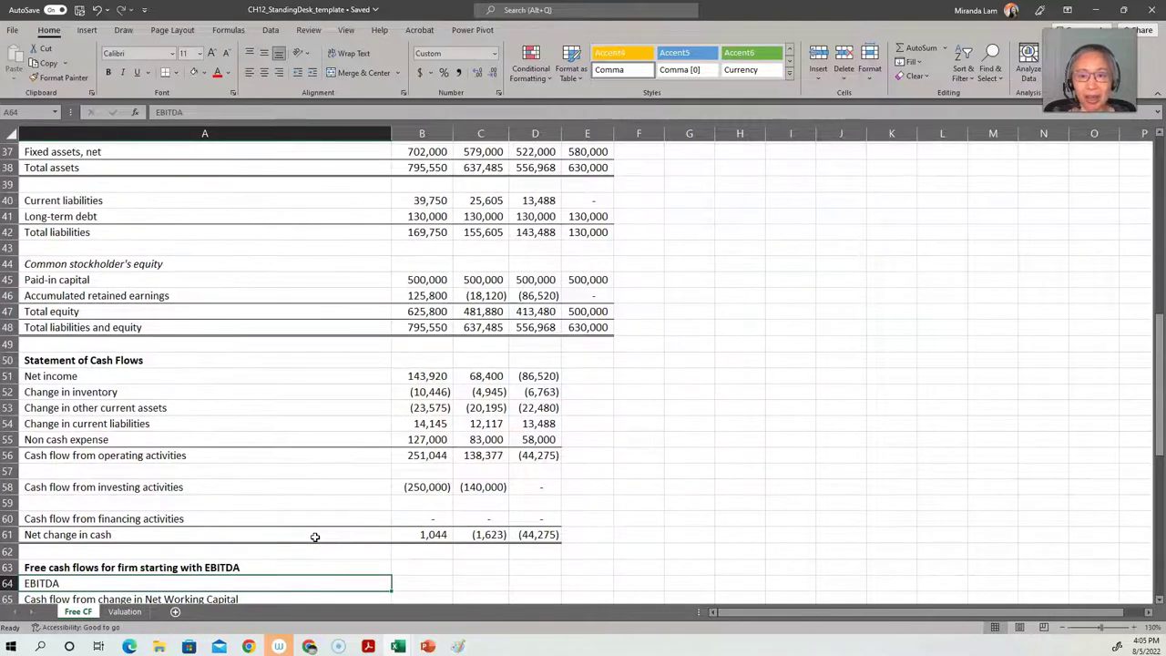
scroll(314, 536, "up", 8)
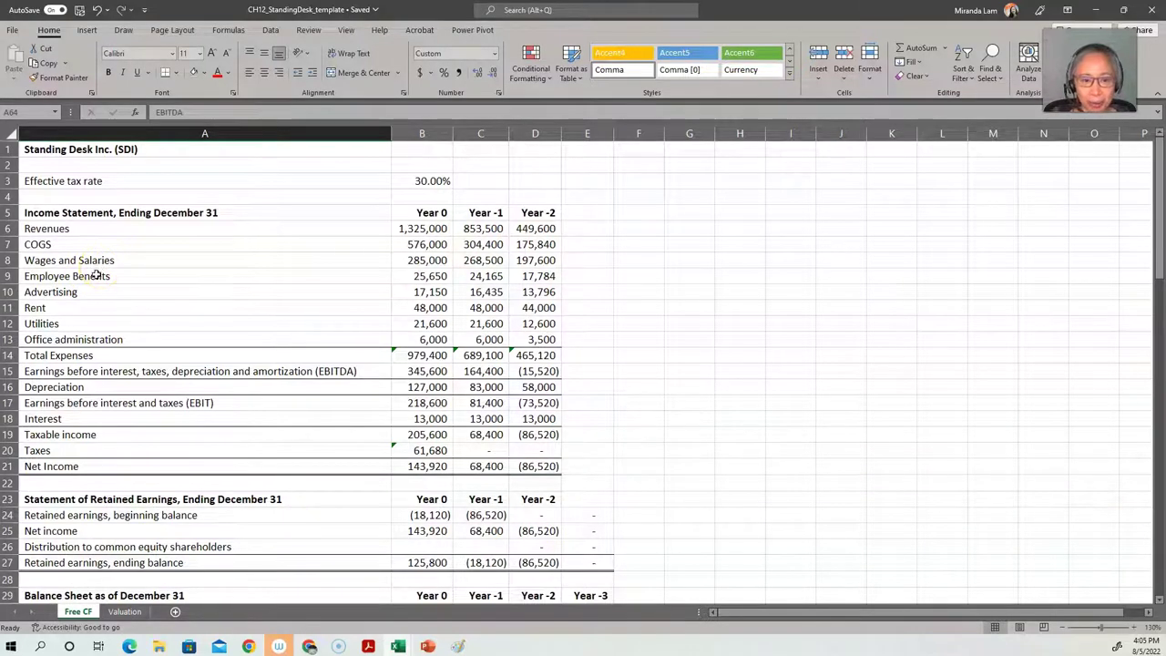
scroll(136, 468, "down", 12)
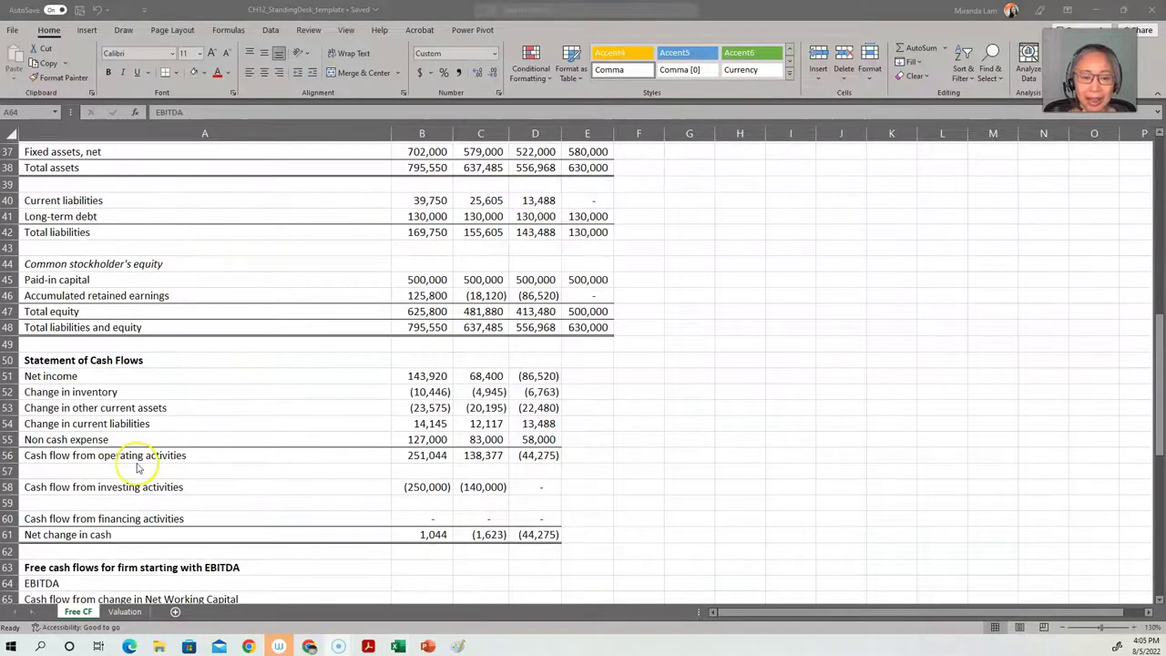
scroll(136, 467, "down", 3)
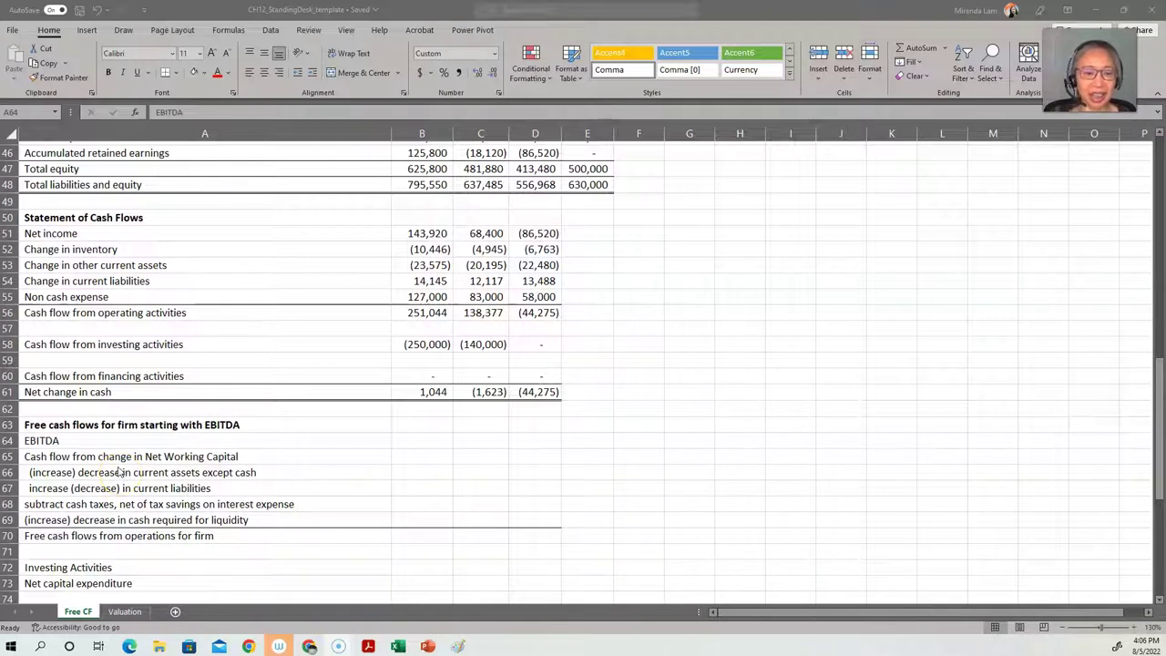
Link the Year 0 EBITDA cell B64 of the firm free cash flow section to the income statement with =B15.
left_click(422, 442)
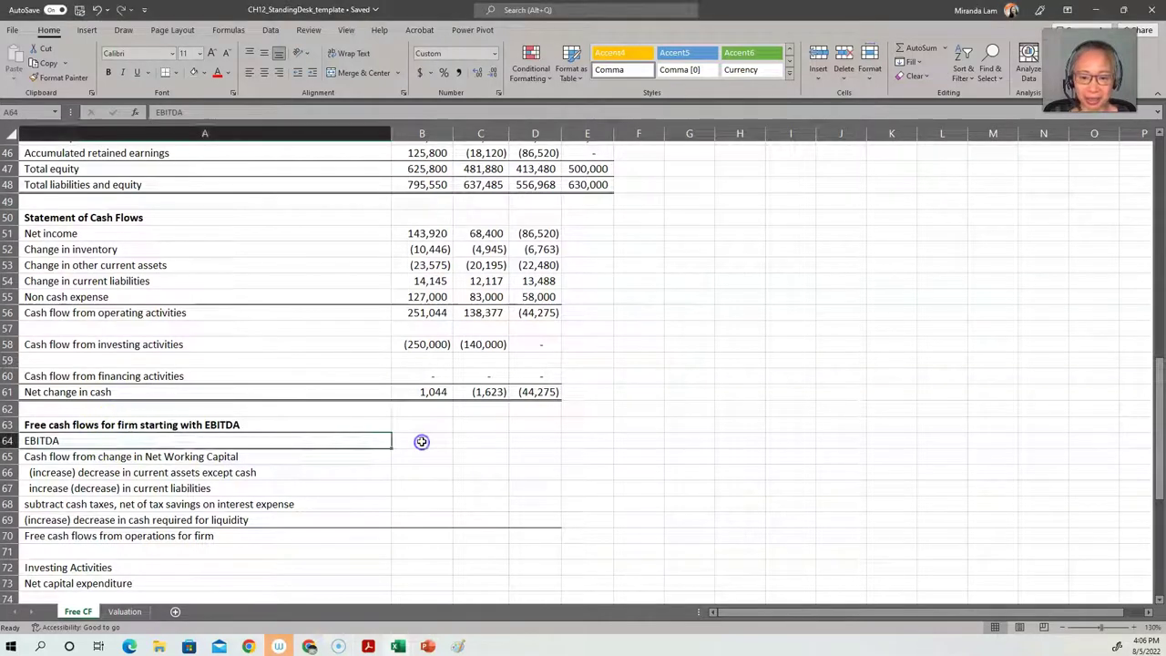
type("=")
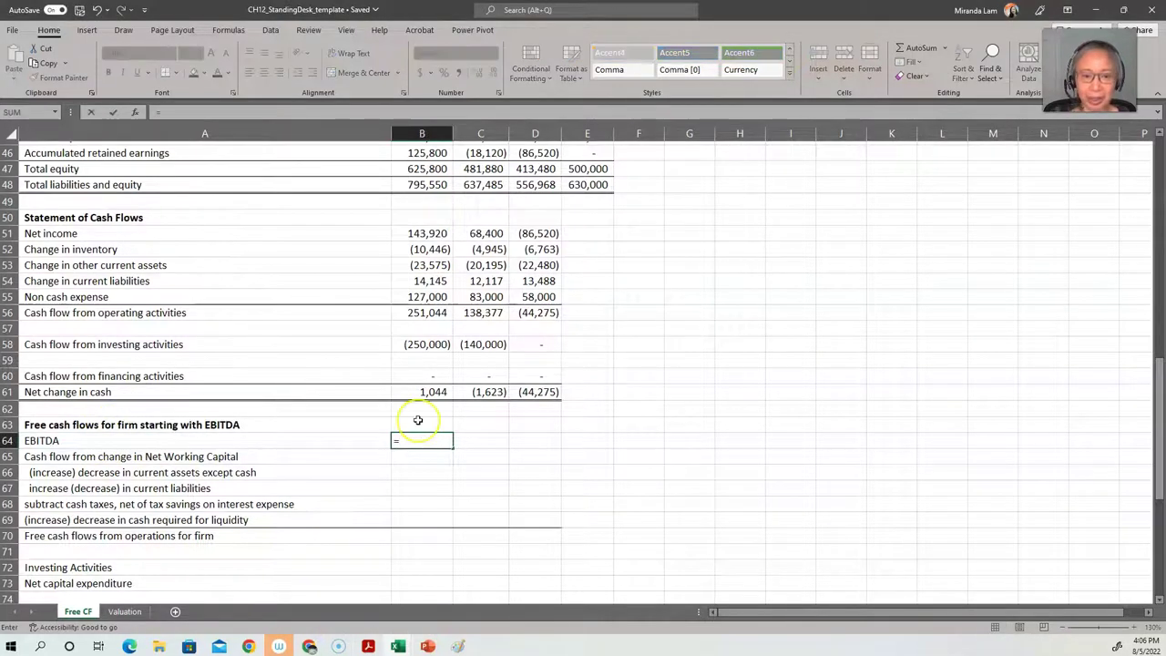
scroll(417, 419, "up", 10)
scroll(417, 421, "up", 5)
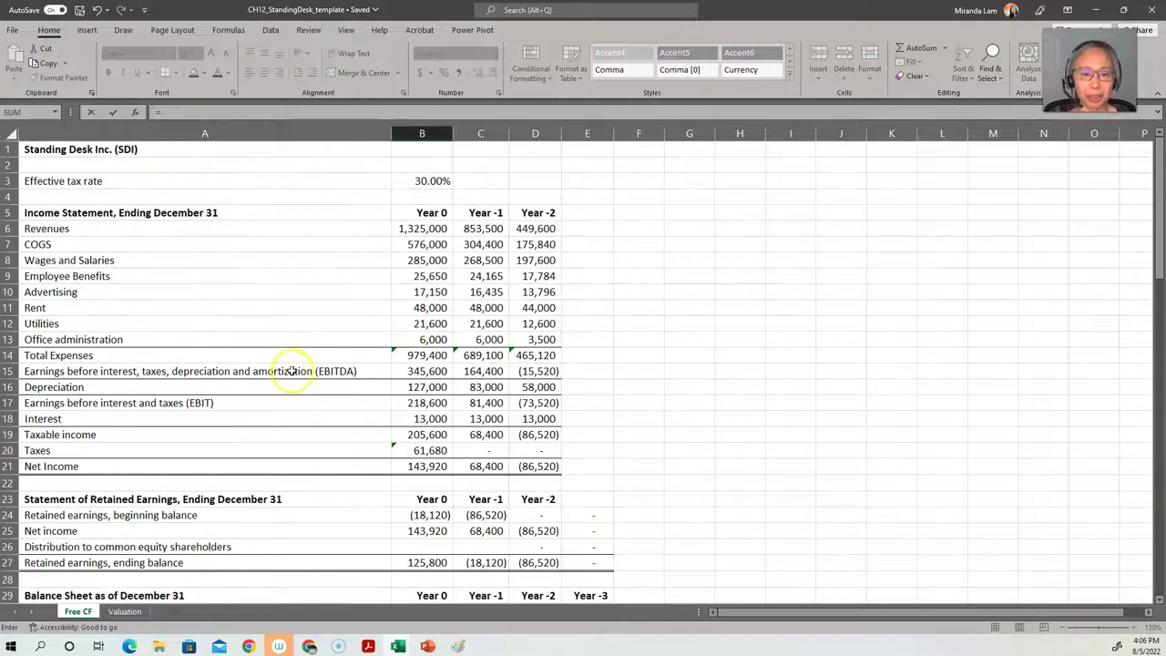
left_click(414, 373)
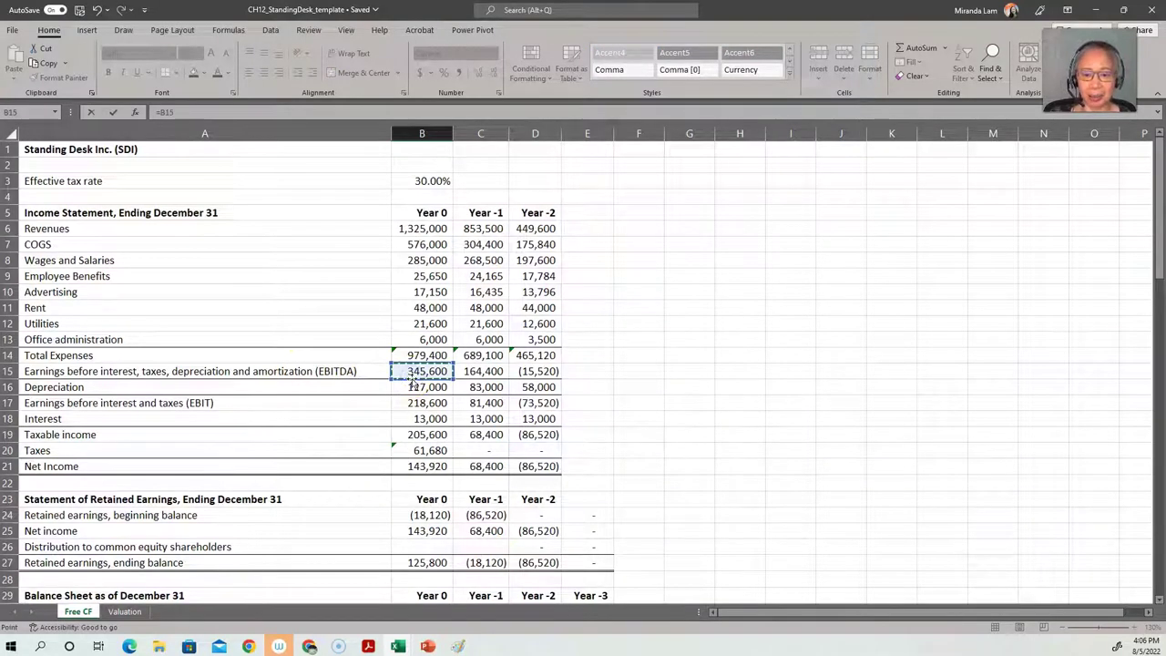
key("Return")
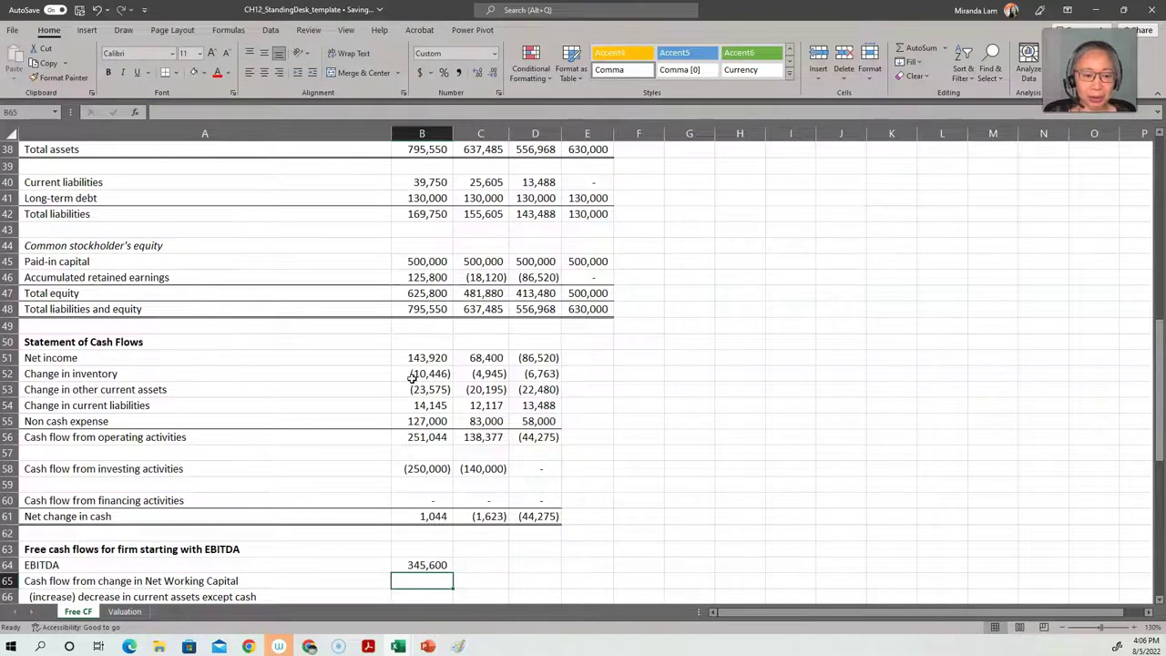
Calculate the Year 0 (increase) decrease in current assets except cash in B66 with =-((SUM(B31:B32)-SUM(C31:C32))).
scroll(412, 377, "down", 2)
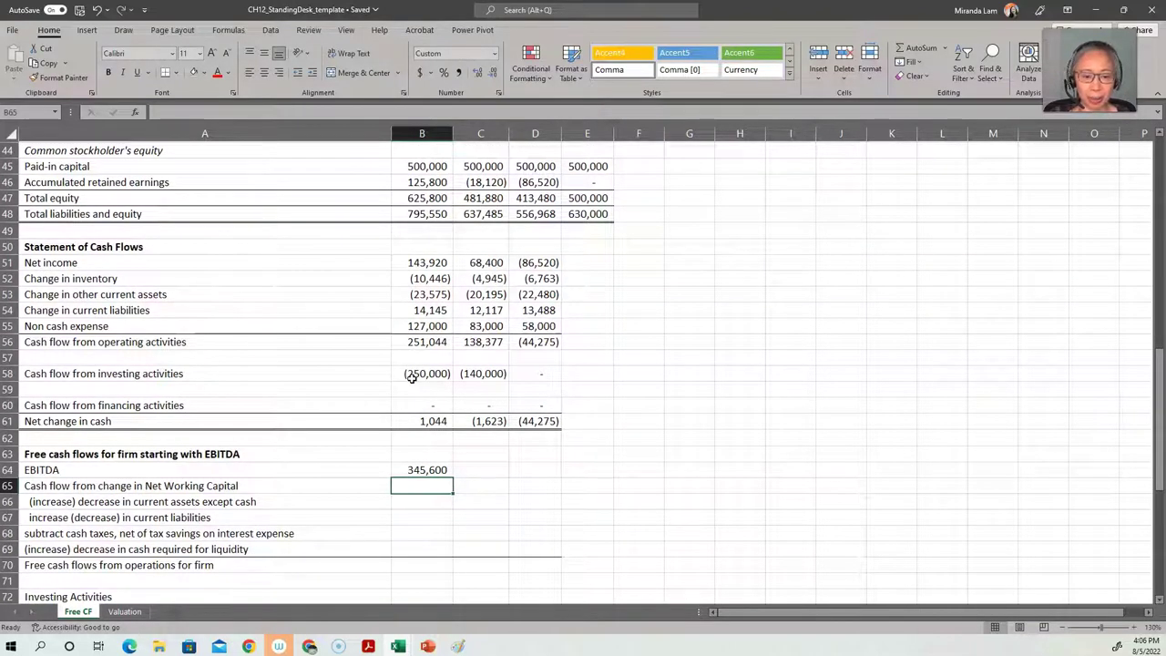
key("Down")
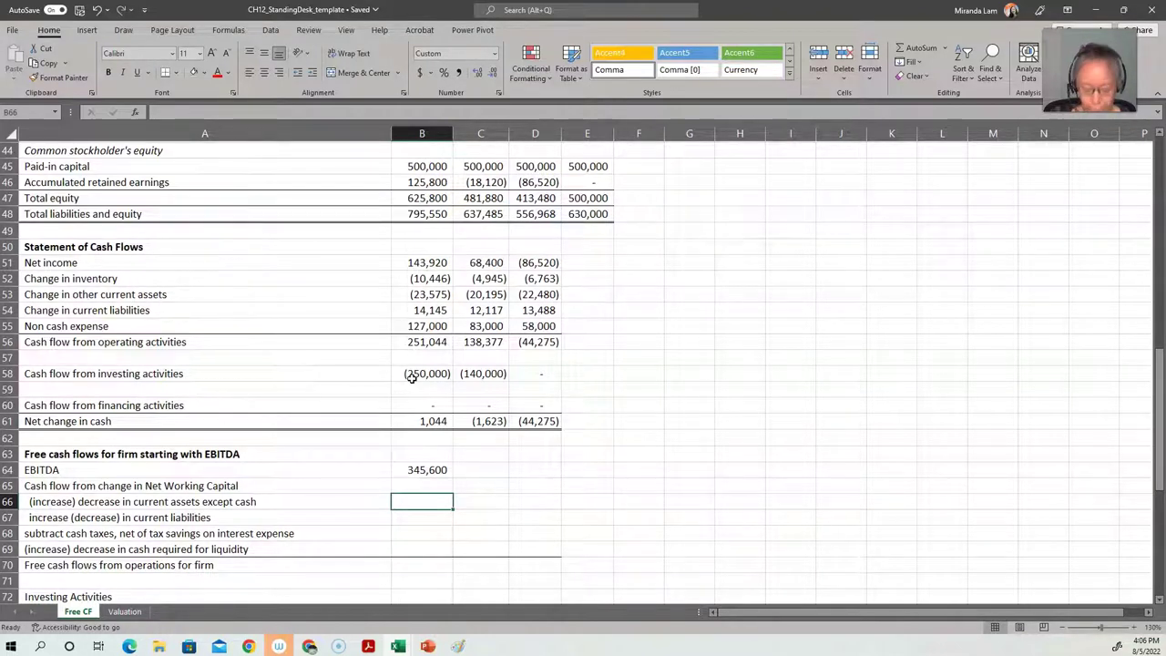
type("=")
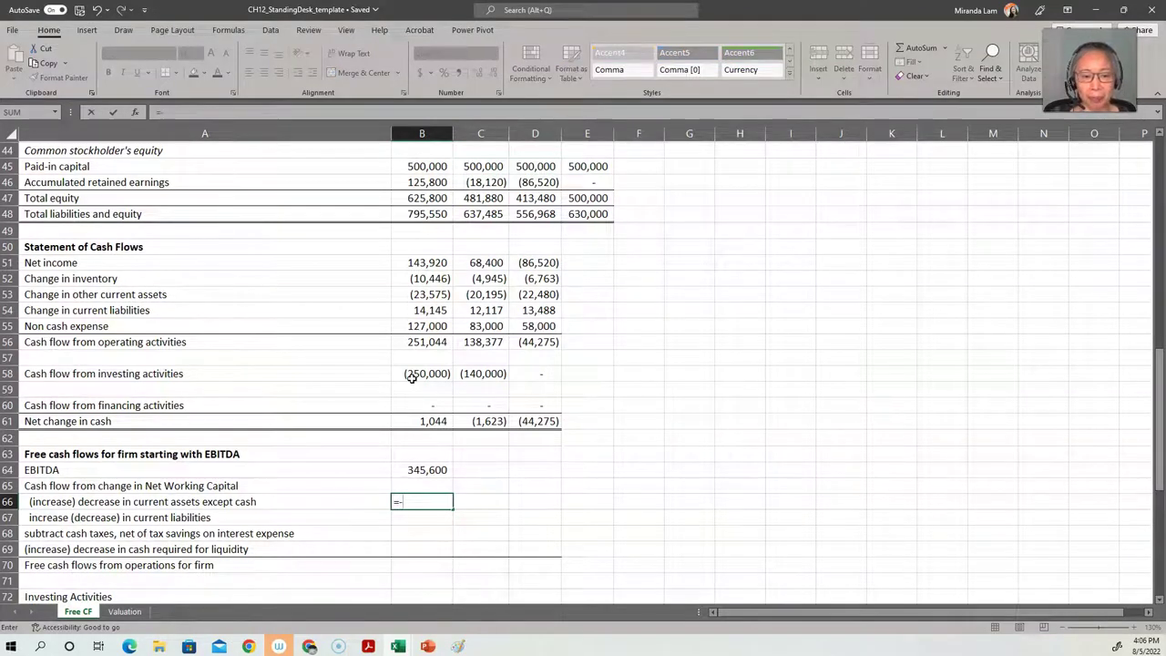
type("(")
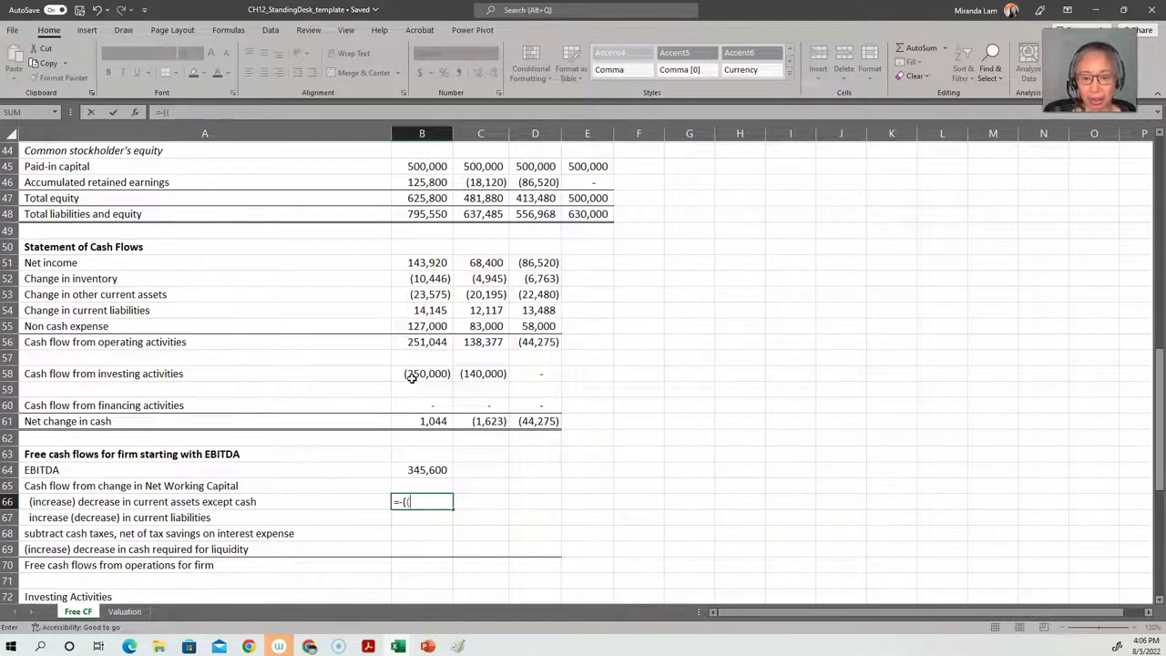
type("(sum(")
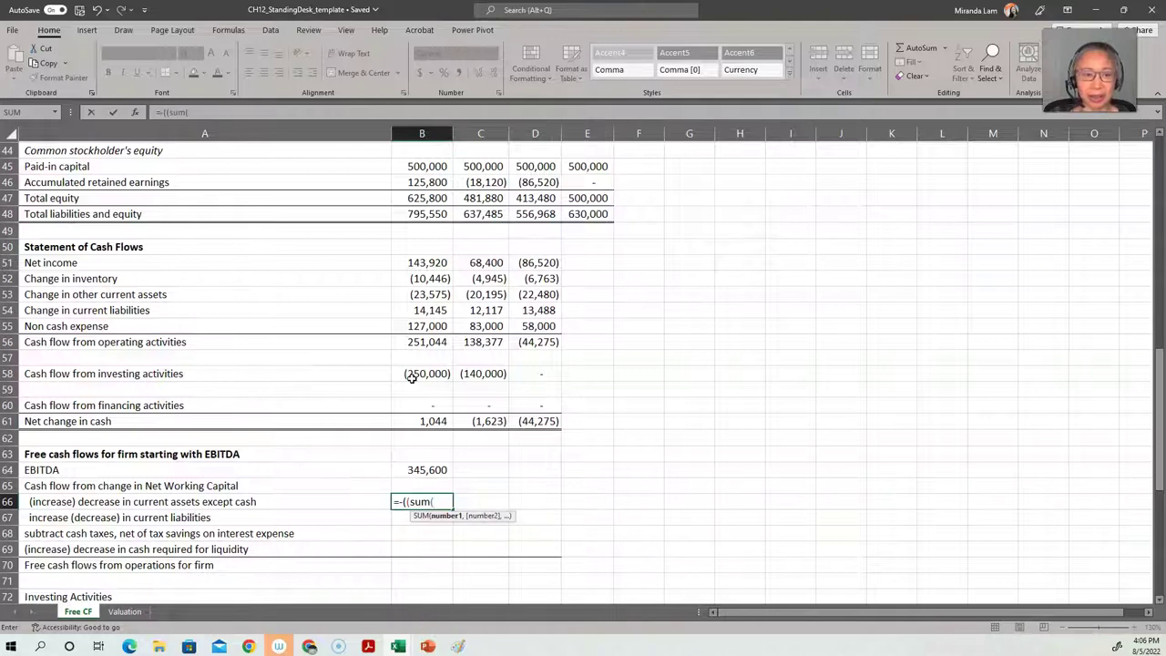
scroll(412, 378, "up", 3)
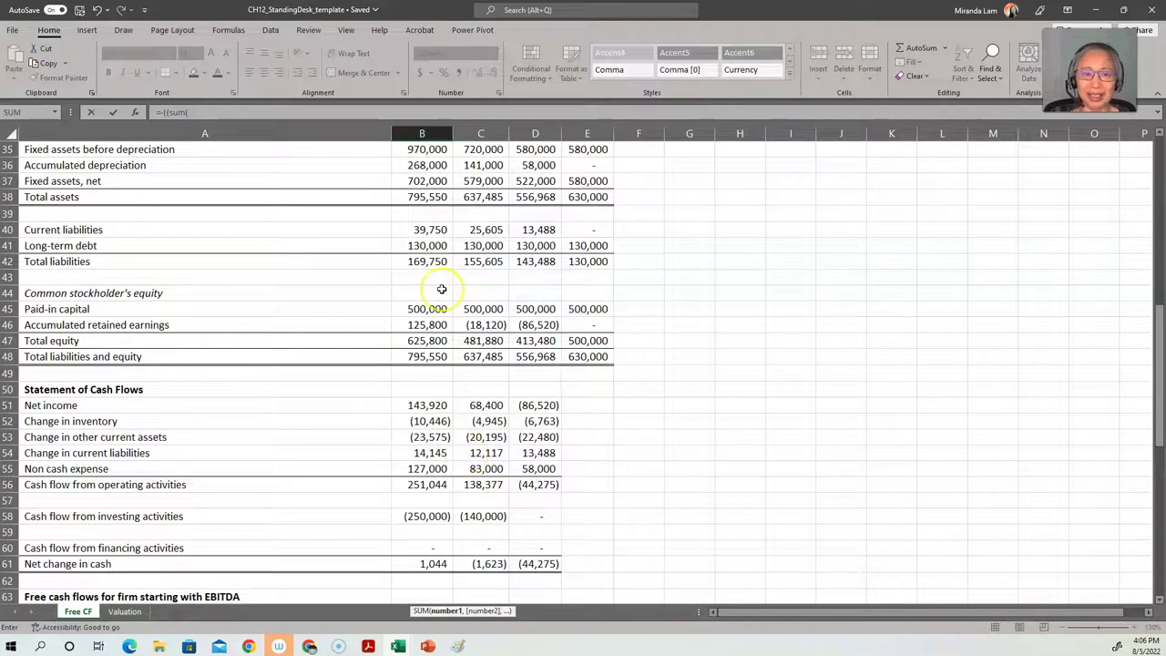
scroll(441, 290, "up", 2)
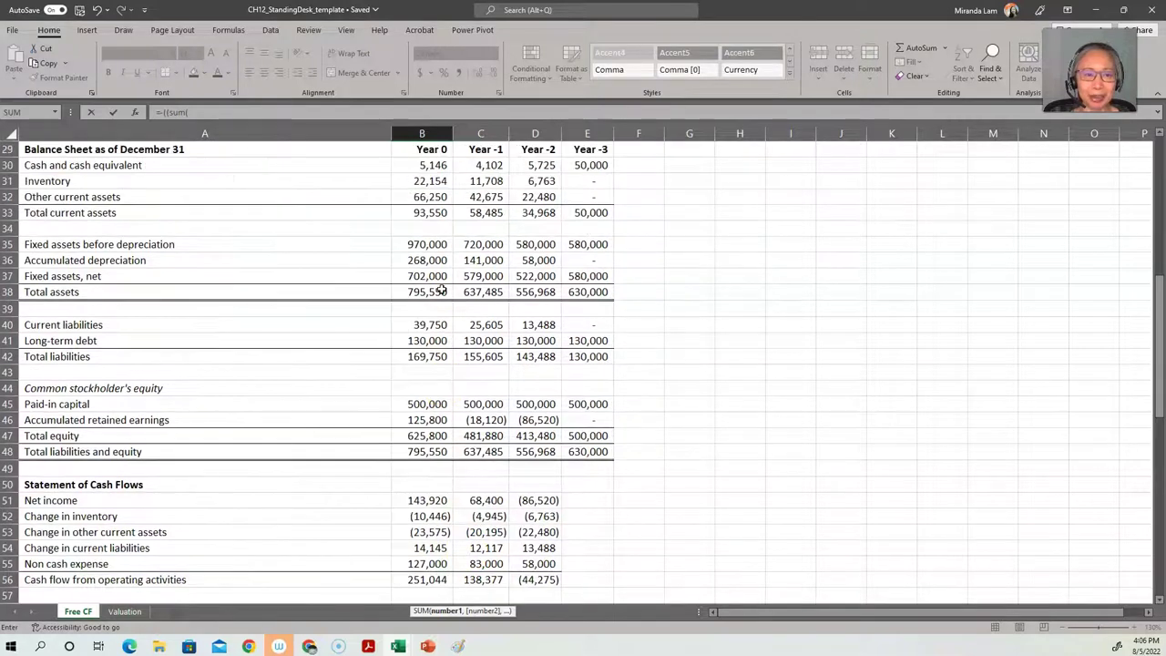
left_click(439, 178)
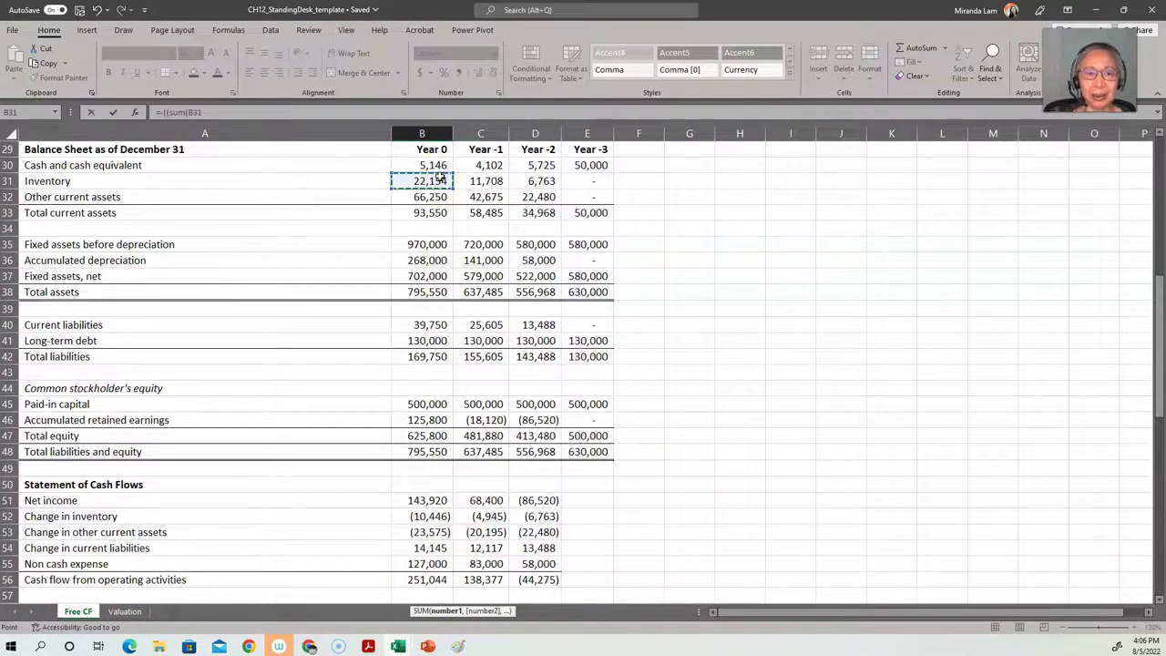
left_click_drag(439, 179, 439, 195)
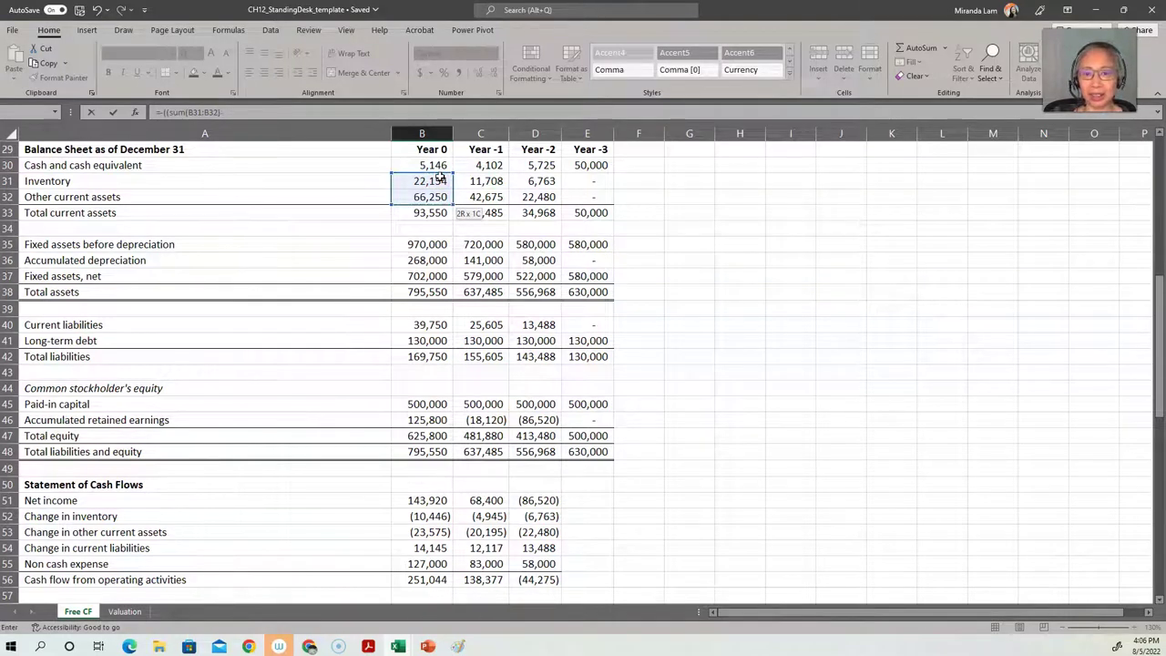
type(")-sum(")
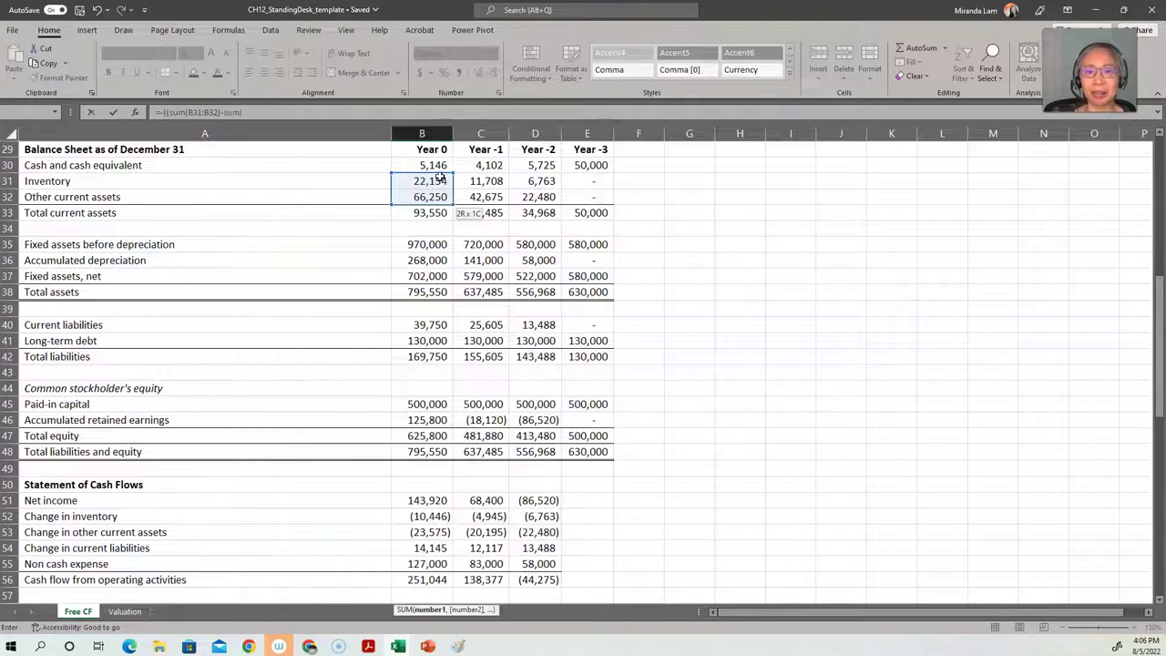
left_click_drag(478, 179, 471, 190)
type(")")
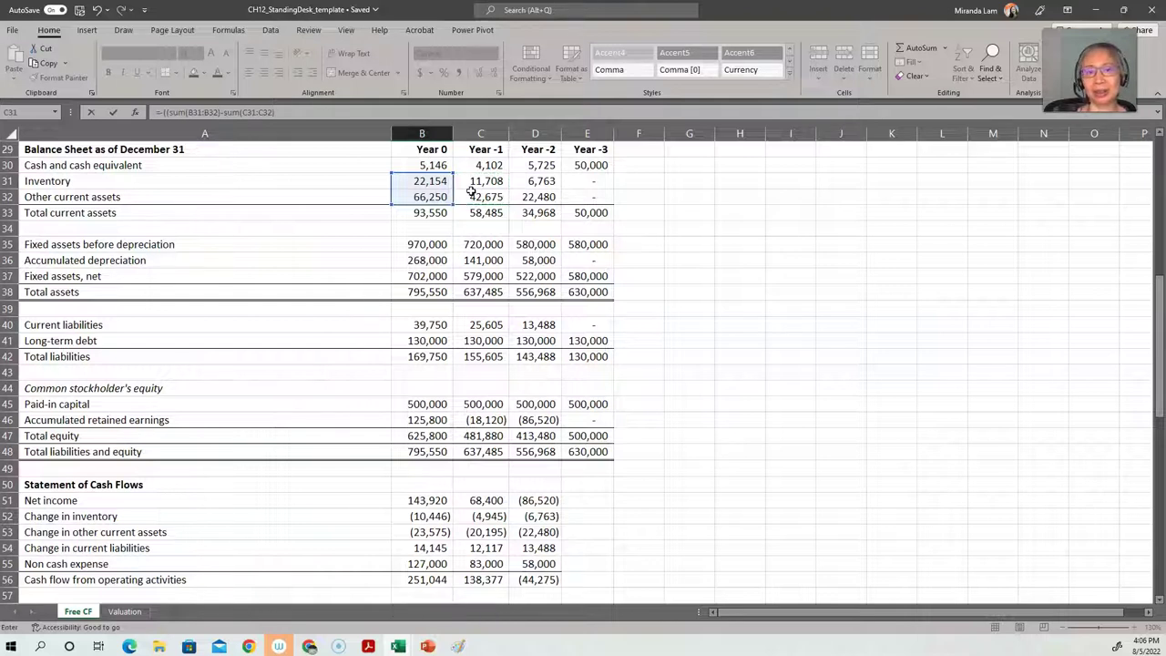
type(")")
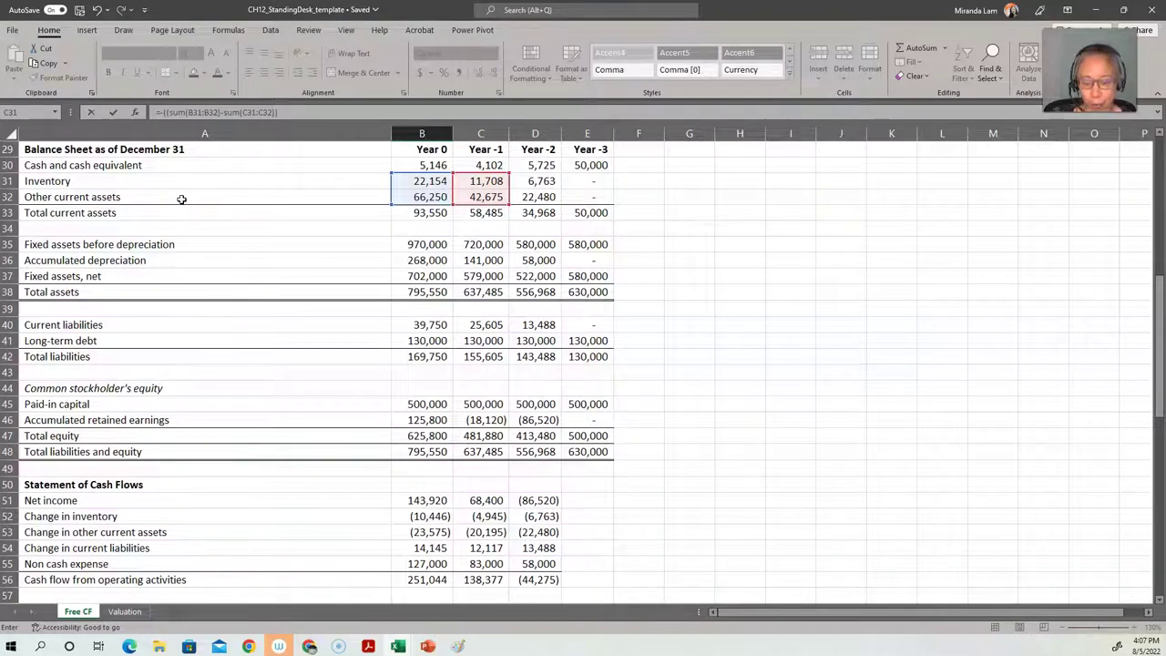
key("Return")
key("Return")
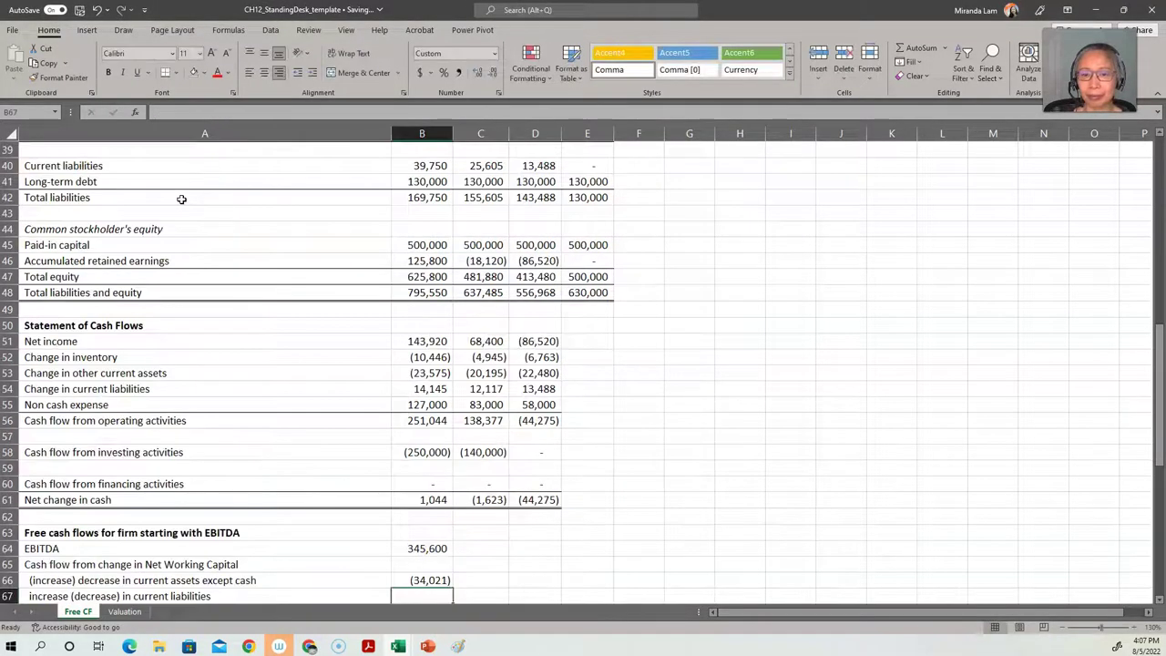
key("Up")
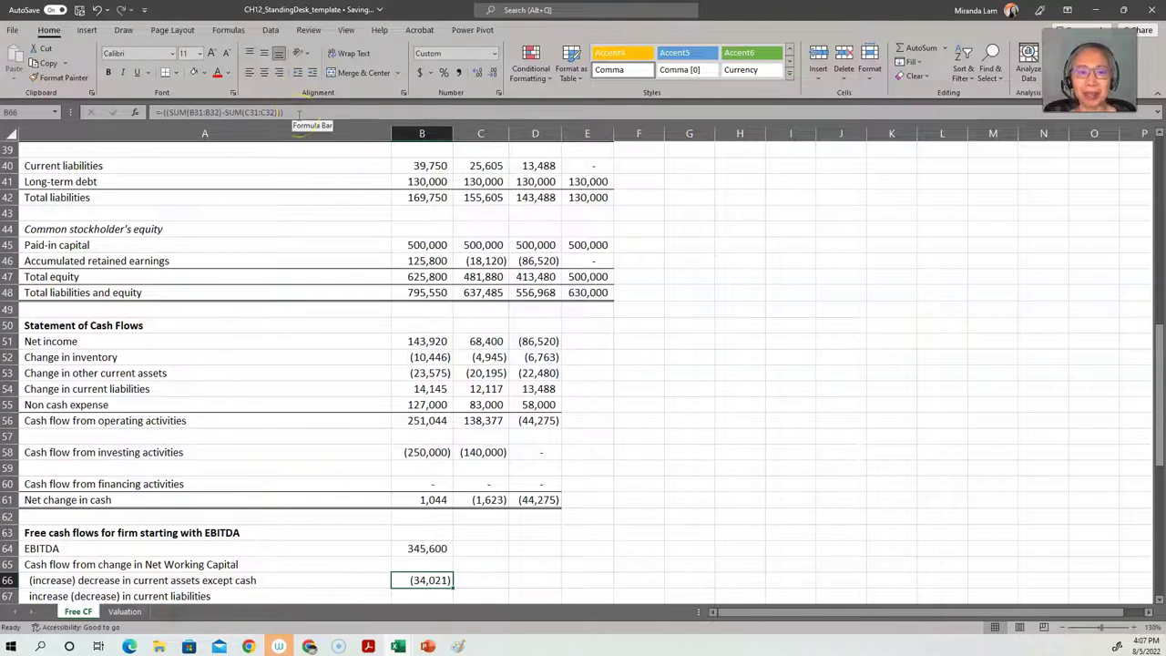
Calculate the Year 0 increase (decrease) in current liabilities in B67 with =B40-C40 from the balance sheet.
scroll(300, 320, "down", 2)
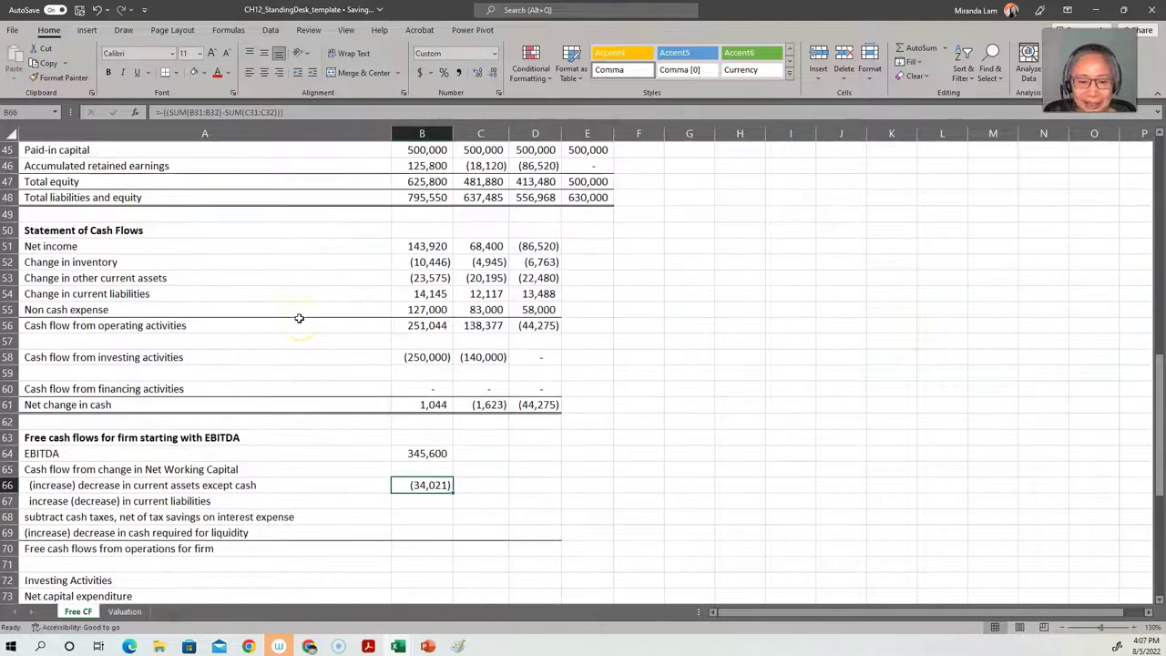
left_click(405, 501)
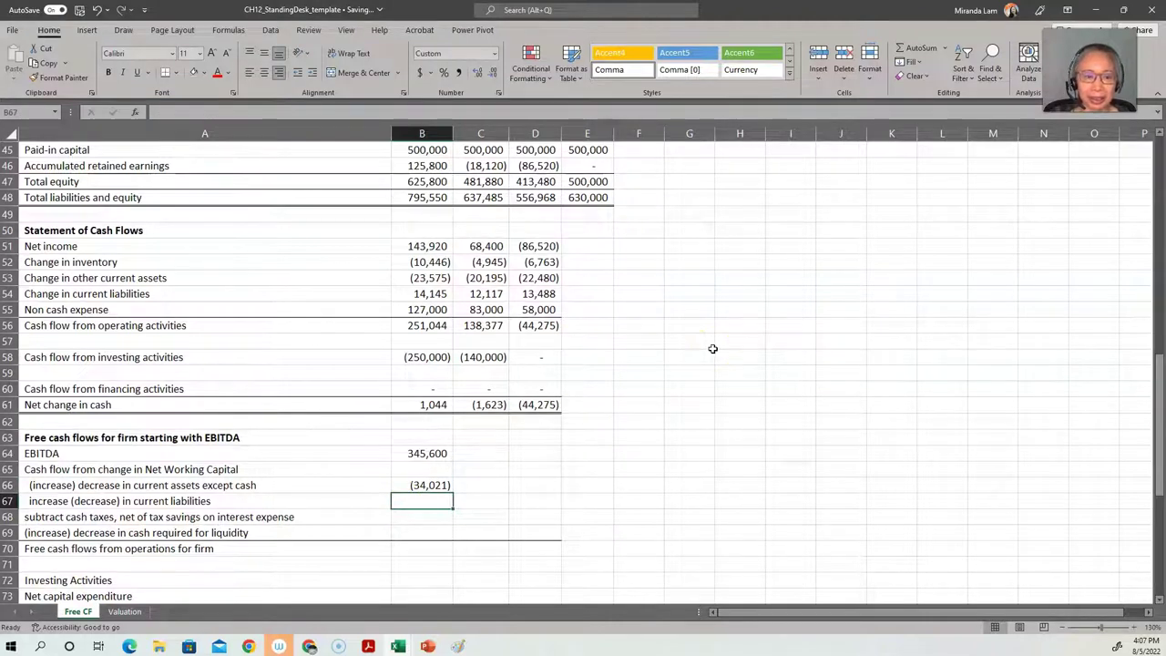
scroll(712, 349, "up", 4)
scroll(712, 349, "up", 3)
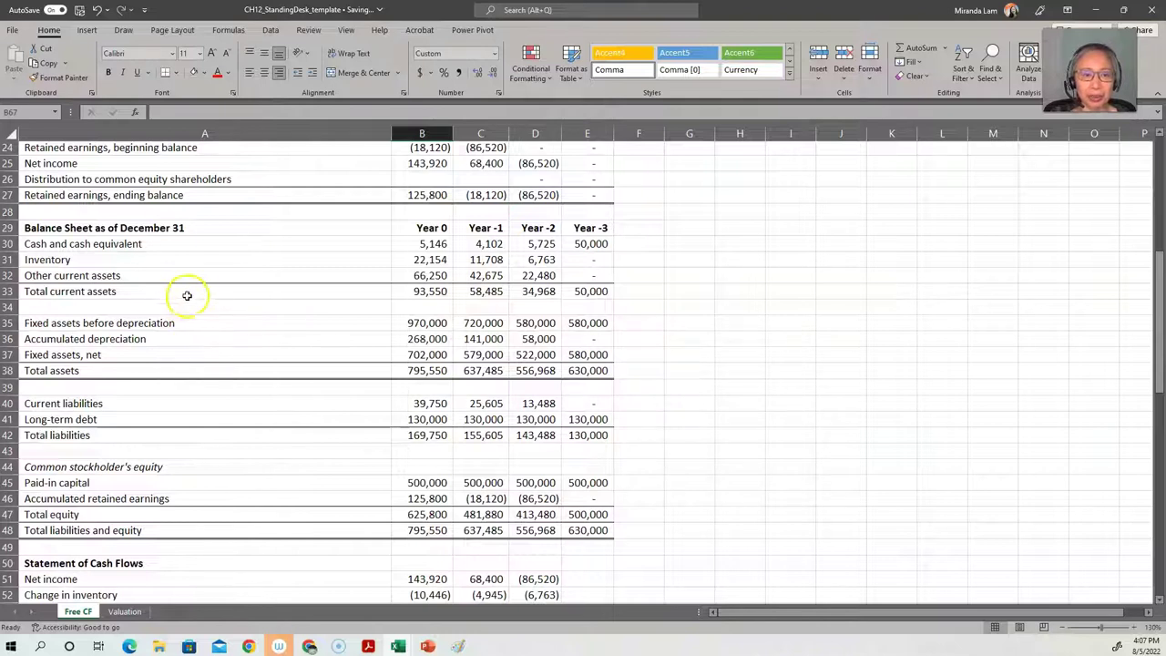
scroll(513, 446, "down", 7)
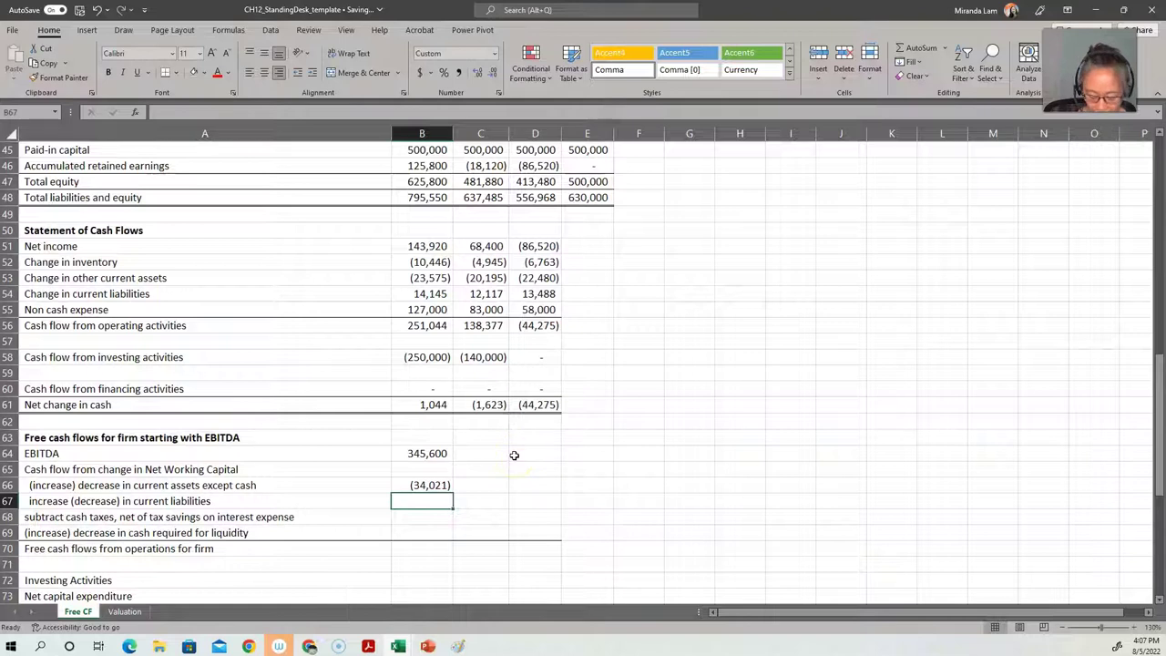
type("=")
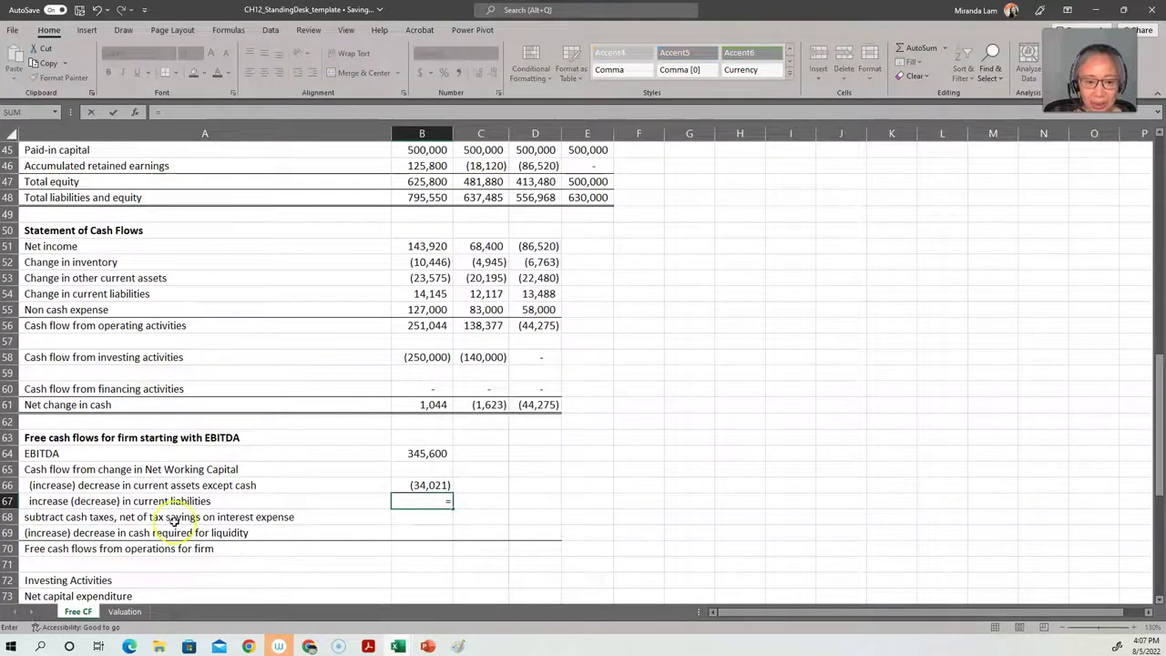
scroll(259, 505, "up", 6)
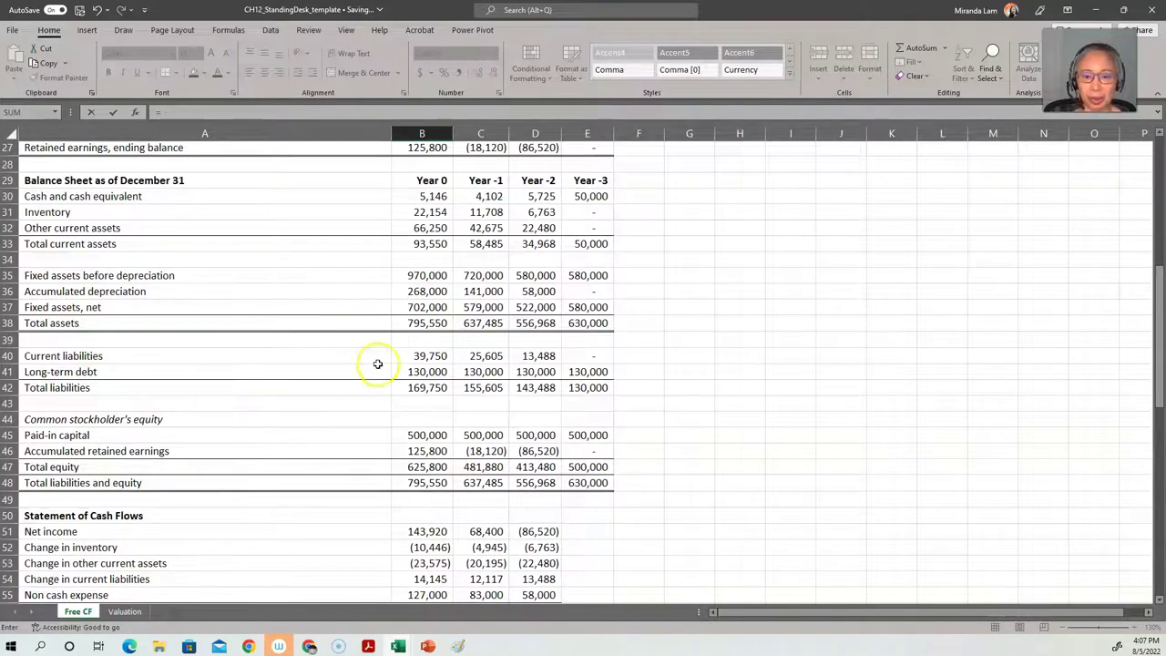
left_click(421, 356)
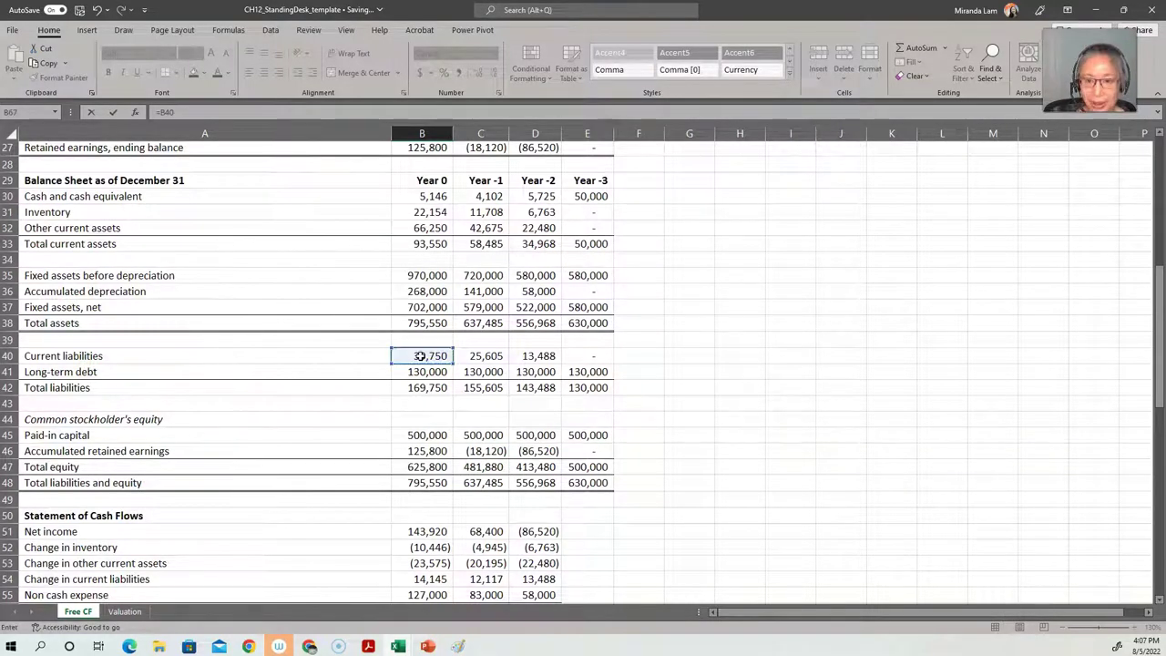
type("-")
left_click(480, 356)
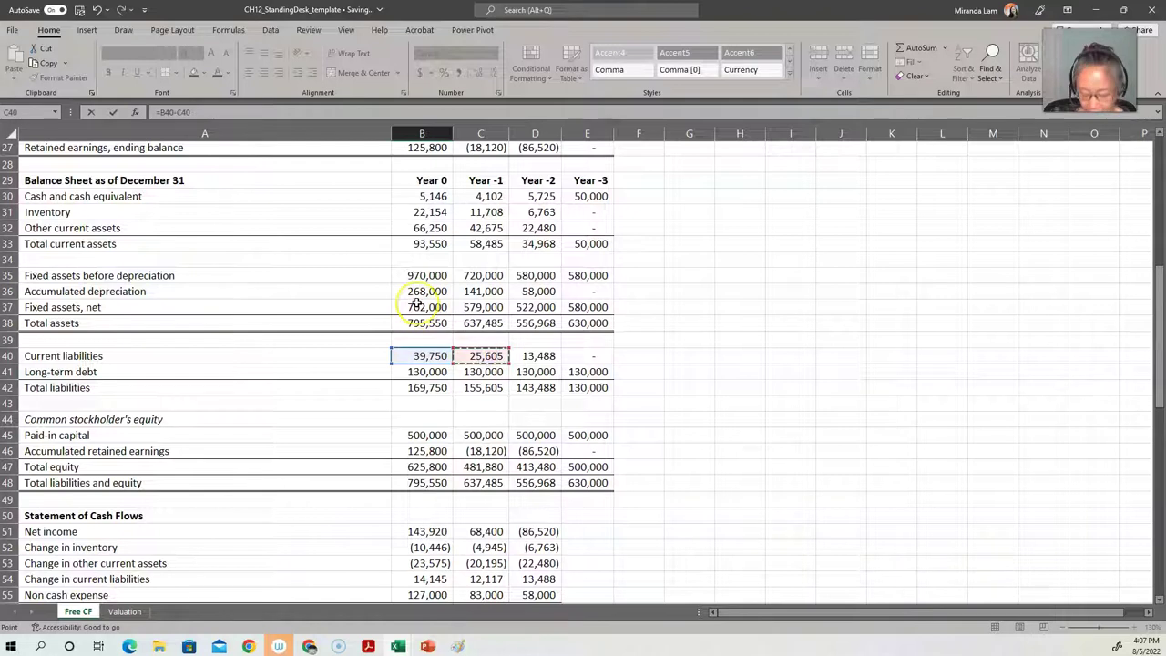
key("Return")
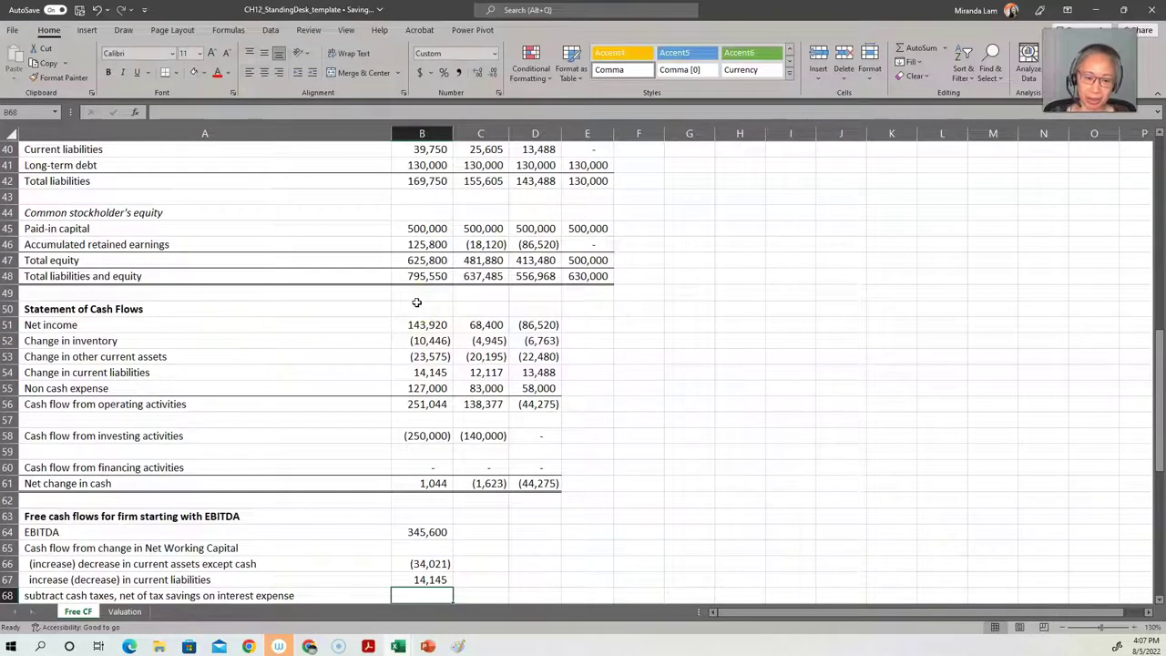
Examine the income statement's interest and taxes, the effective tax rate, and the cash tax line under free cash flows for firm.
key("Return")
key("Up")
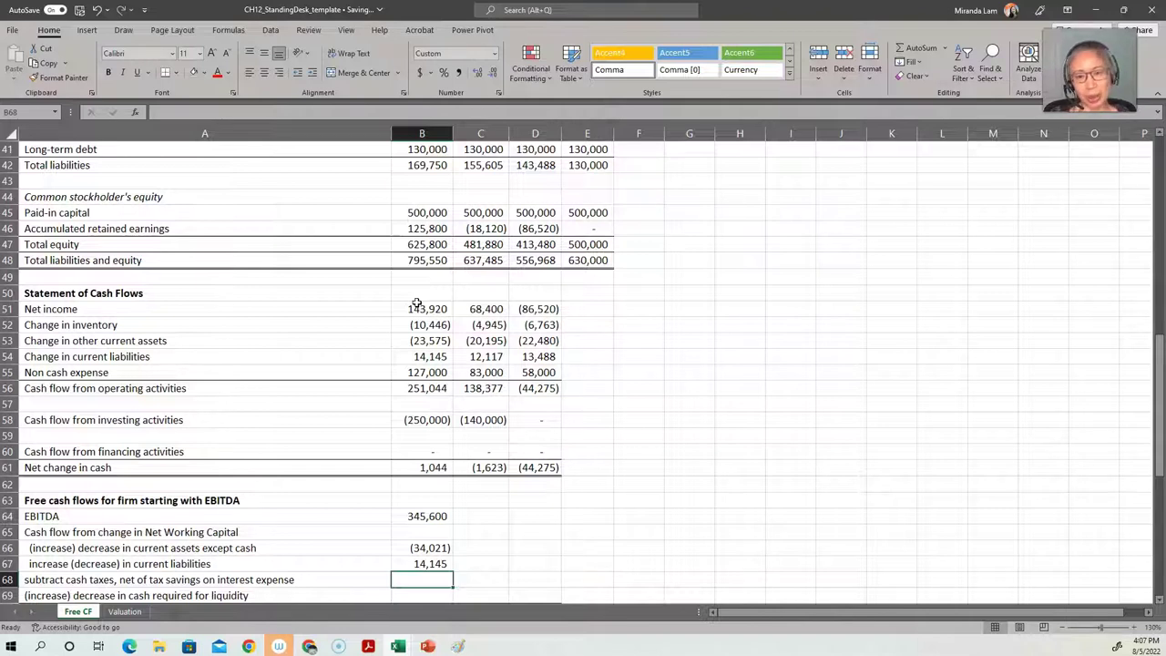
scroll(416, 304, "up", 9)
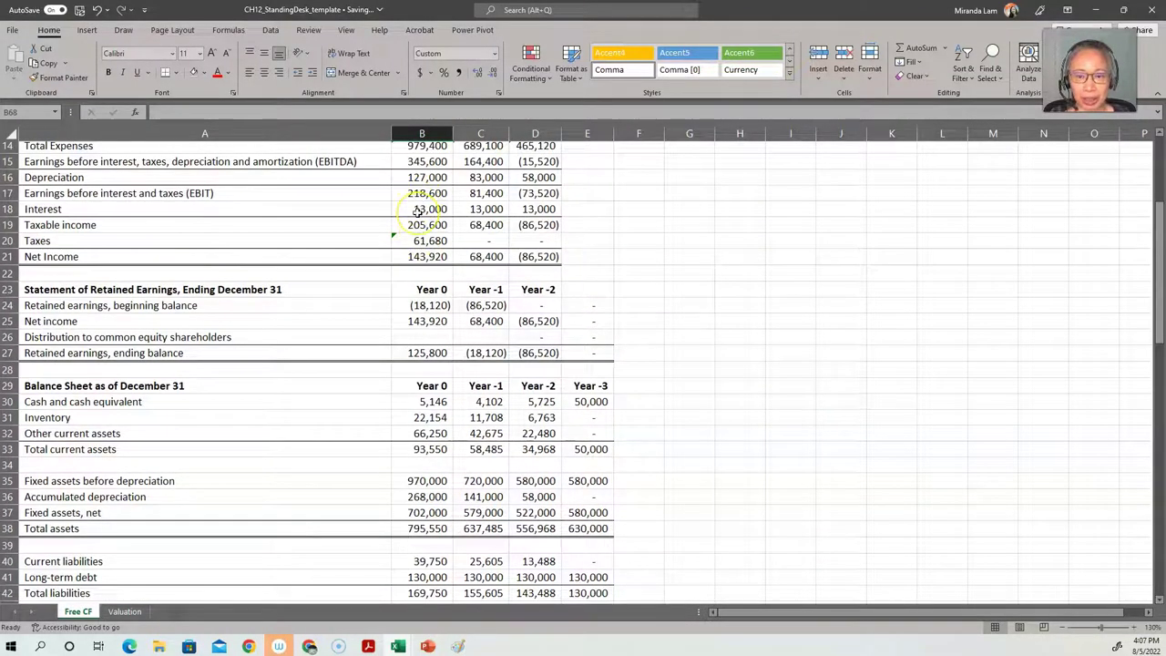
scroll(416, 210, "up", 5)
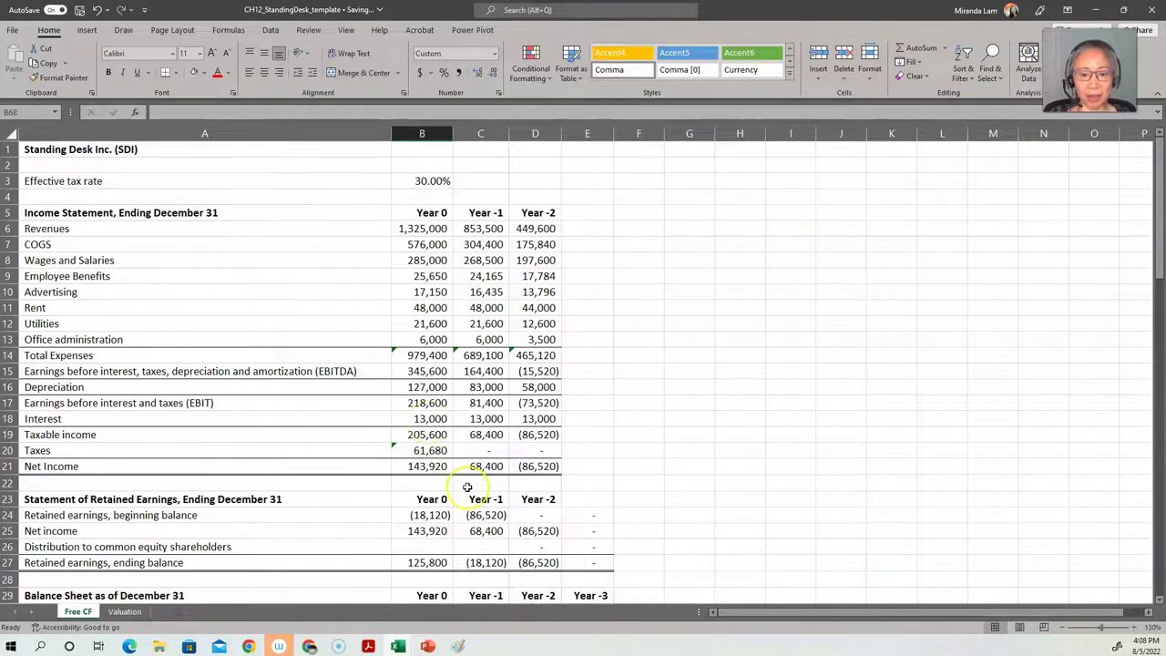
scroll(467, 486, "down", 10)
scroll(467, 487, "down", 5)
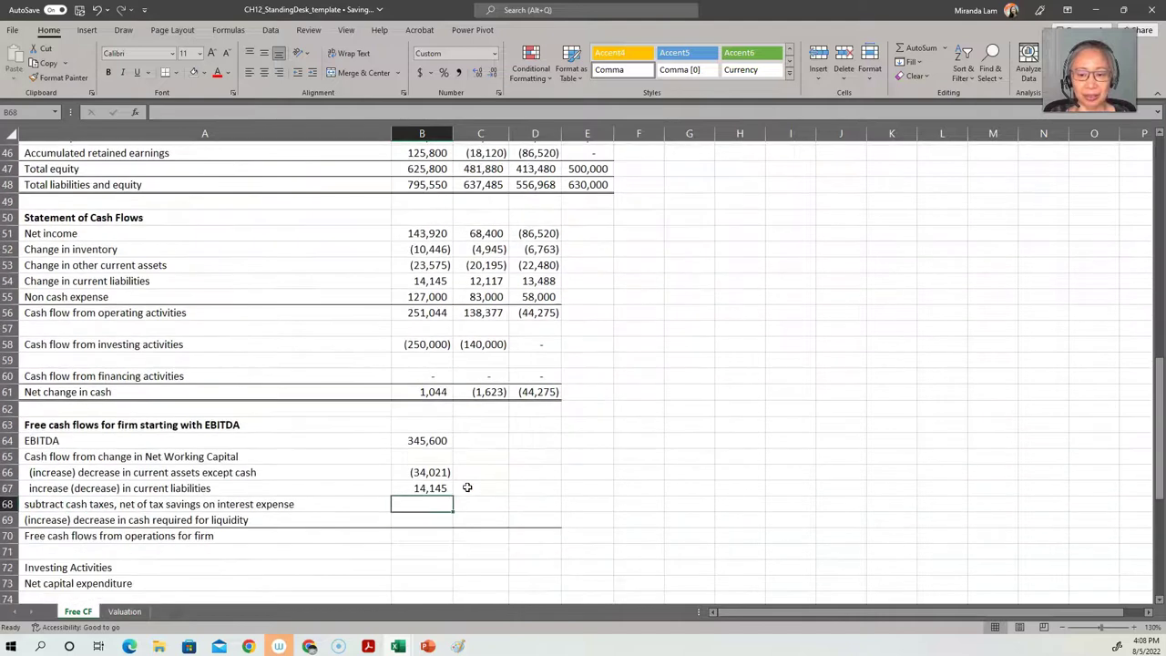
key("F2")
scroll(412, 504, "down", 11)
scroll(418, 467, "up", 4)
Calculate the Year 0 cash taxes, net of tax savings on interest expense, in B68 with =-(B20-B18*B3).
left_click(420, 503)
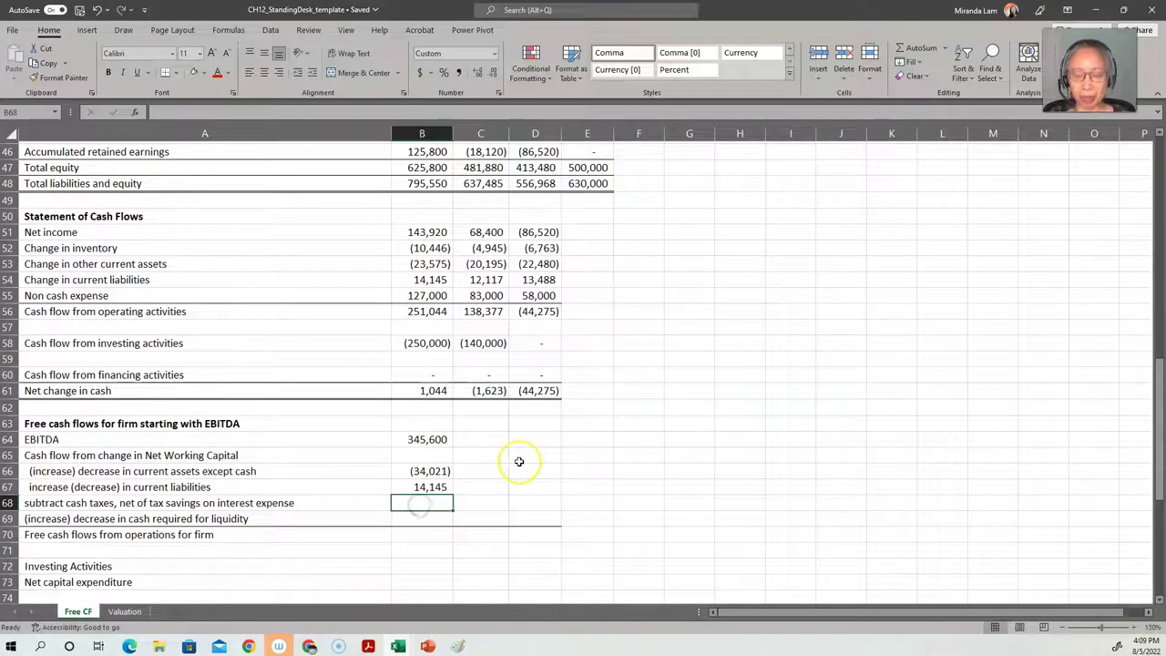
type("=")
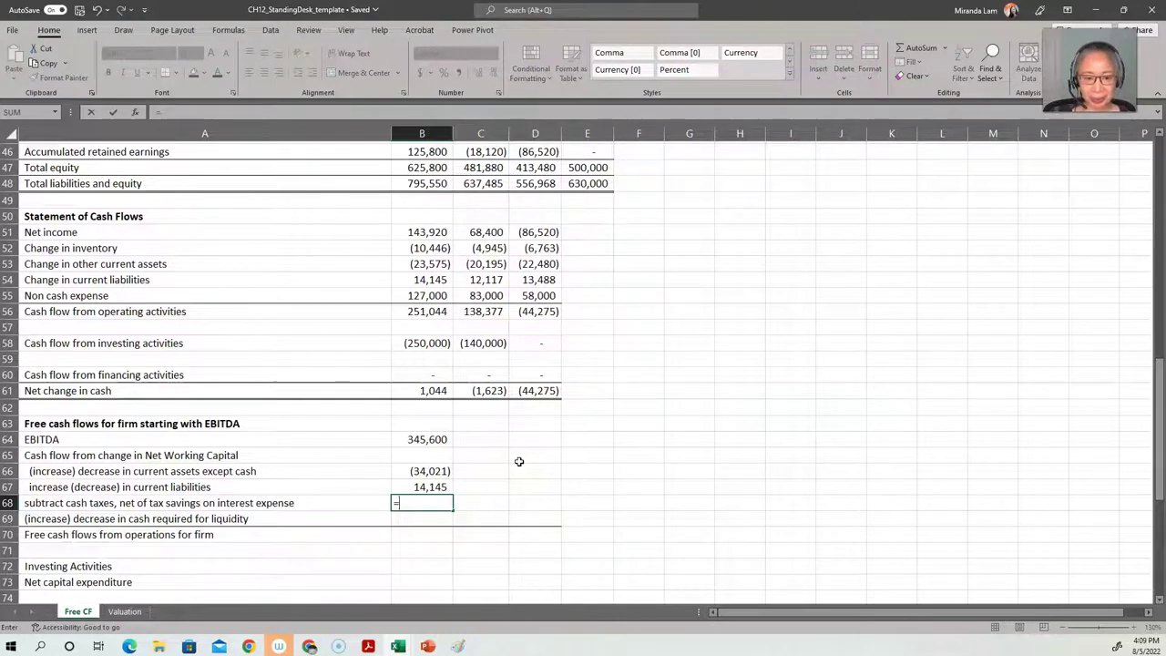
type("-(")
scroll(518, 462, "up", 6)
scroll(518, 462, "up", 8)
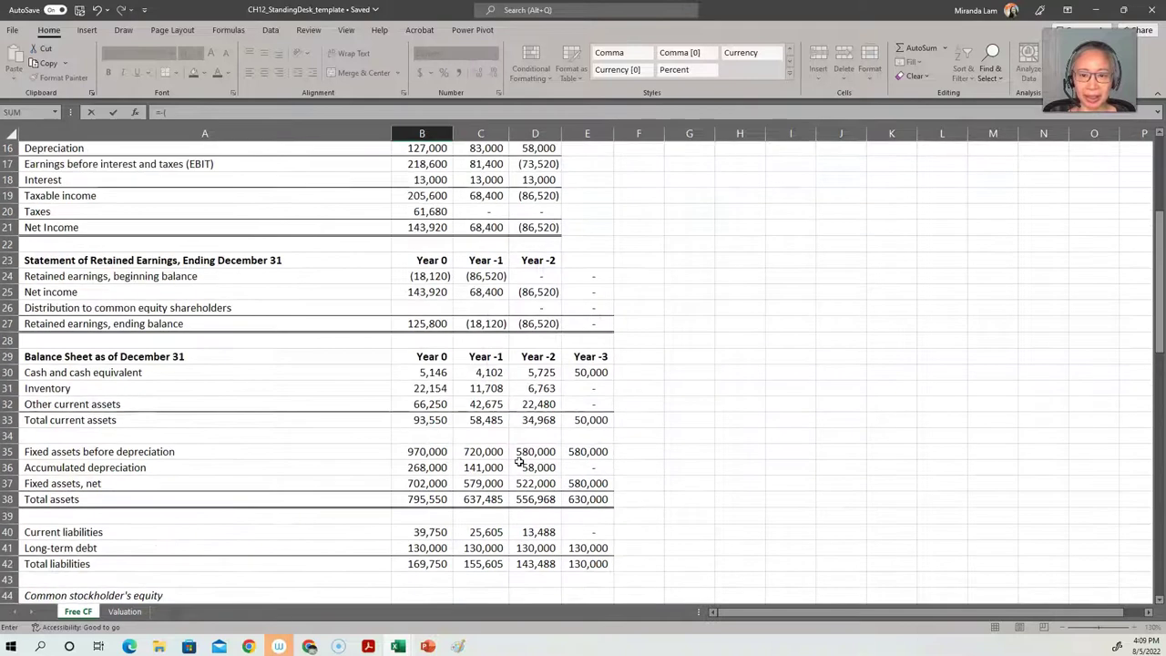
left_click(436, 401)
type("-")
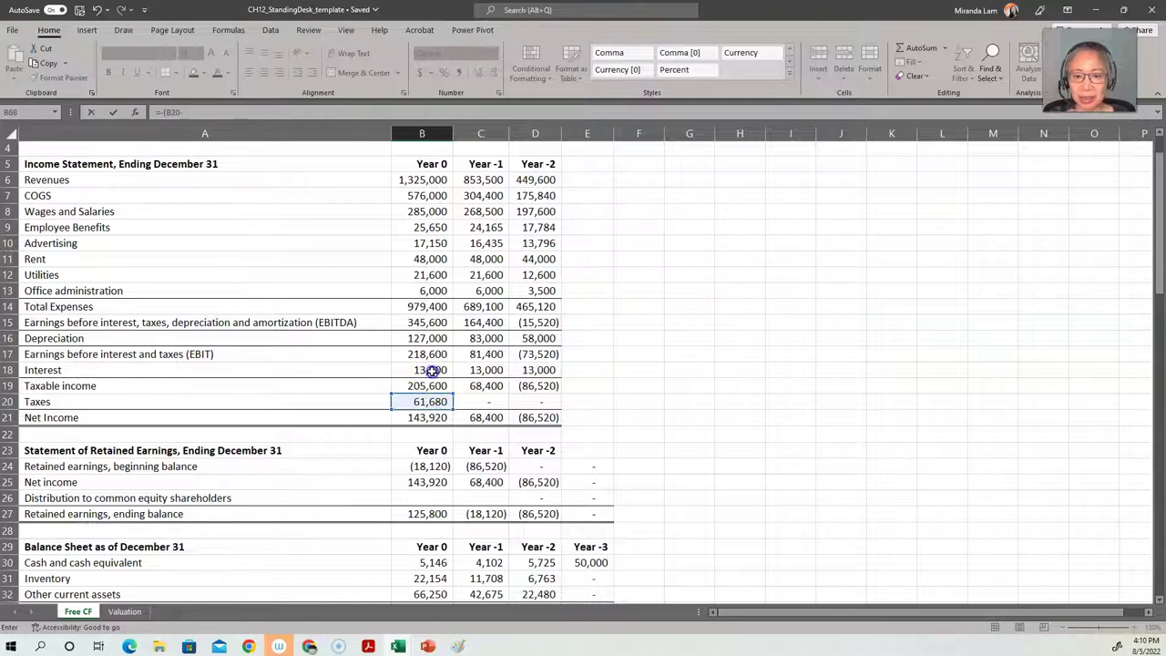
left_click(431, 370)
type("*")
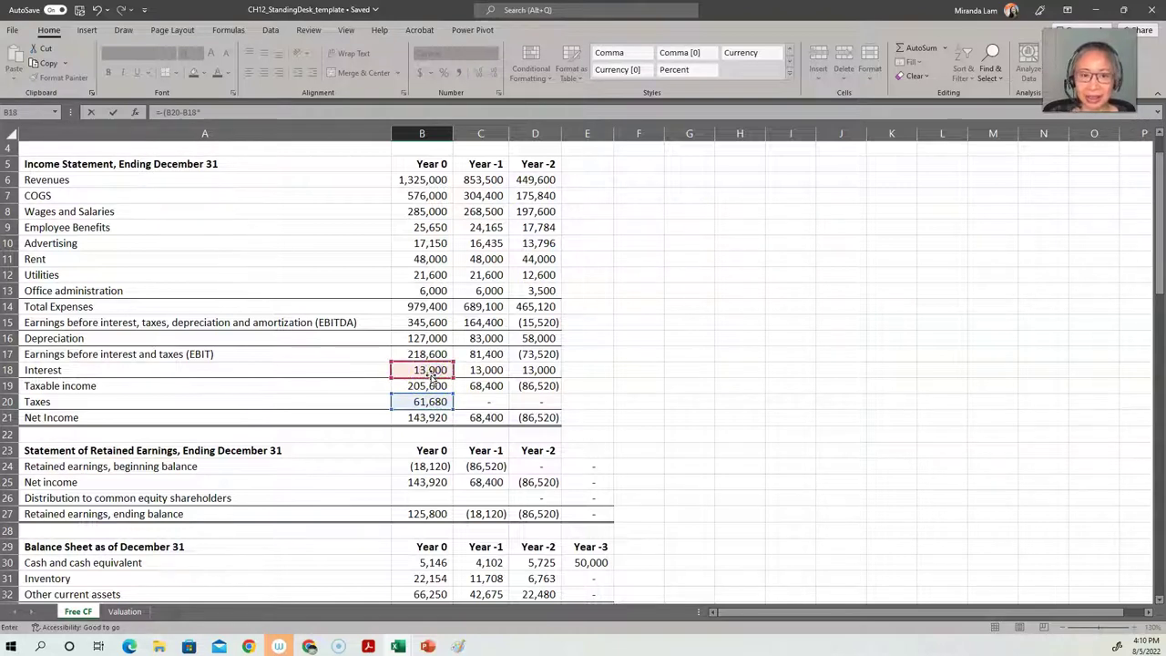
scroll(432, 374, "up", 1)
left_click(434, 180)
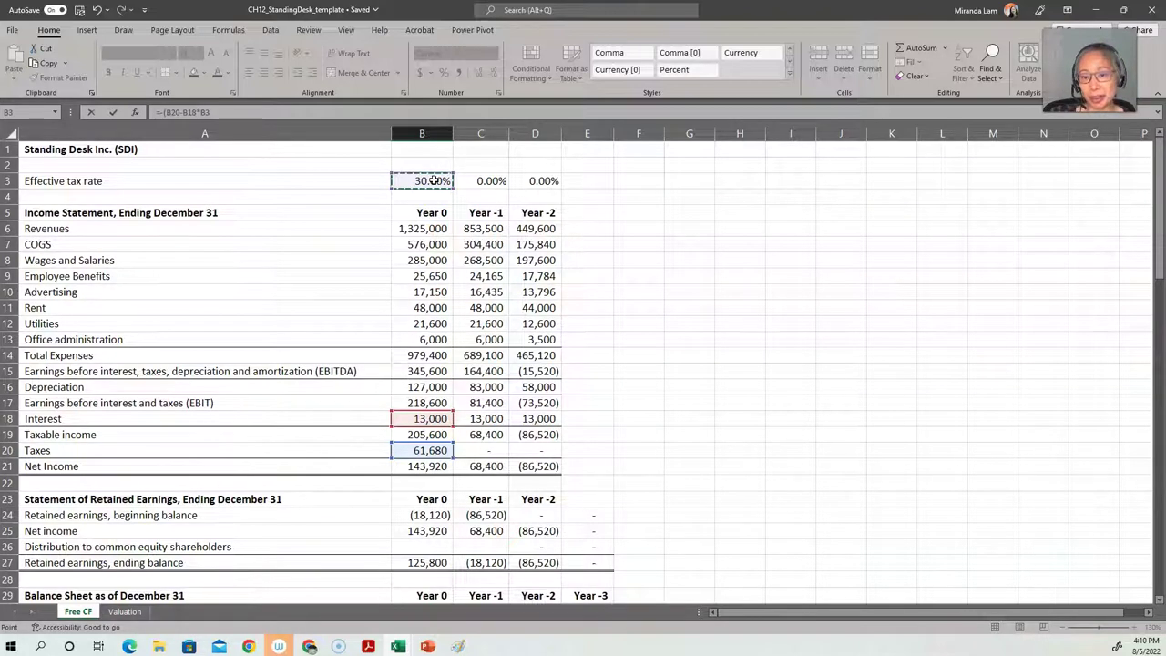
type(")")
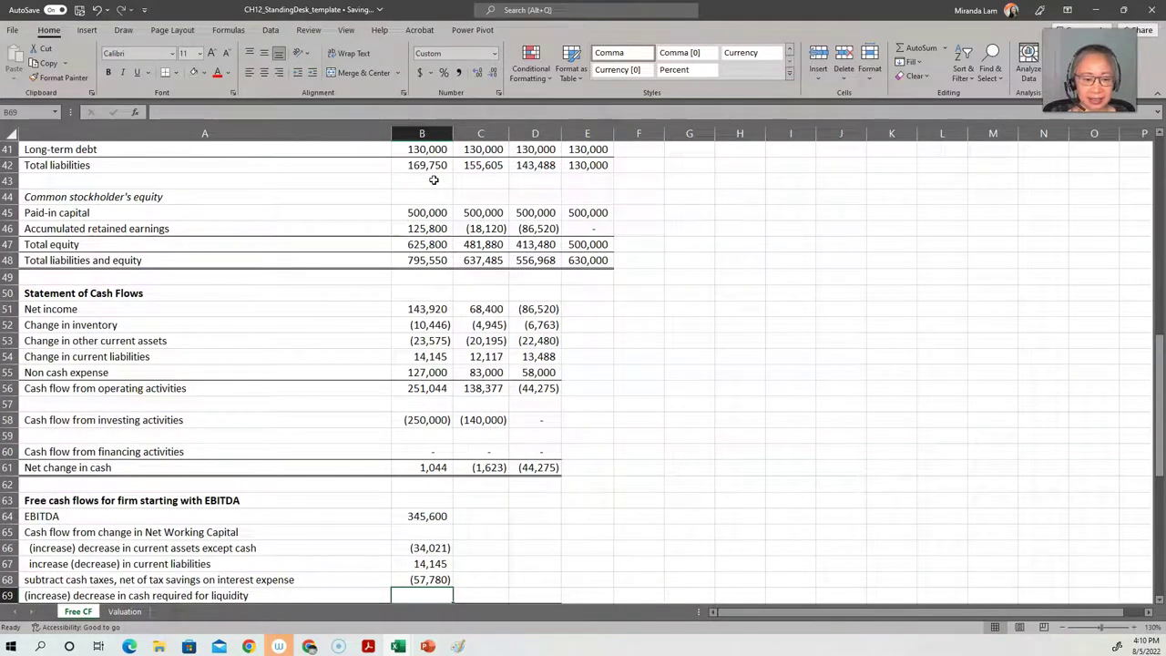
Fill the Year 0 (increase) decrease in cash required for liquidity in B69 with the negated net change in cash, =-B61.
scroll(435, 177, "down", 2)
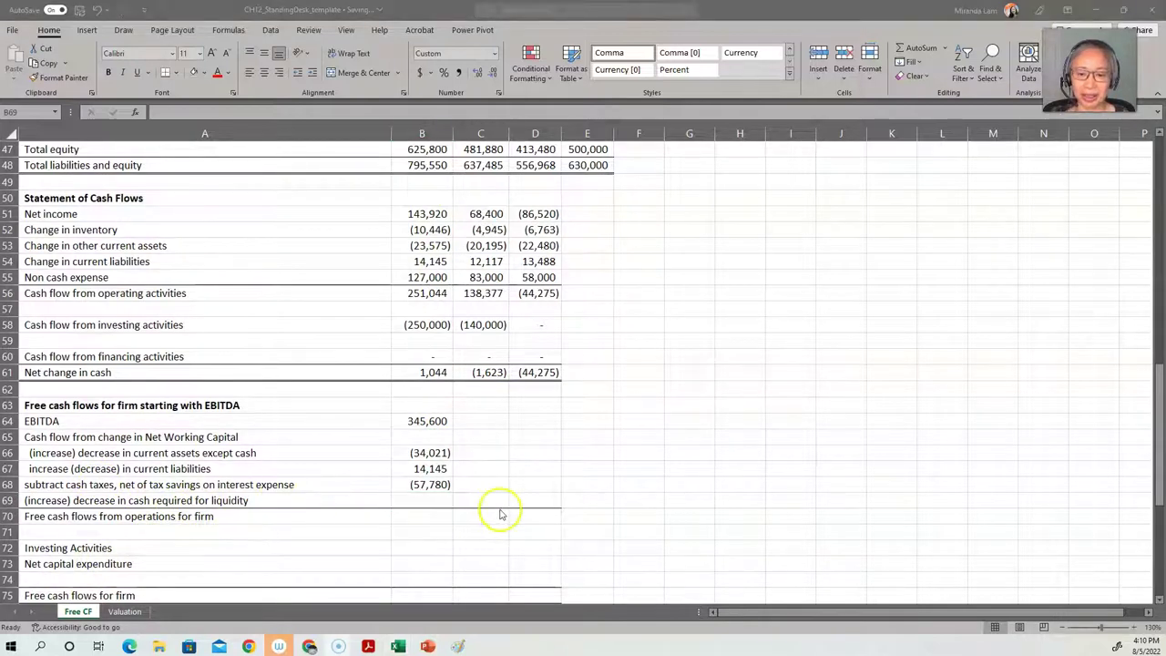
left_click(428, 501)
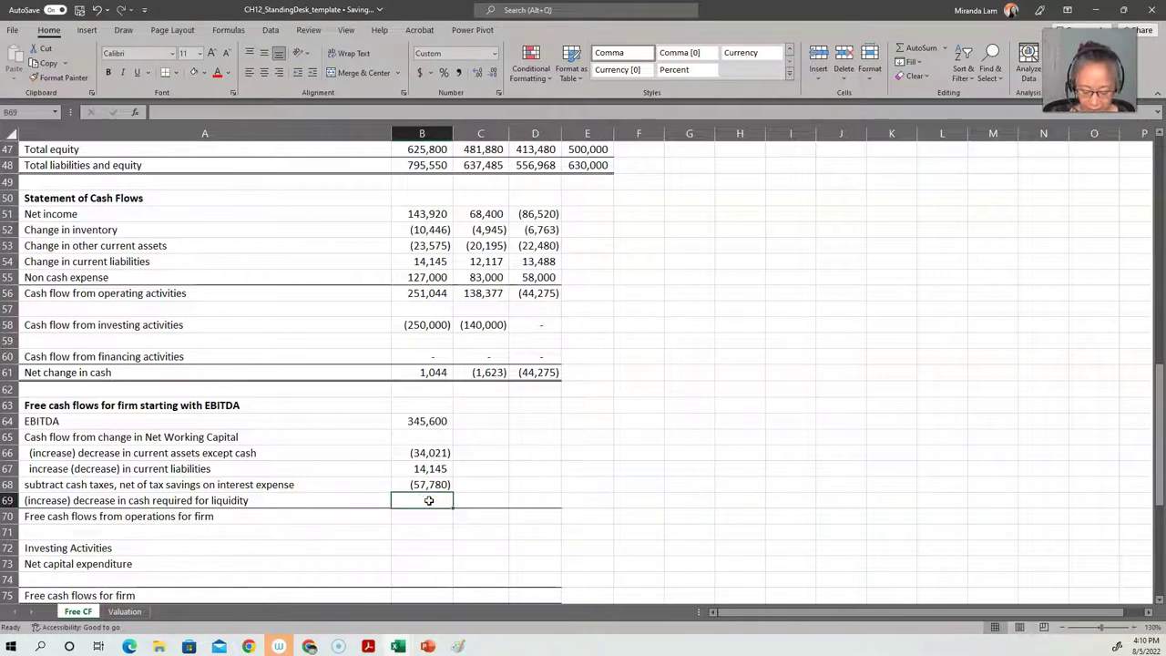
type("=-")
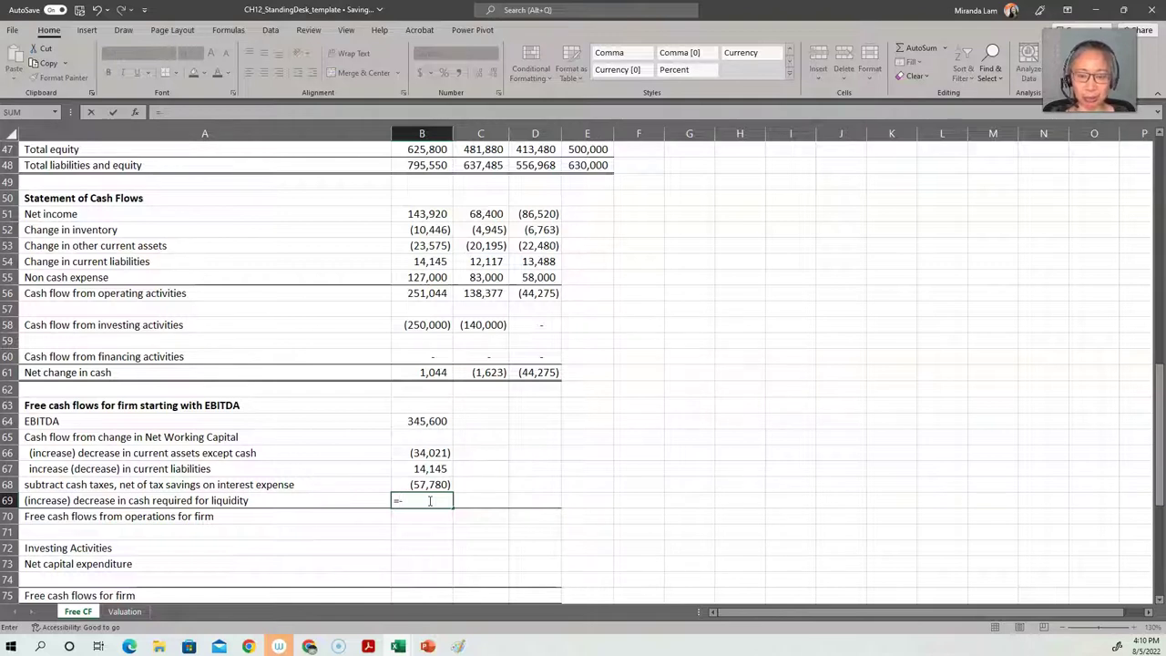
left_click(425, 371)
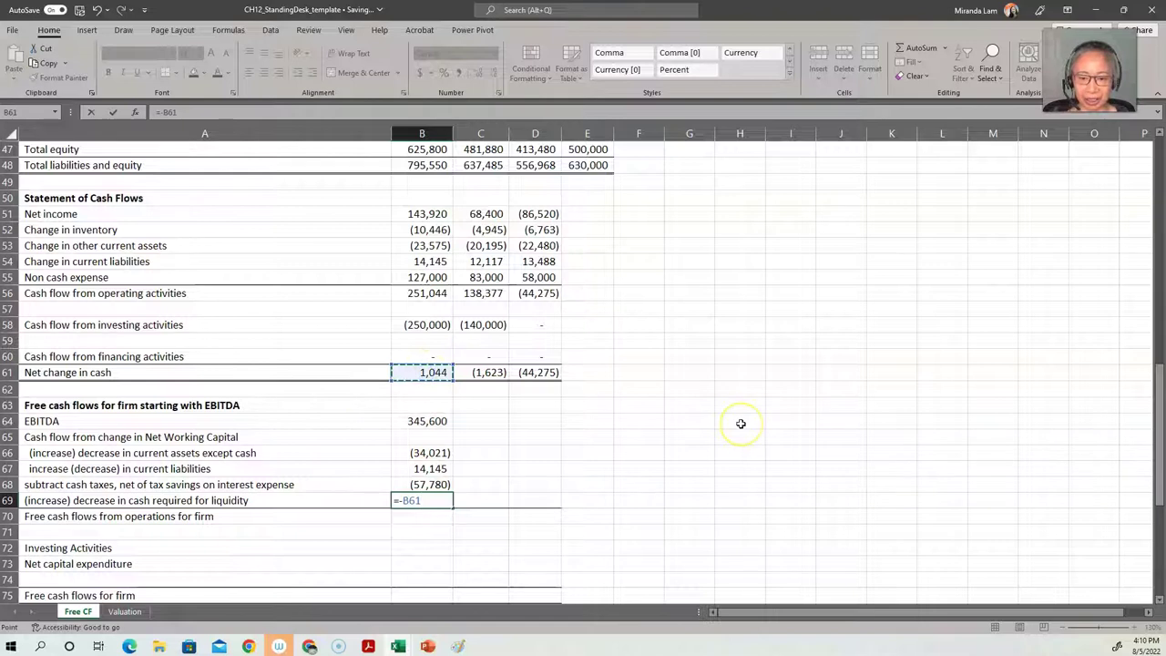
key("Return")
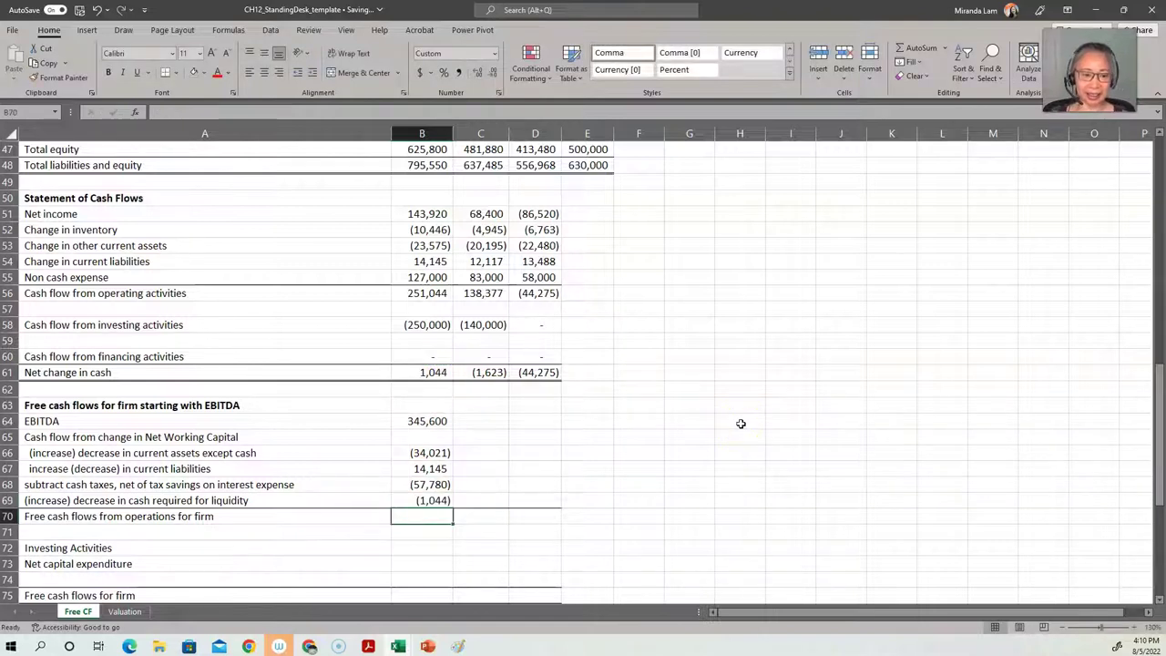
Total the Year 0 free cash flows from operations for the firm in B70 with =SUM(B64:B69).
type("=sum(")
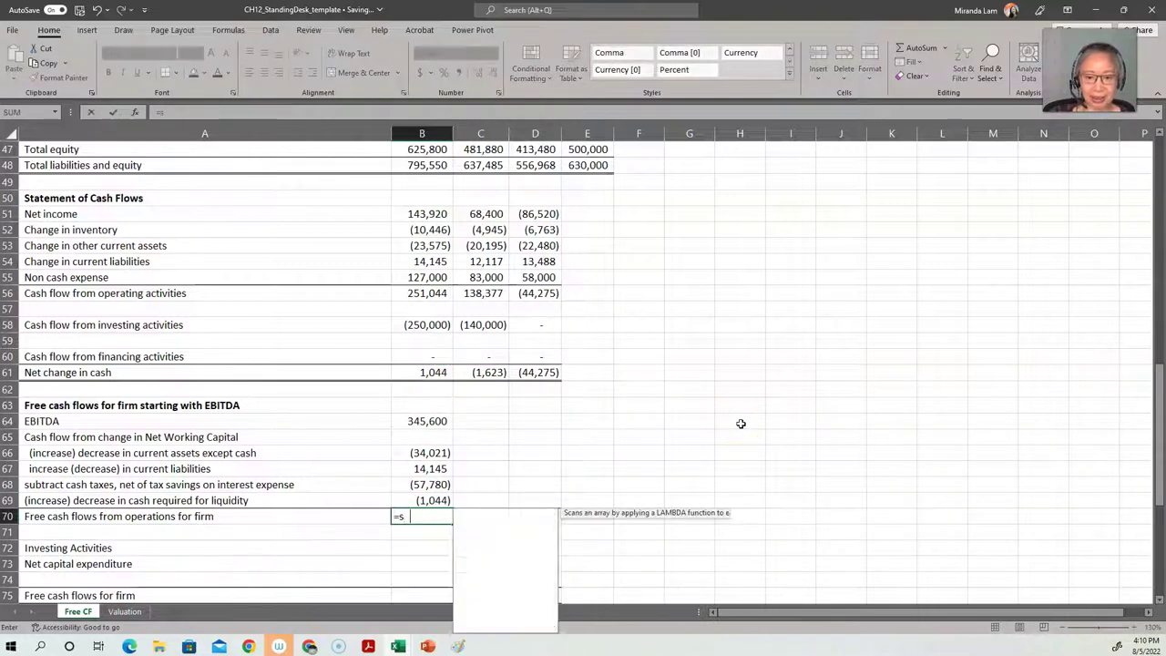
key("Up")
key("shift+Up")
key("shift+Up")
key("shift+Up")
key("shift+Up")
key("shift+Up")
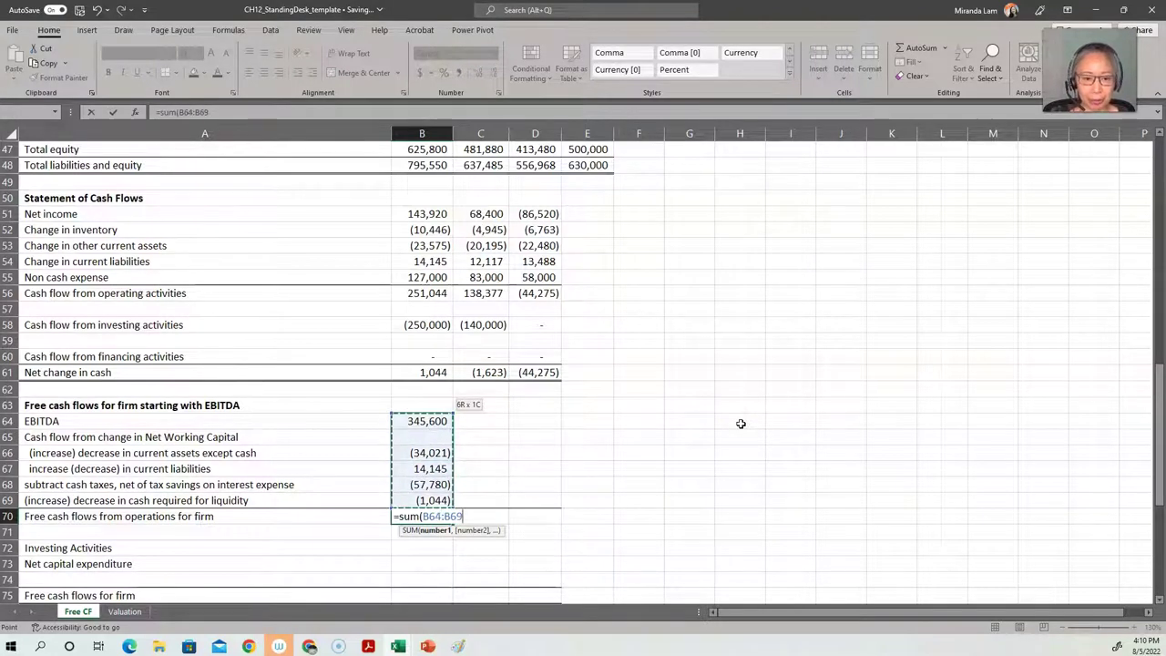
type(")")
key("Return")
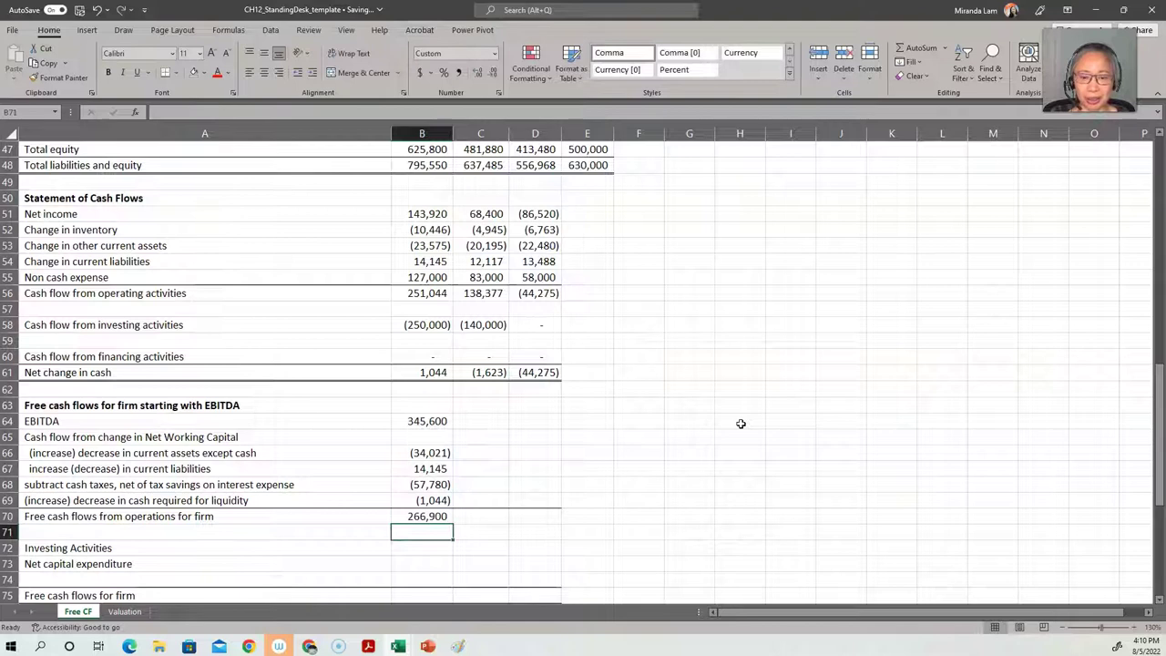
key("Up")
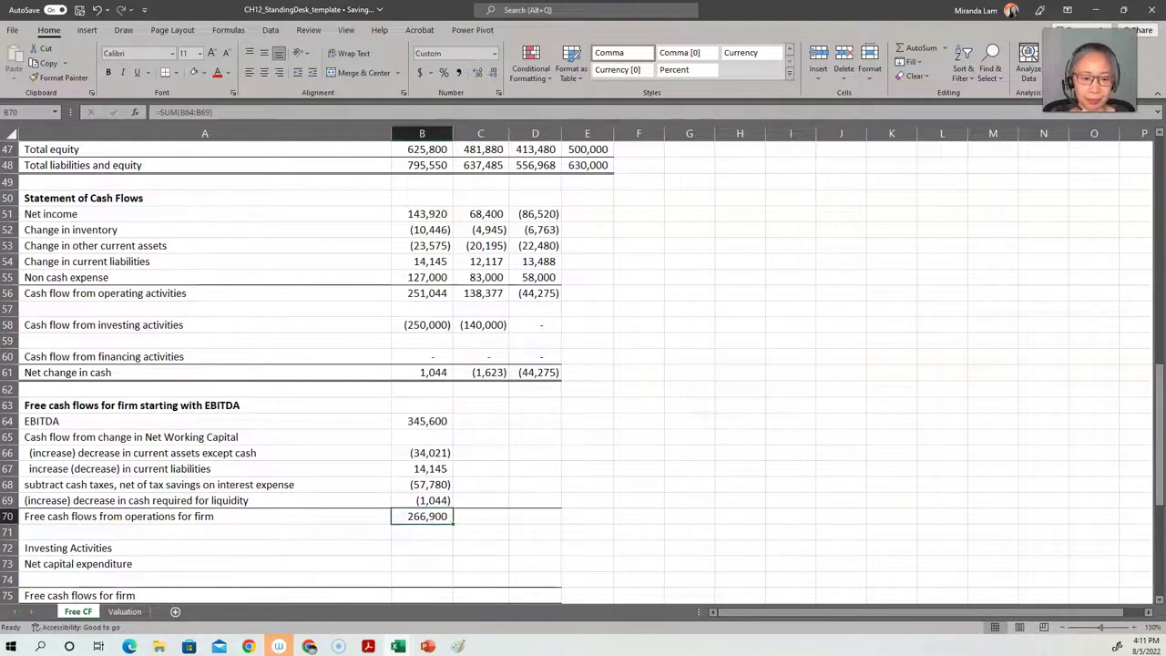
Calculate the Year 0 net capital expenditure in B73 as the negated change in fixed assets before depreciation, =-(B35-C35).
left_click(410, 526)
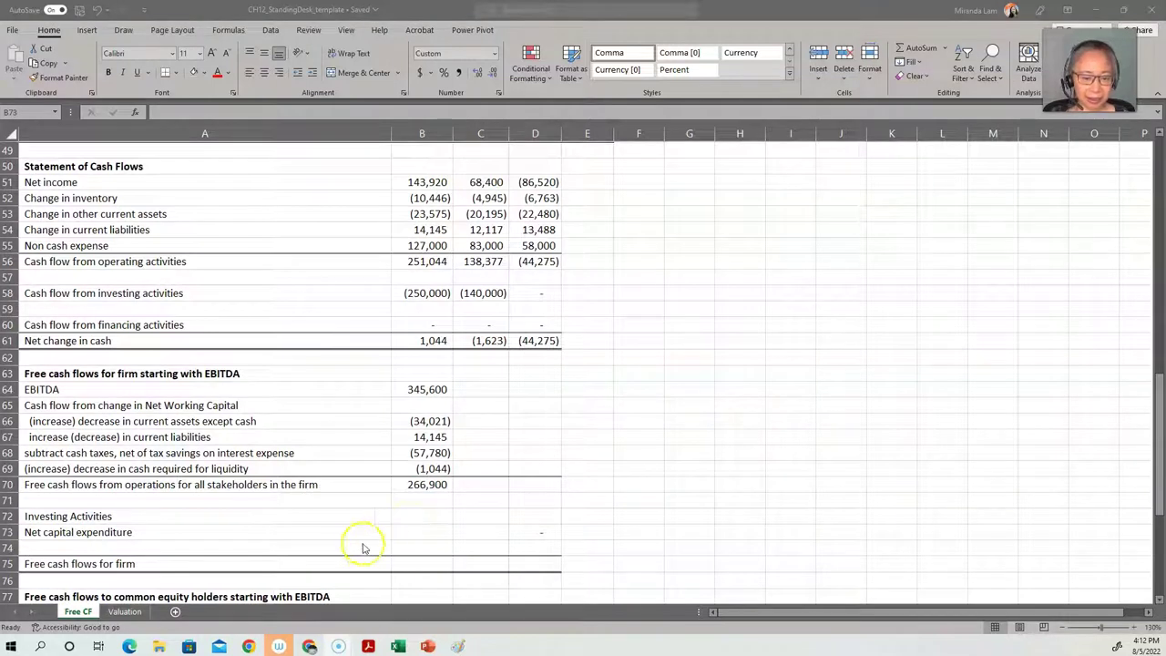
left_click(429, 533)
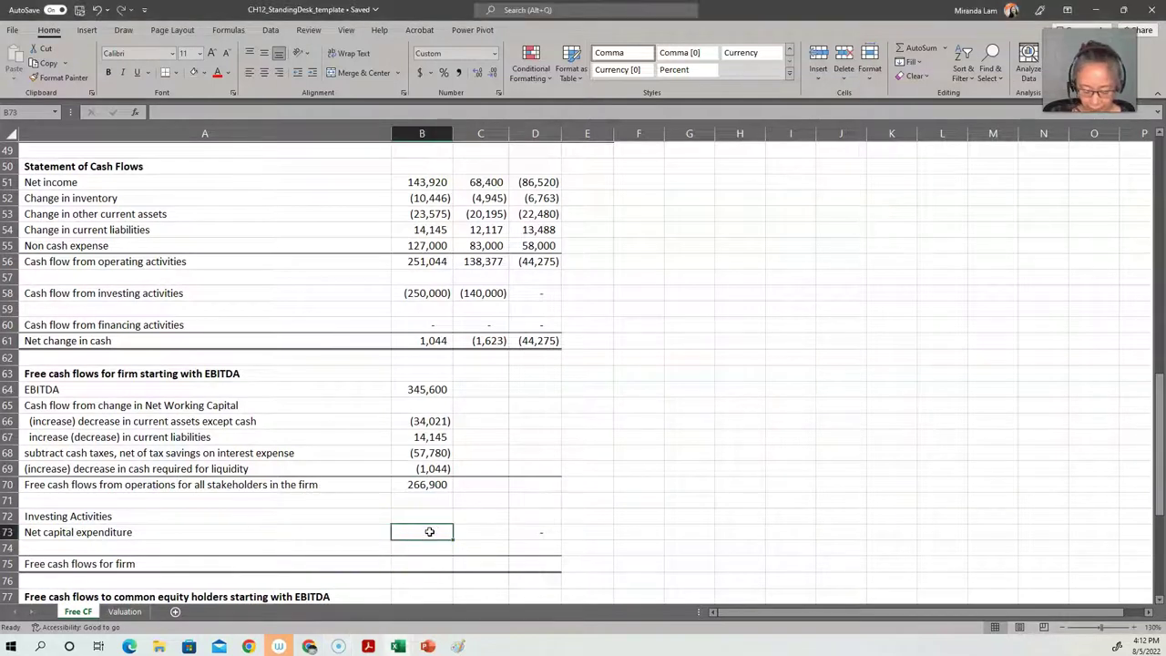
type("=-(")
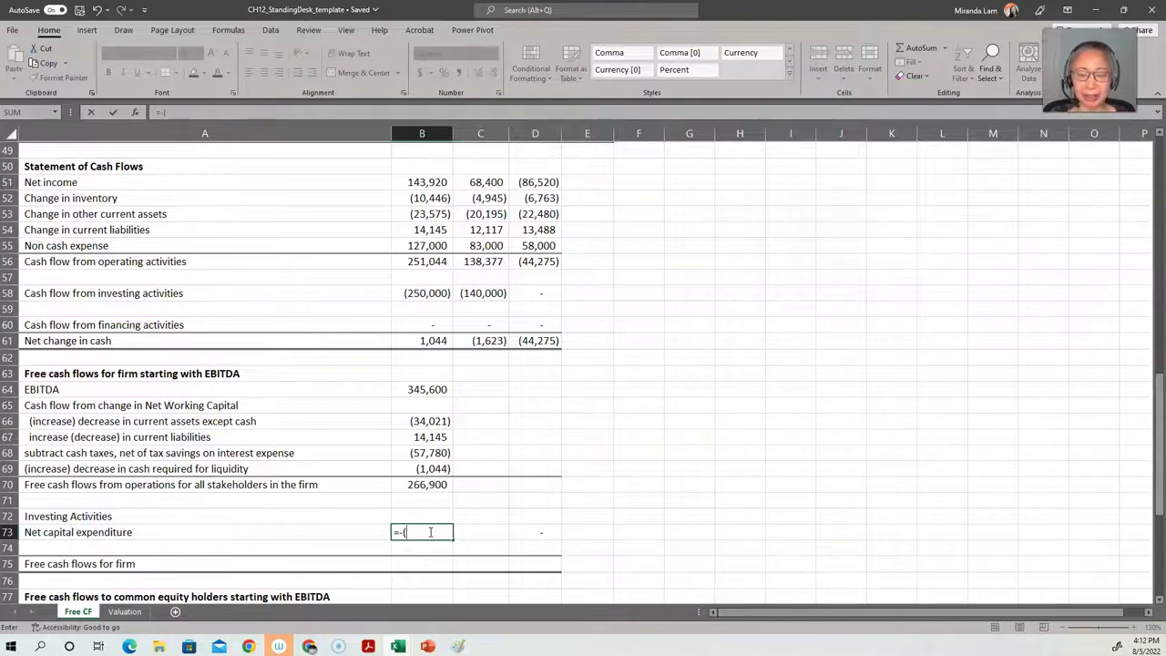
scroll(430, 532, "up", 6)
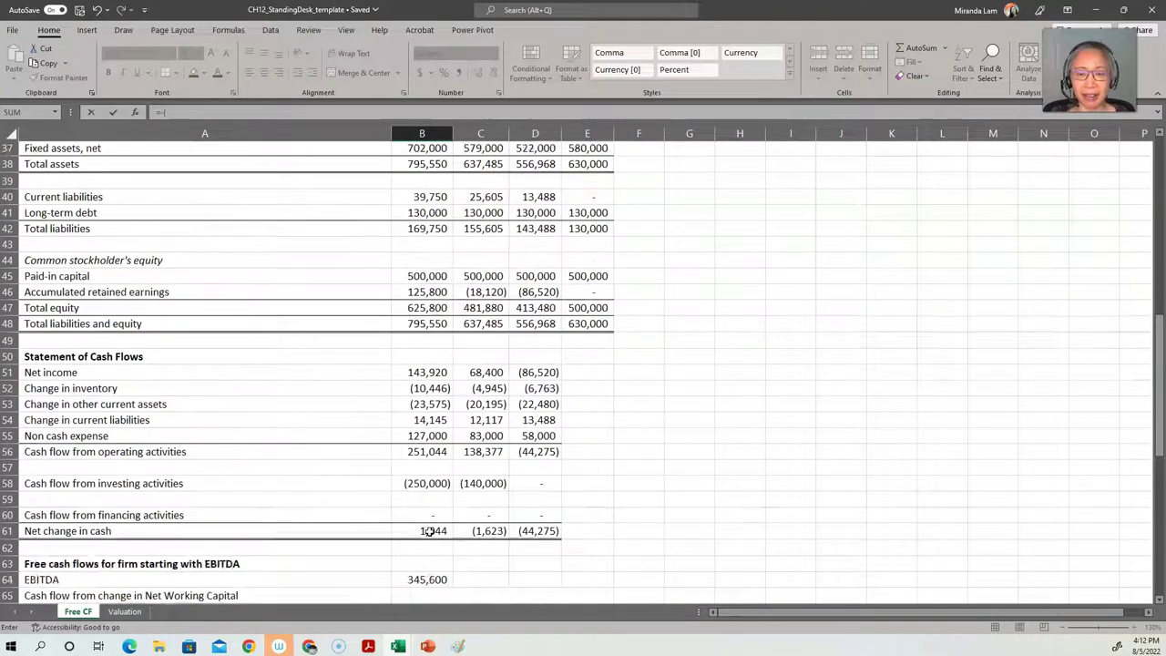
left_click(435, 215)
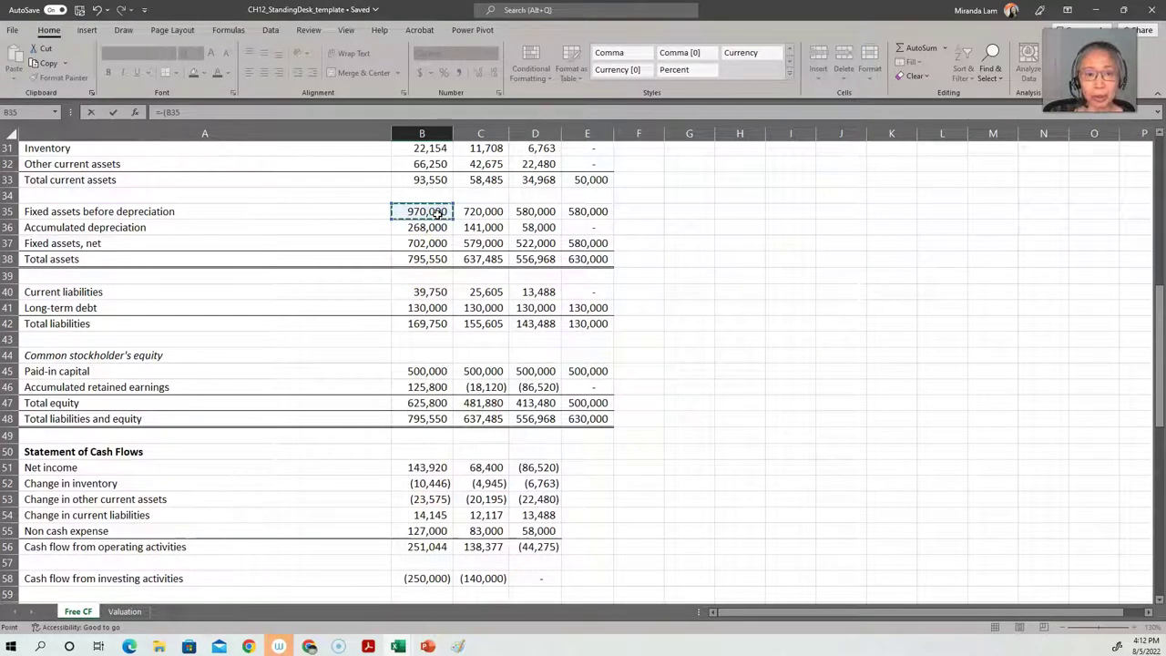
type("-")
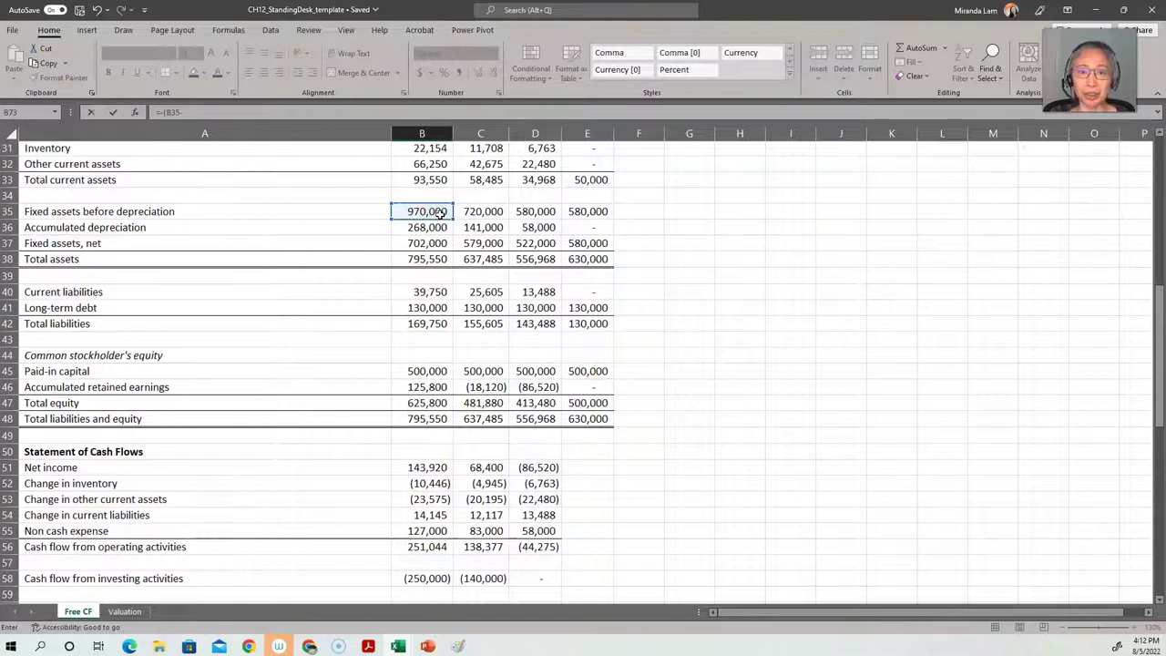
left_click(468, 213)
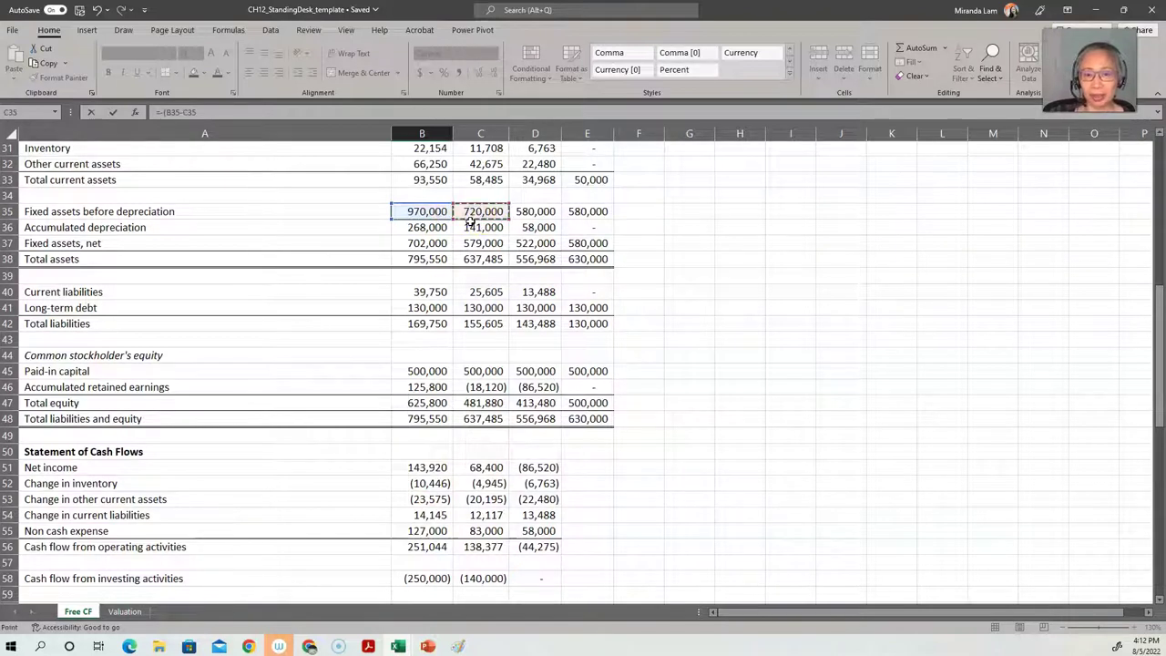
type(")")
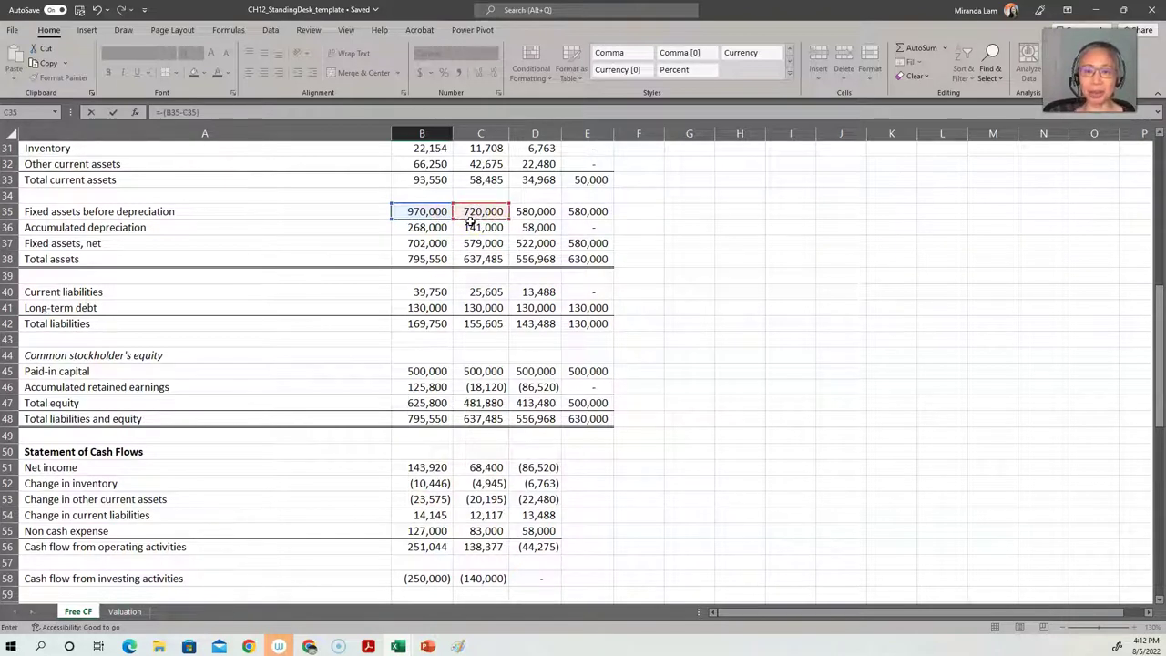
key("Return")
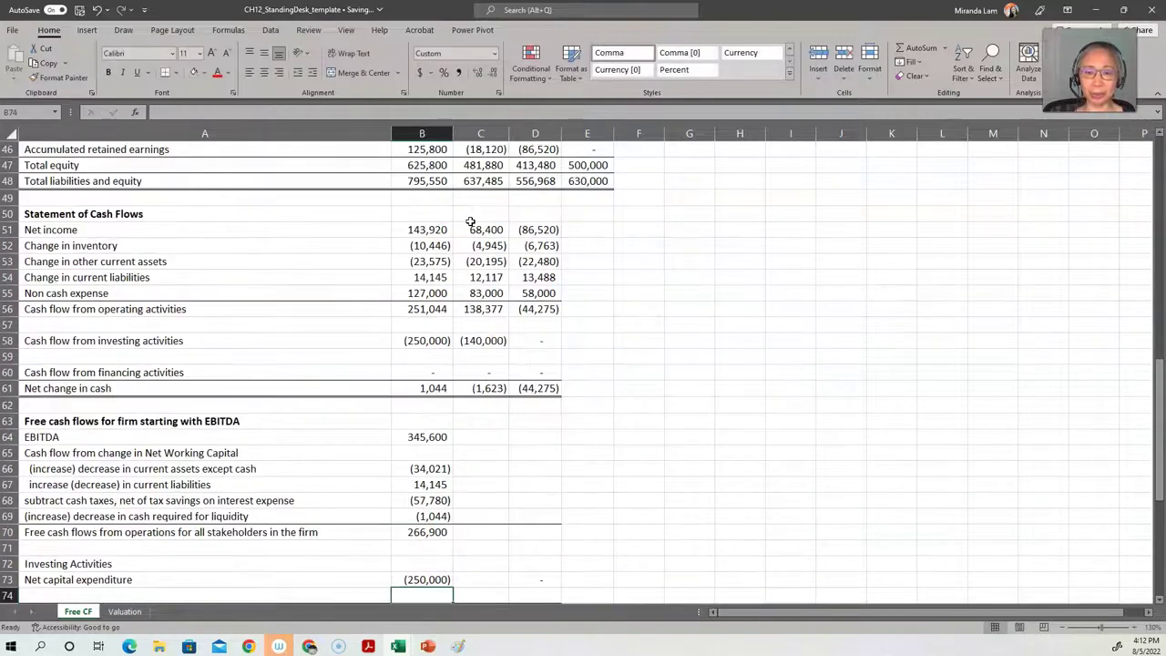
Compute the Year 0 free cash flows for firm in B75 by adding operating free cash flows and net capital expenditure, =B70+B73.
scroll(460, 419, "down", 1)
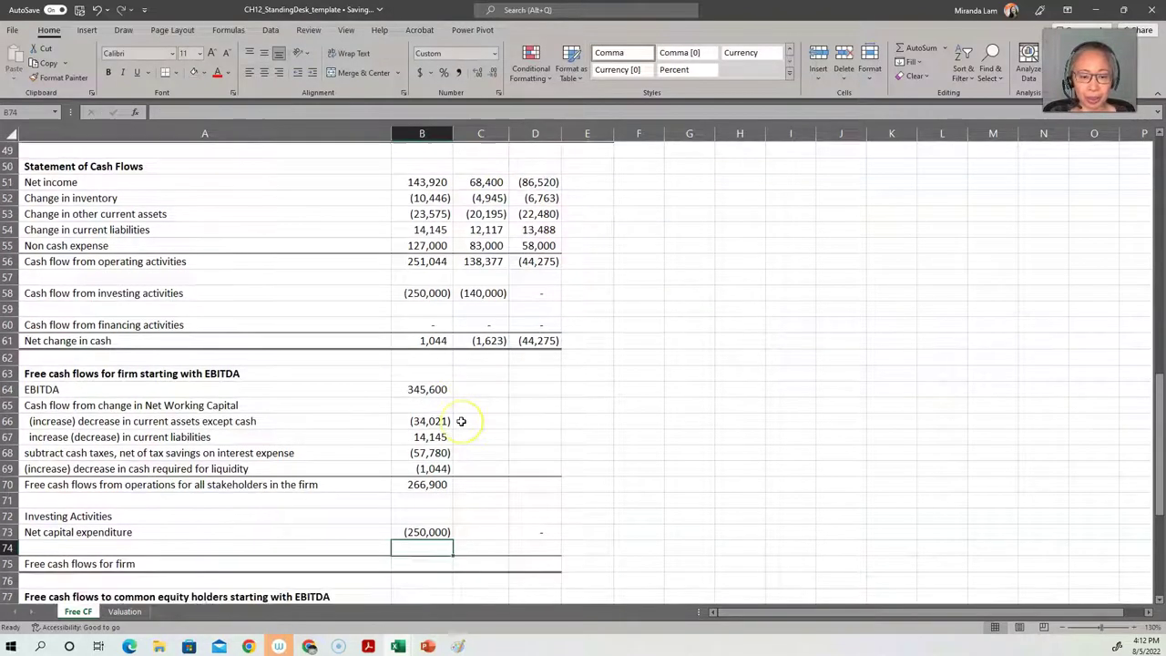
left_click(424, 562)
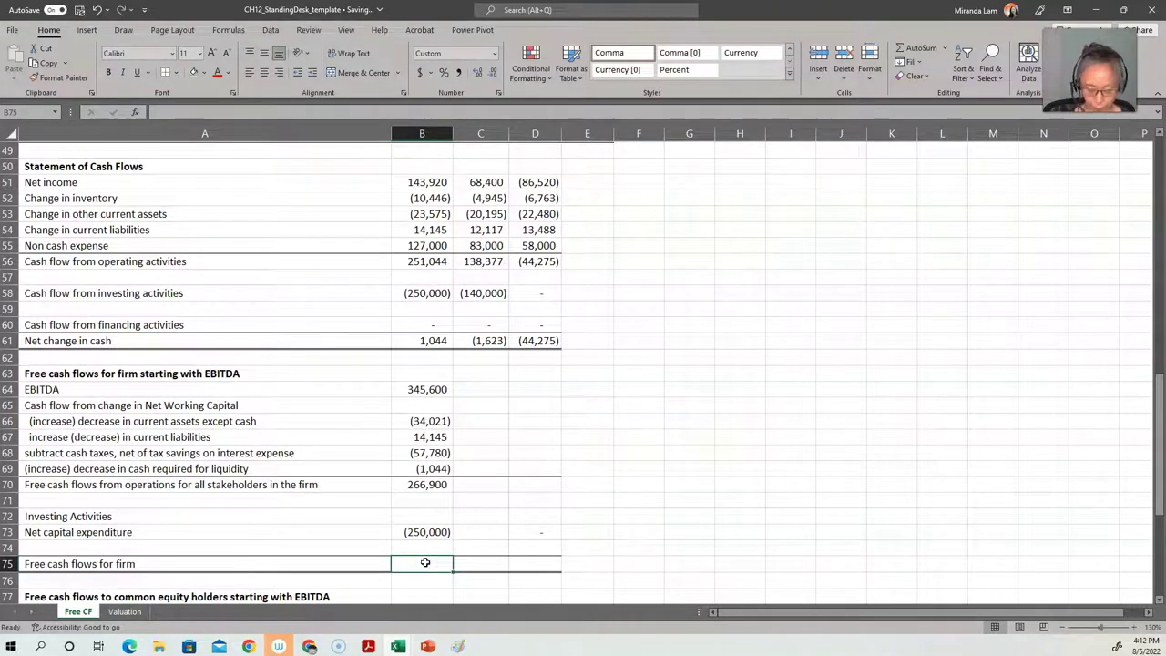
type("=")
left_click(408, 484)
type("+")
left_click(411, 532)
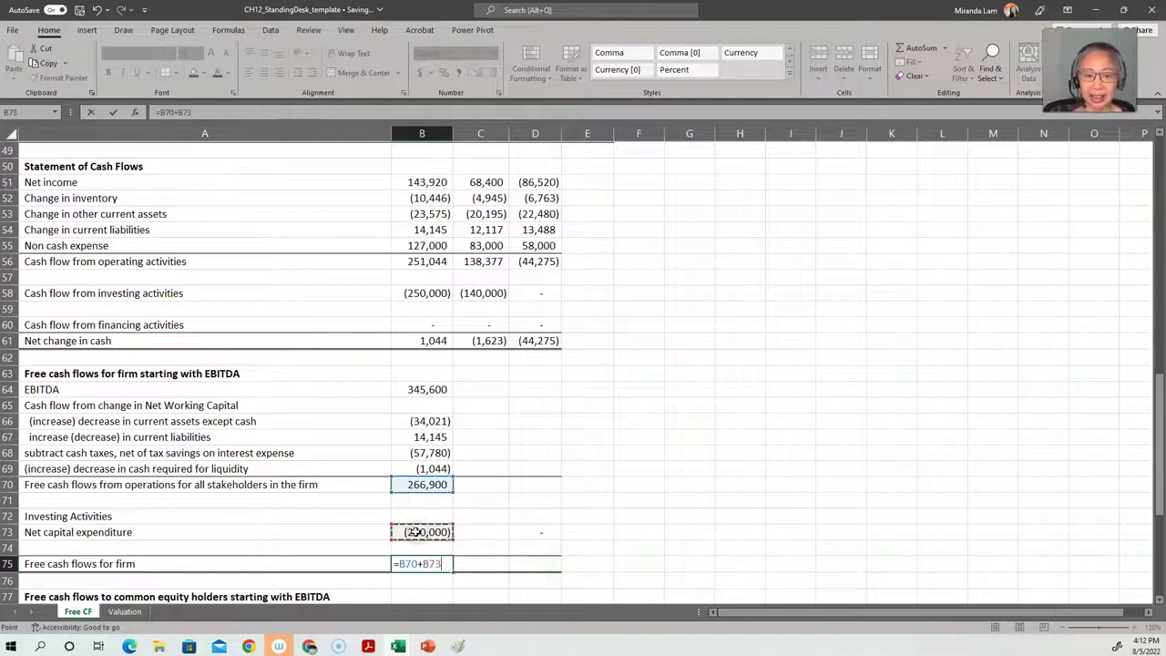
key("Return")
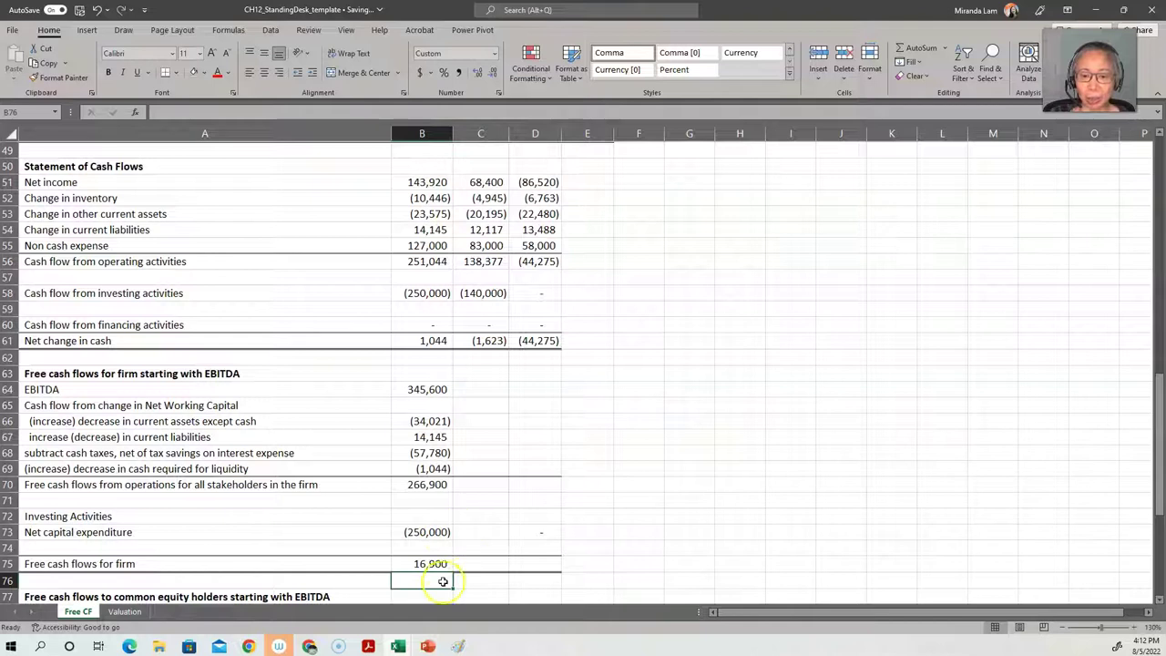
Fill the Year 0 free cash flows for firm formulas in B64:B75 across to the Year -1 and Year -2 columns, C and D.
left_click(438, 388)
key("shift+Down")
key("shift+Down")
key("shift+Down")
key("shift+Down")
key("shift+Down")
key("shift+Down")
key("shift+Down")
key("shift+Down")
key("shift+Down")
key("shift+Down")
key("shift+Down")
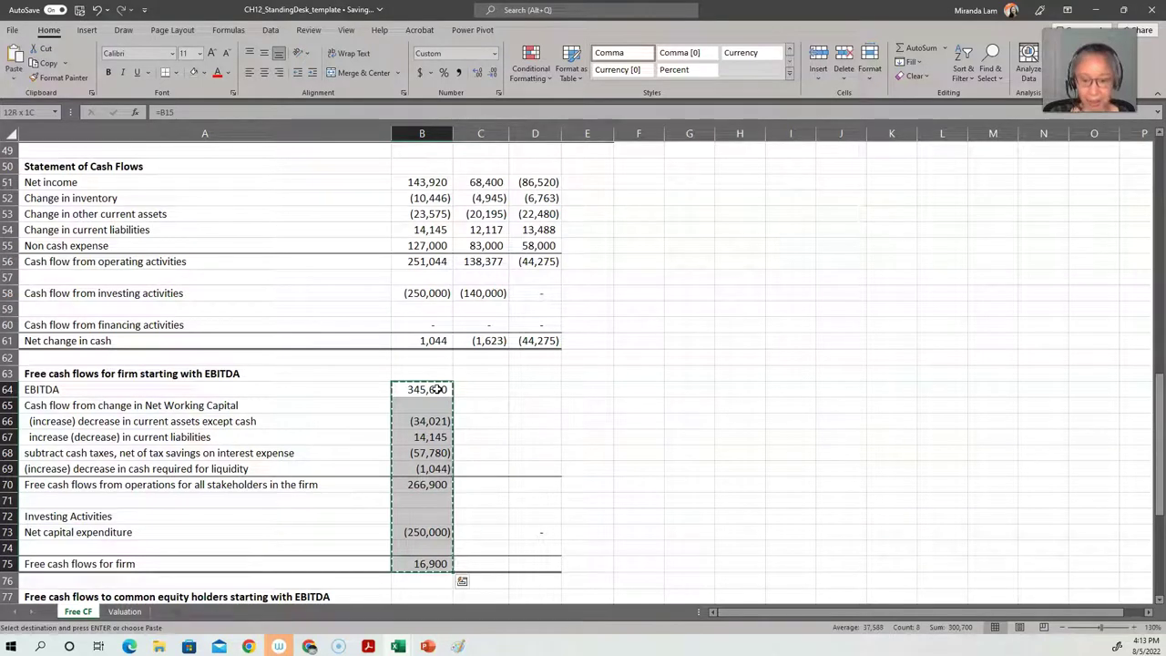
key("shift+Right")
key("shift+Right")
key("ctrl+r")
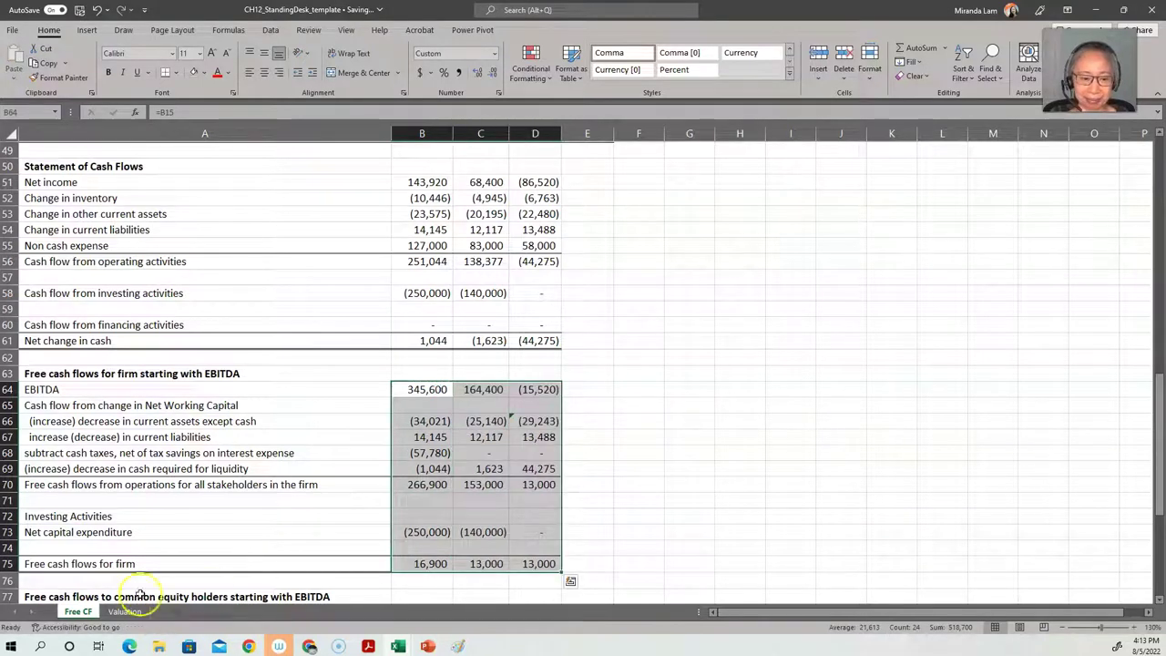
left_click(601, 575)
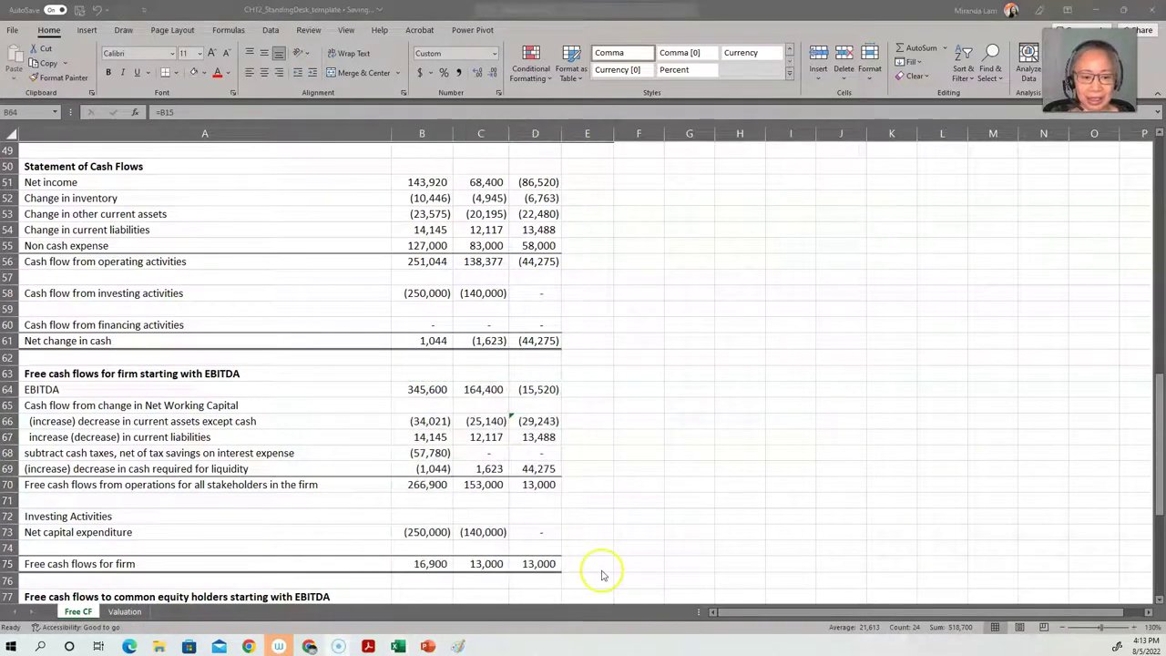
Review the cash flow statement, balance sheet, retained earnings and income statement behind the firm's free cash flows, and locate the common equity holders section.
scroll(601, 574, "up", 2)
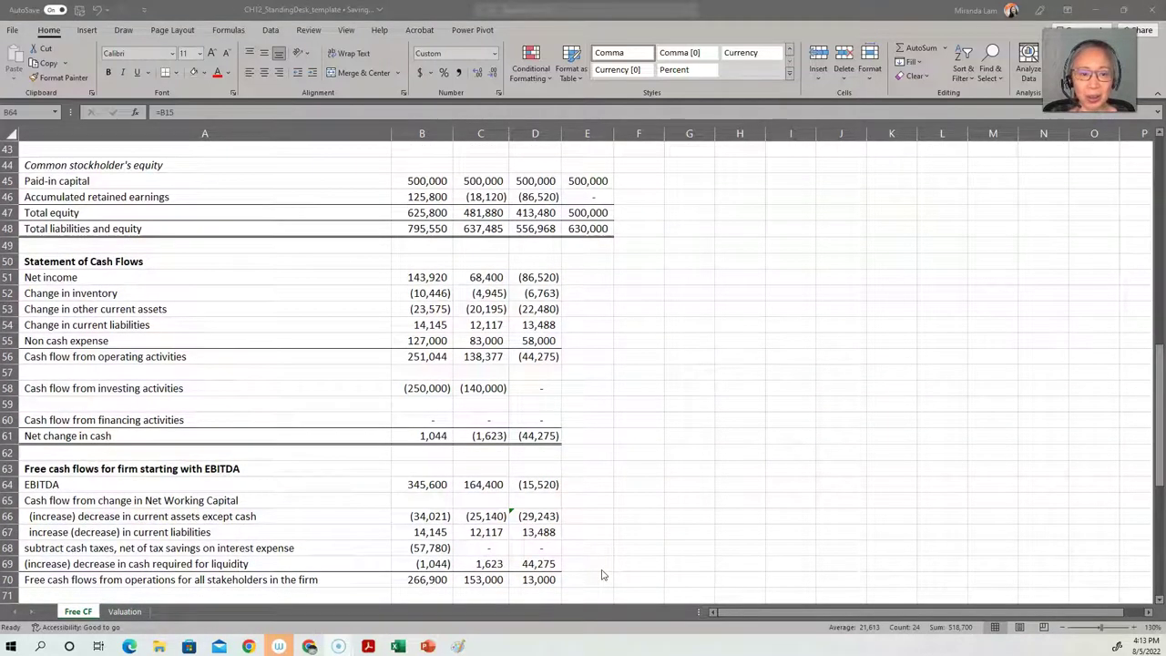
scroll(601, 575, "up", 4)
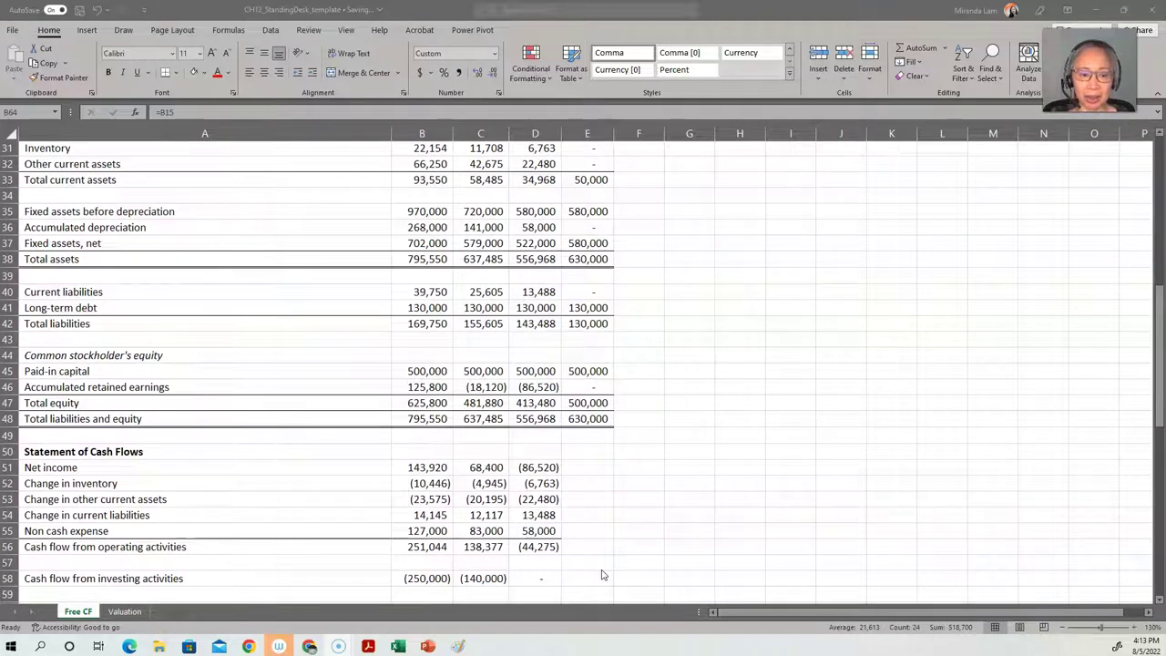
scroll(601, 574, "up", 2)
scroll(601, 574, "up", 3)
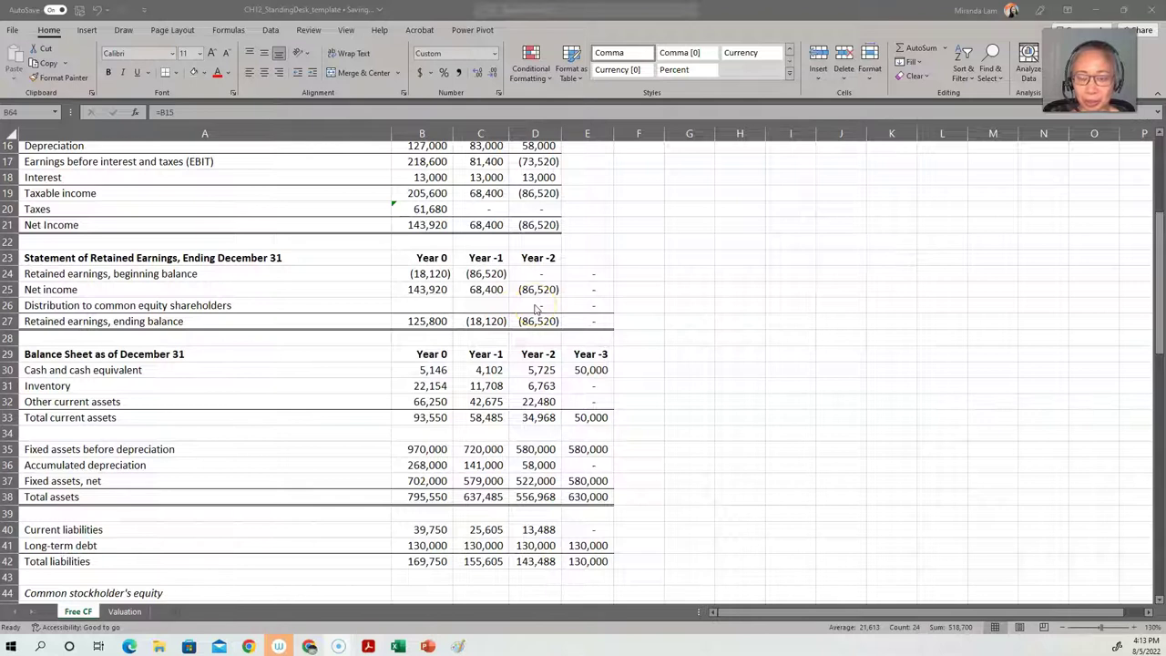
scroll(536, 310, "up", 2)
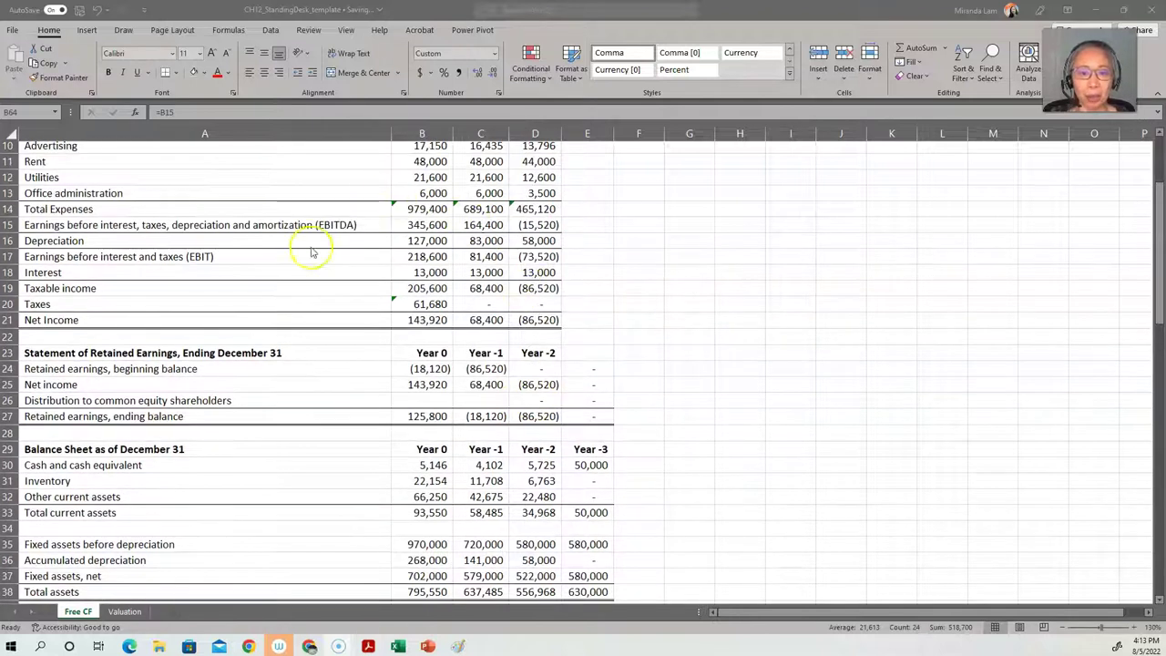
scroll(526, 510, "down", 9)
scroll(526, 521, "down", 5)
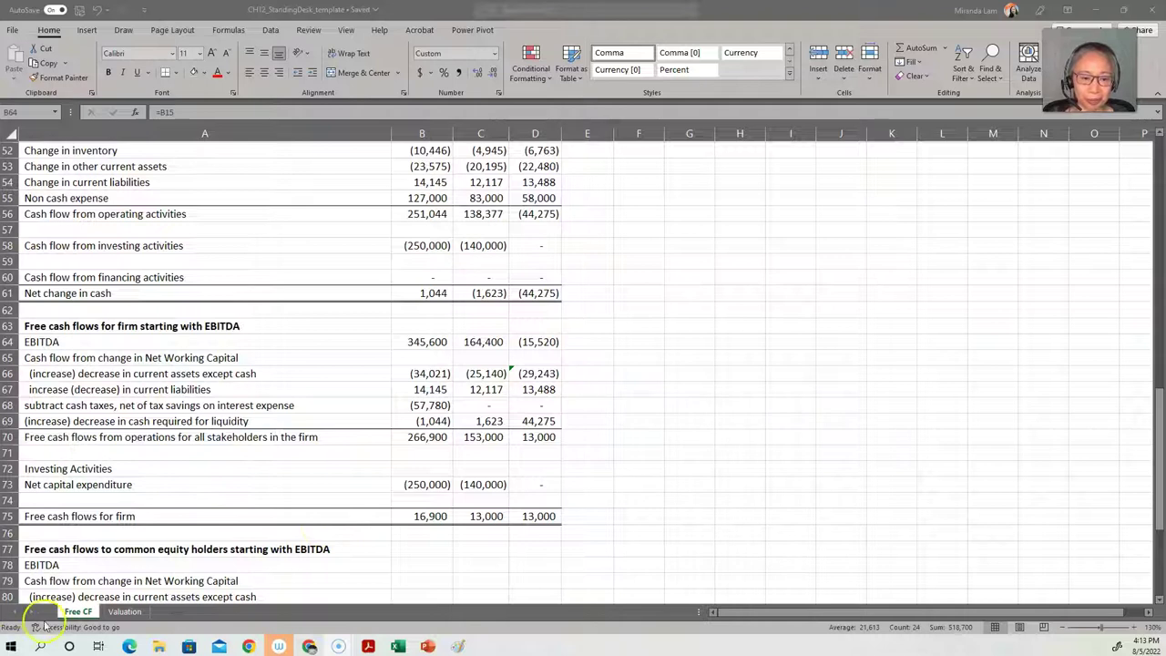
left_click(170, 550)
left_click(170, 550)
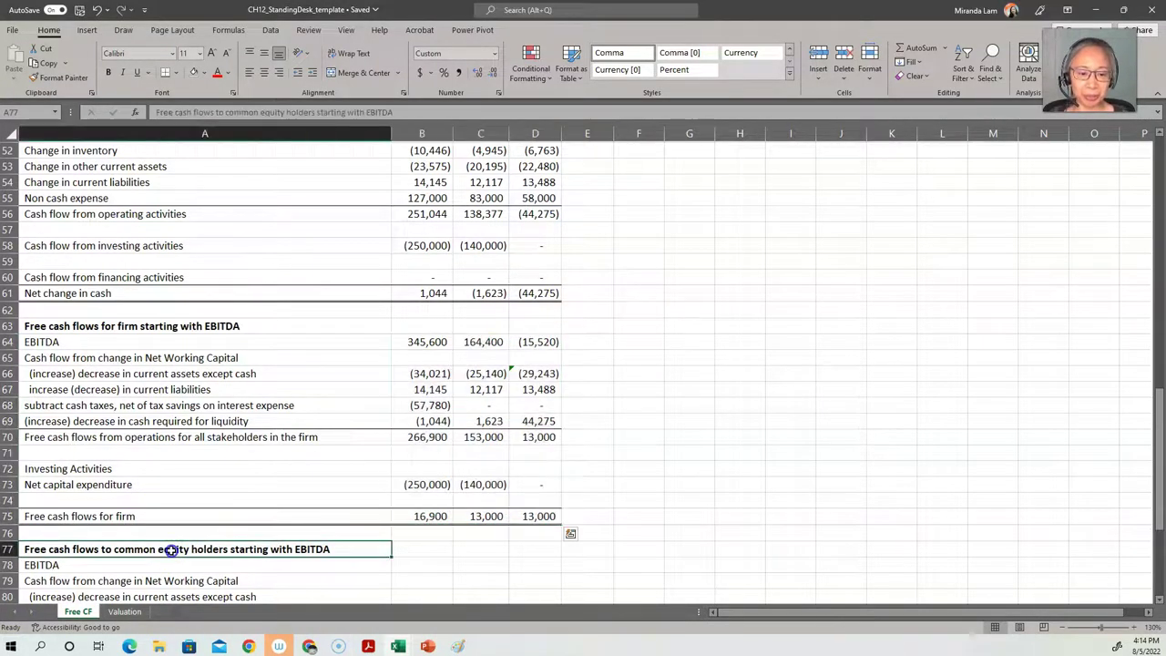
Link the Year 0 EBITDA for free cash flows to common equity holders in B78 to the income statement's EBITDA, =B15.
scroll(220, 580, "down", 2)
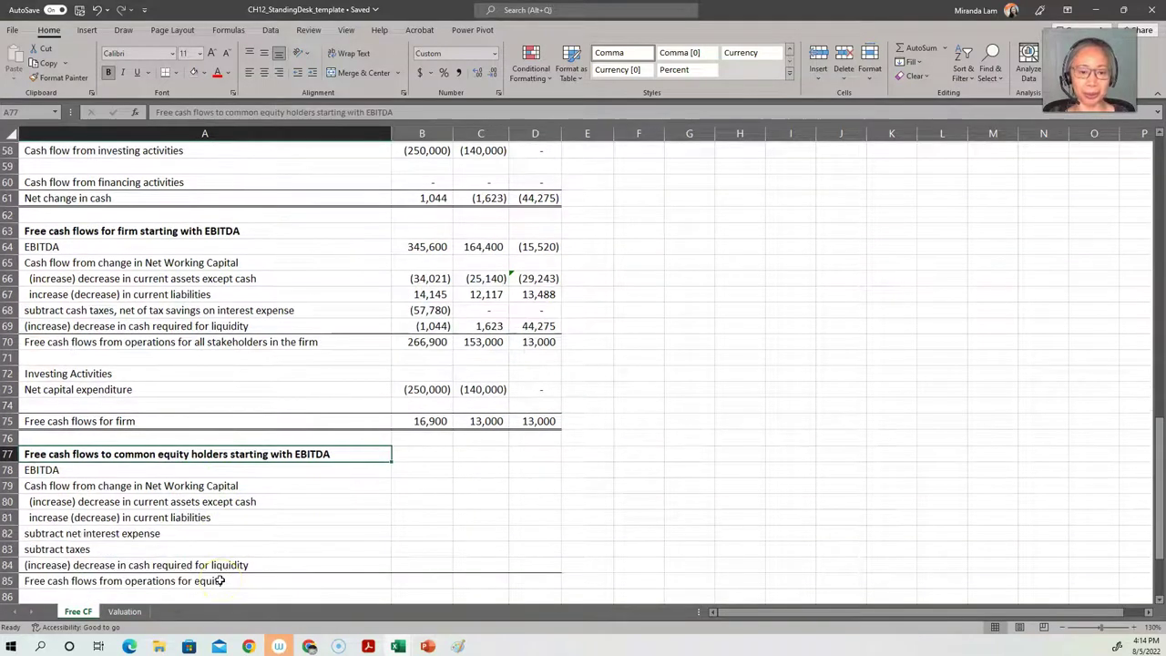
left_click(417, 470)
type("=")
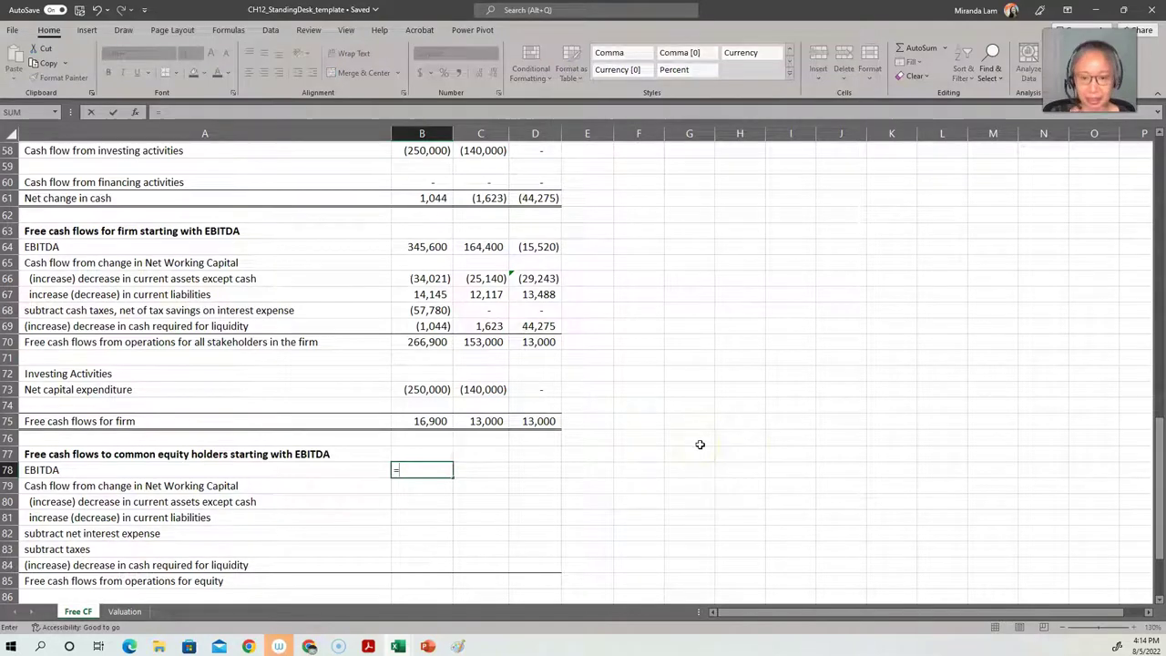
scroll(637, 472, "up", 10)
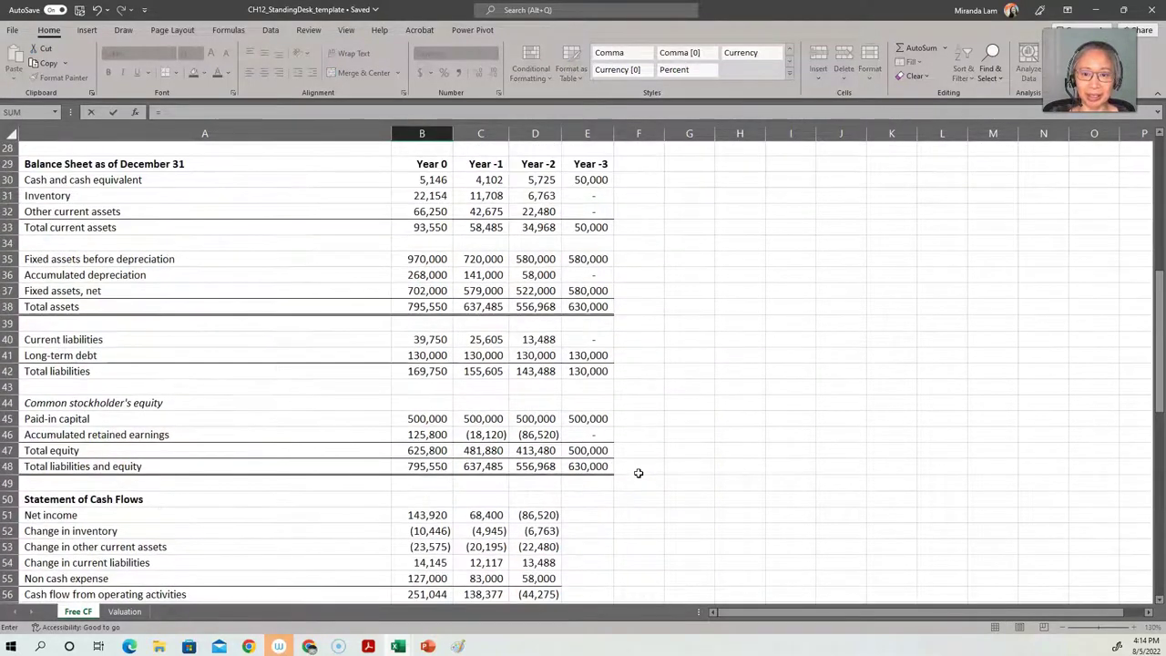
scroll(538, 359, "up", 5)
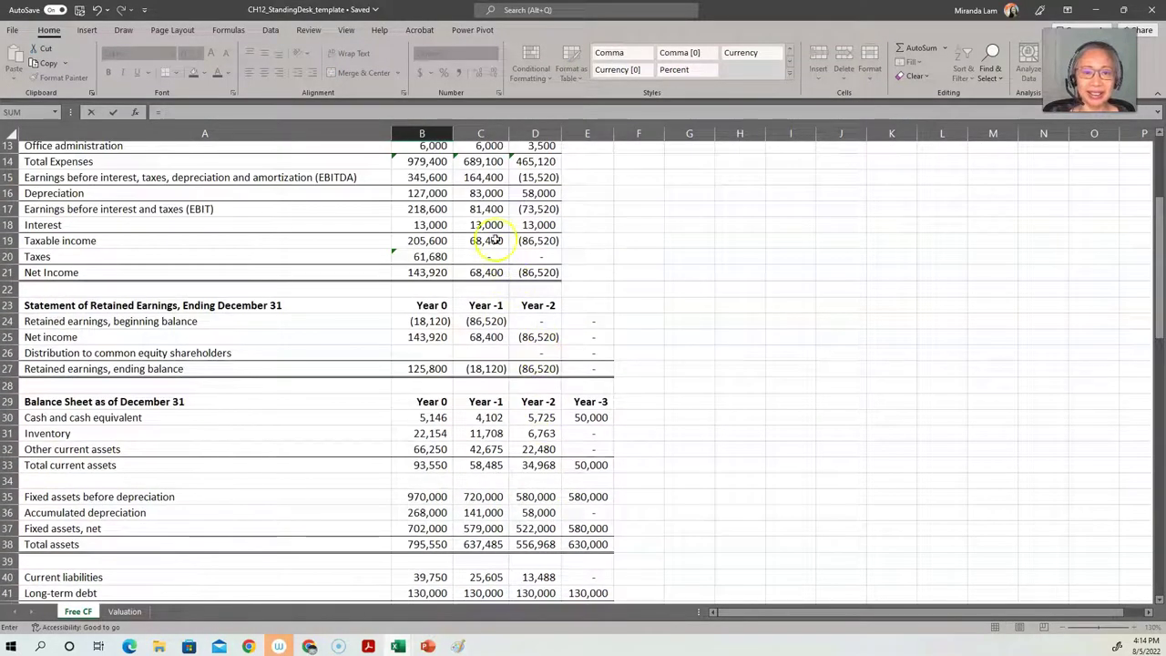
left_click(430, 177)
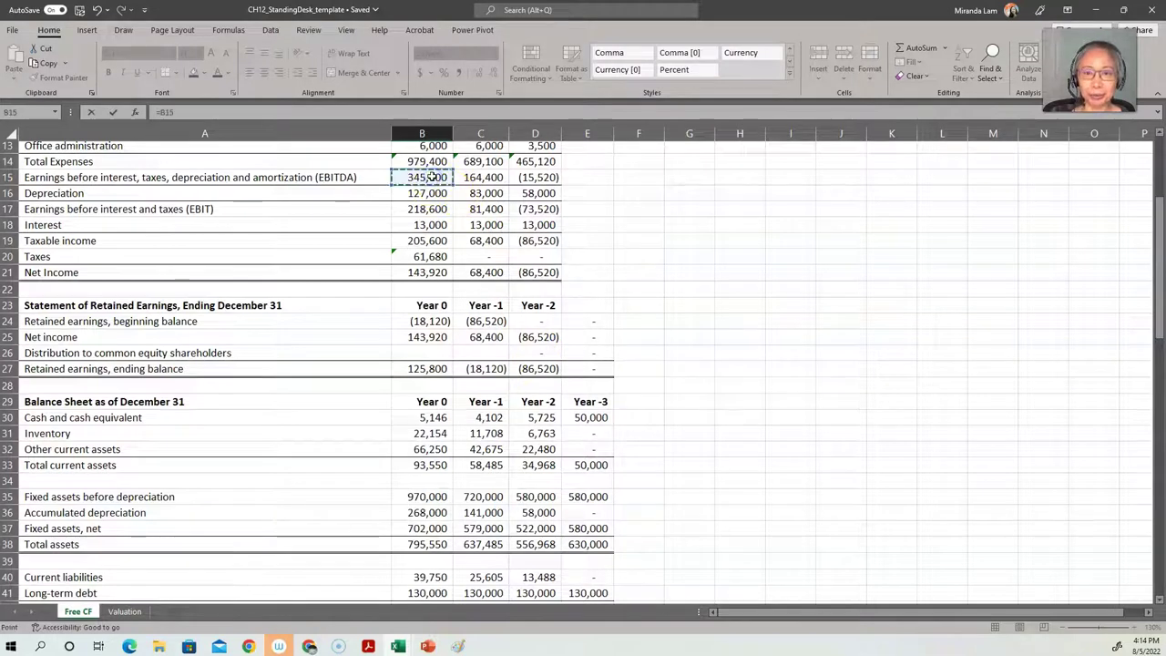
key("Return")
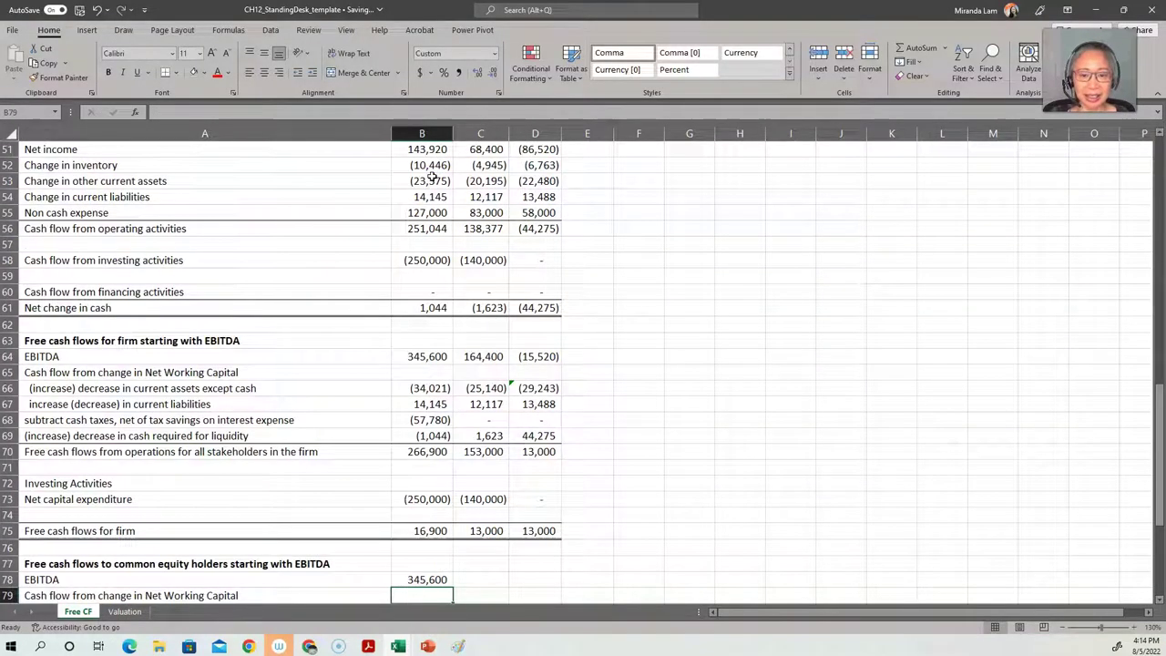
Link the Year 0 (increase) decrease in current assets except cash in B80 to the firm section's matching line, =B66.
scroll(448, 337, "down", 2)
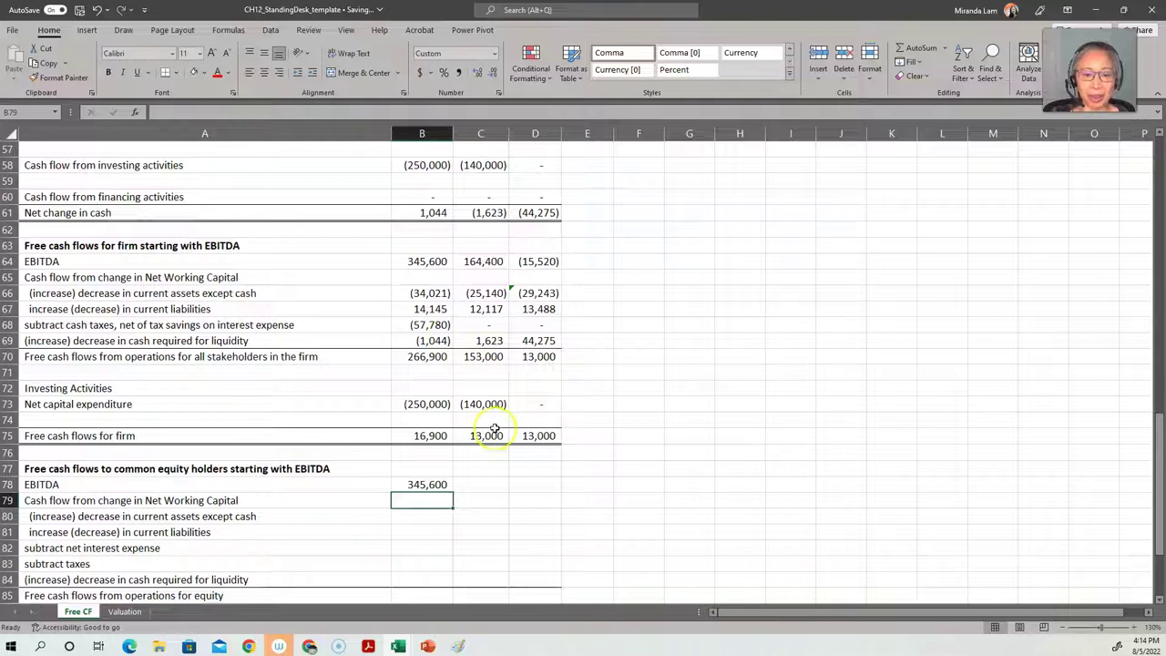
key("Down")
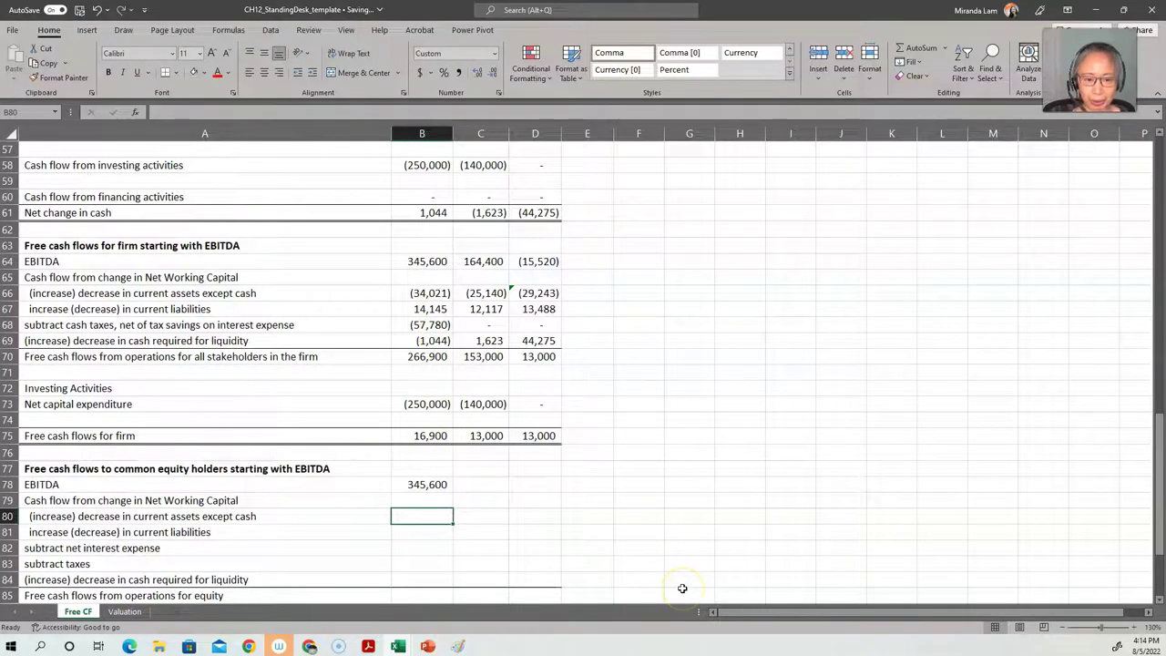
type("=")
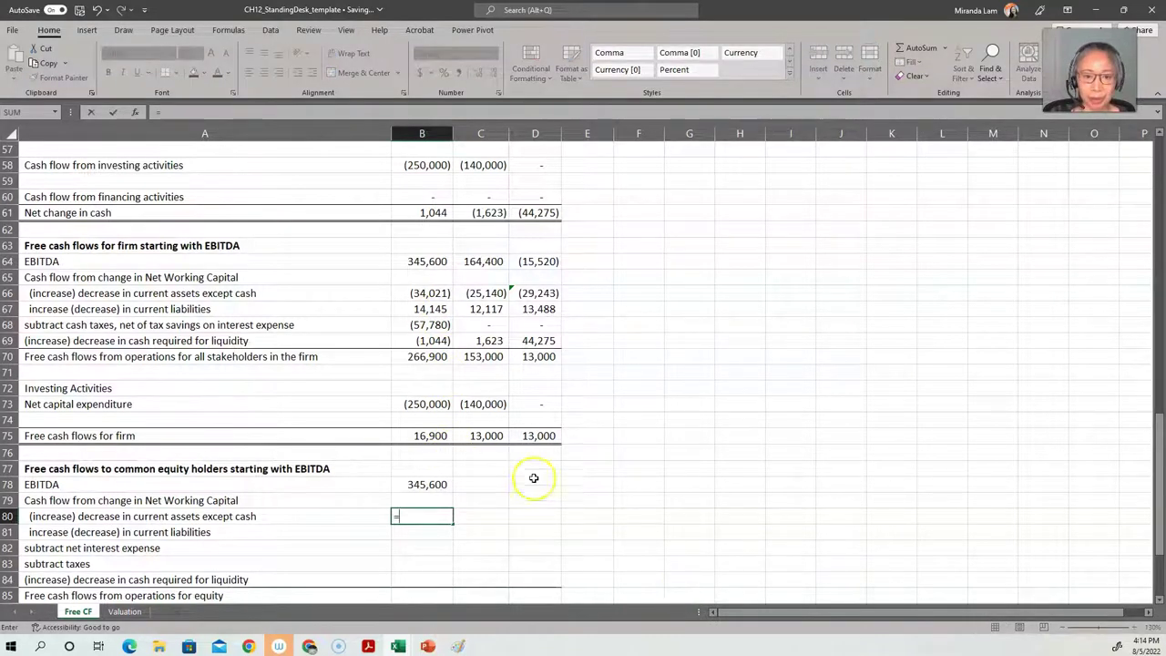
left_click(421, 293)
key("Return")
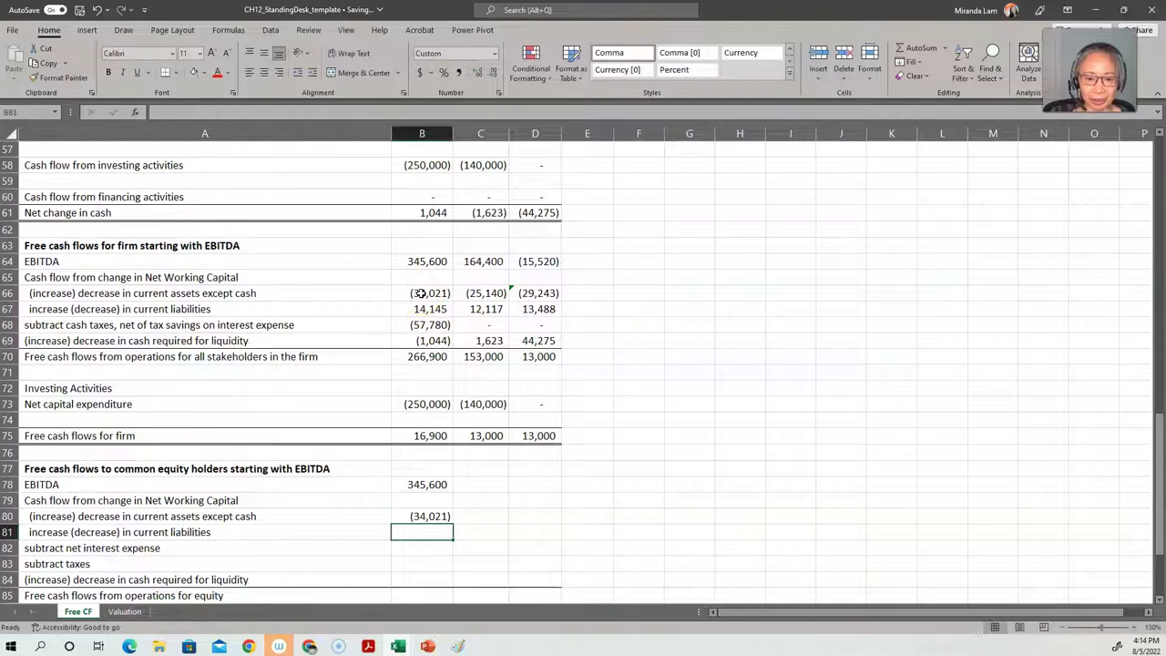
Copy the formula in B80 to B81 to bring in the Year 0 increase (decrease) in current liabilities, =B67.
key("Up")
key("ctrl+c")
key("Down")
key("Return")
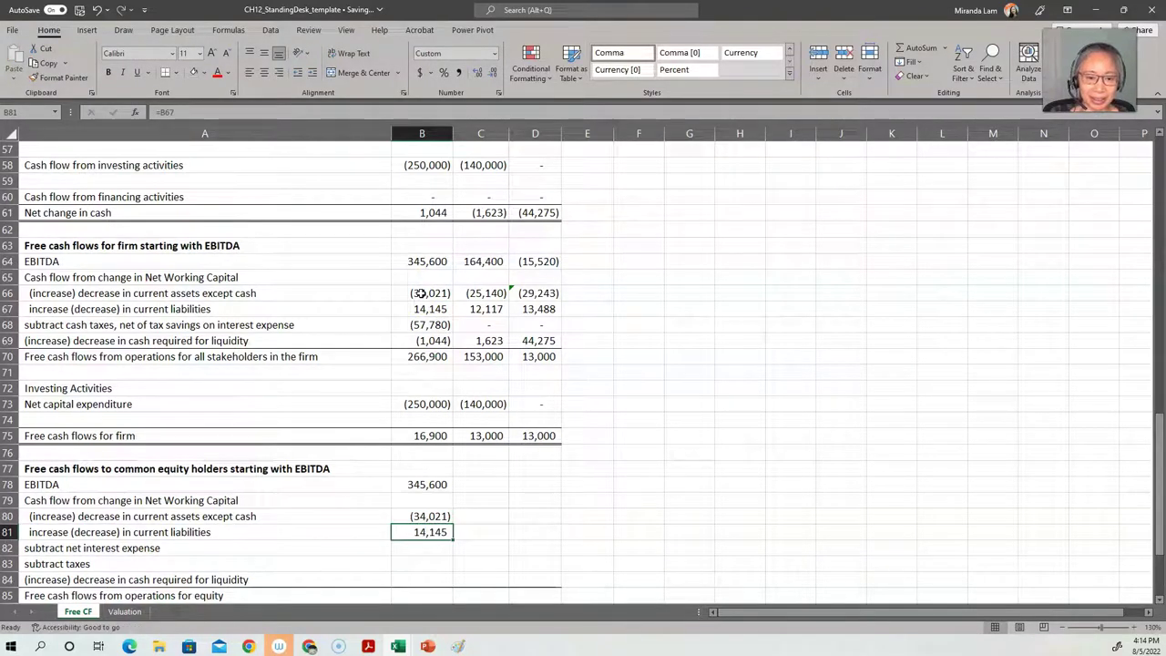
Subtract the Year 0 net interest expense in B82 by linking it to the income statement's interest as a negative, =-B18.
key("Down")
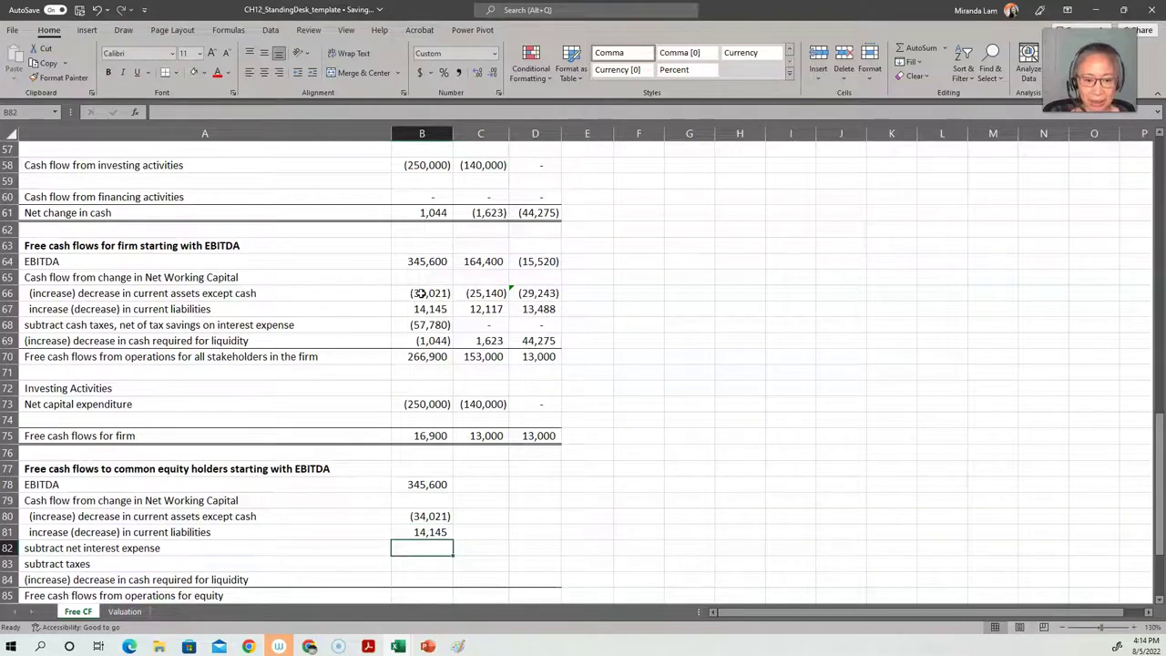
type("=-")
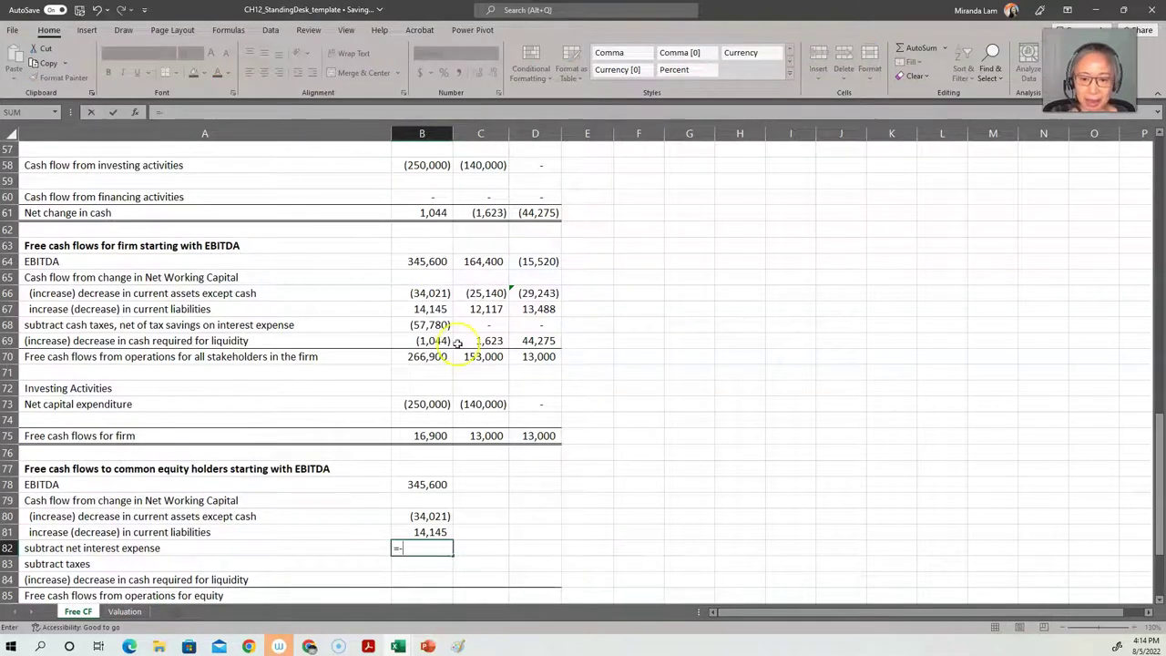
scroll(502, 410, "up", 12)
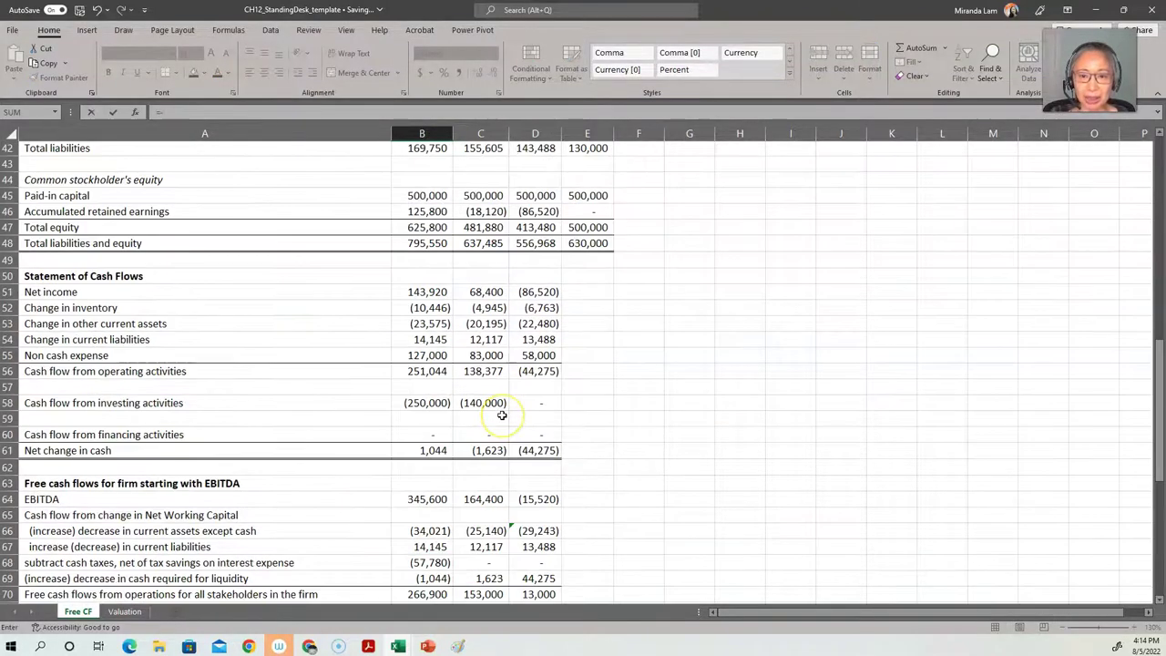
scroll(502, 415, "up", 5)
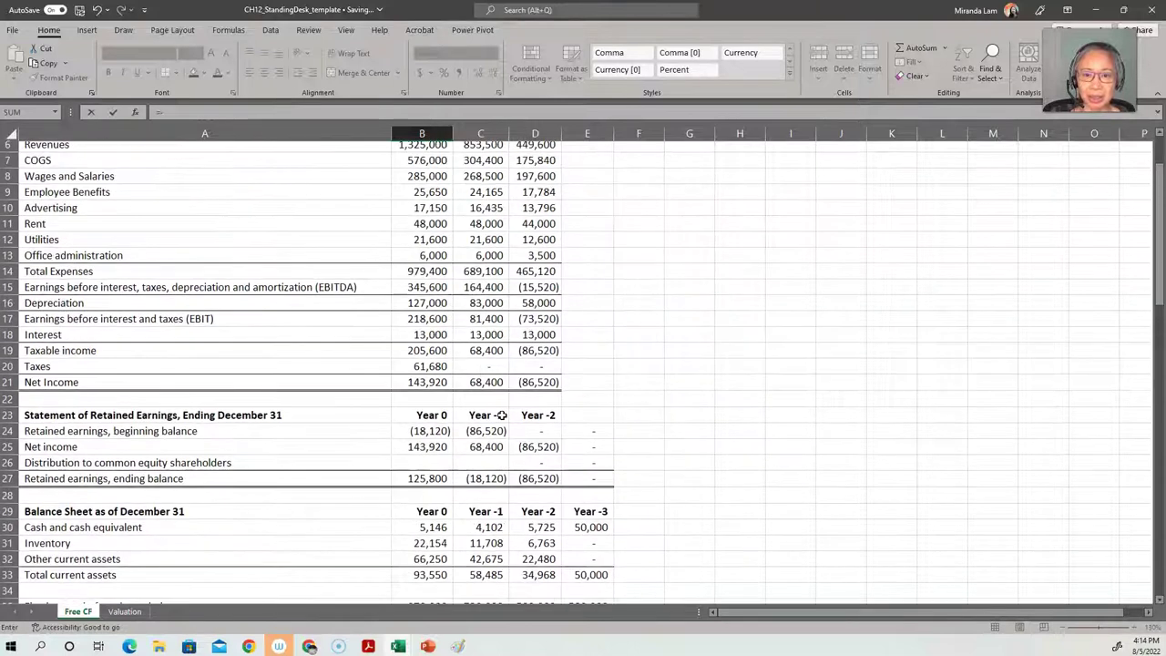
left_click(441, 334)
key("Return")
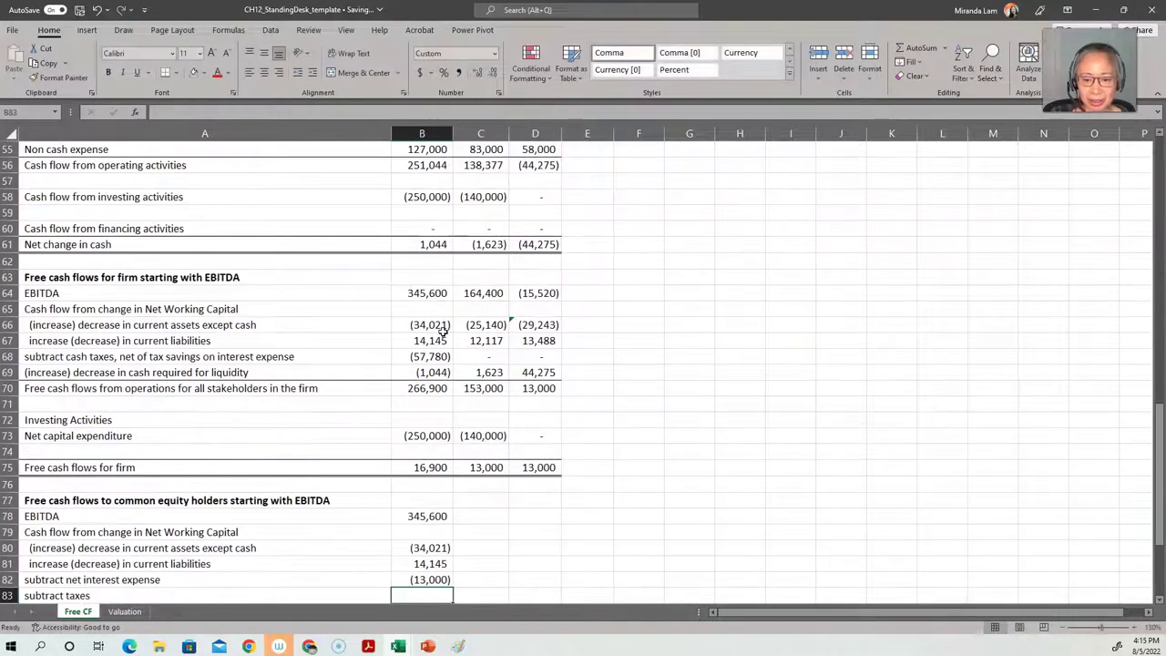
Subtract the Year 0 taxes in B83 by linking them to the income statement's taxes as a negative, =-B20.
scroll(442, 333, "down", 1)
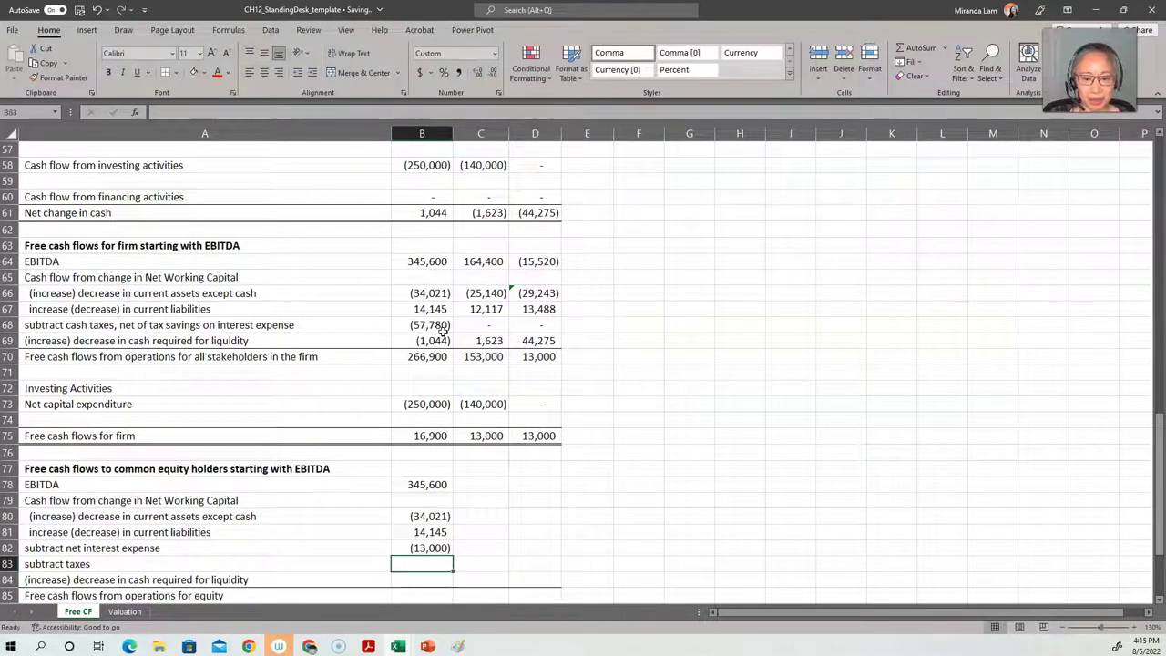
type("=-")
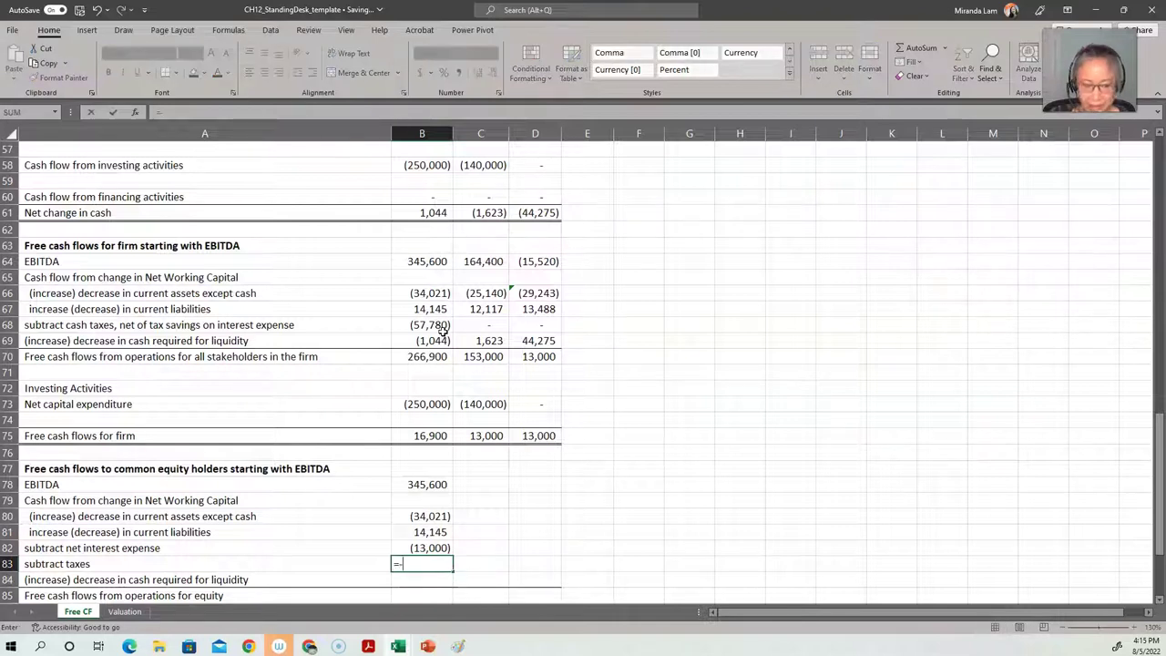
scroll(442, 333, "up", 13)
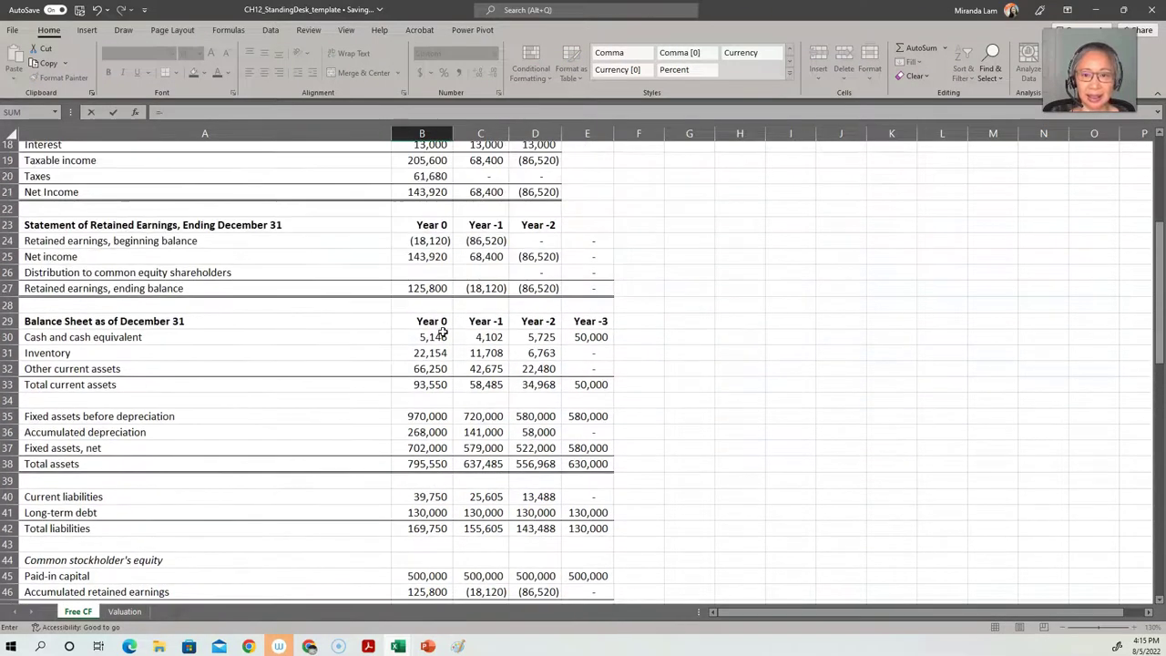
scroll(442, 333, "up", 2)
left_click(435, 271)
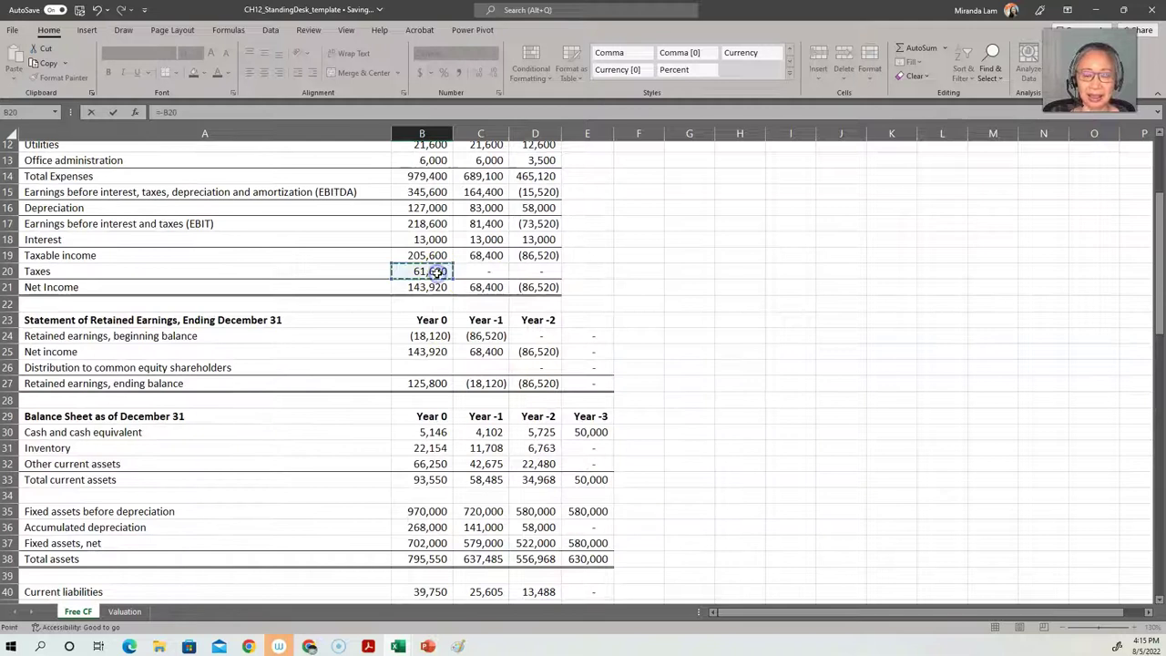
key("Return")
Link the Year 0 (increase) decrease in cash required for liquidity in B84 to the firm section's matching line, =B69.
key("Down")
key("Down")
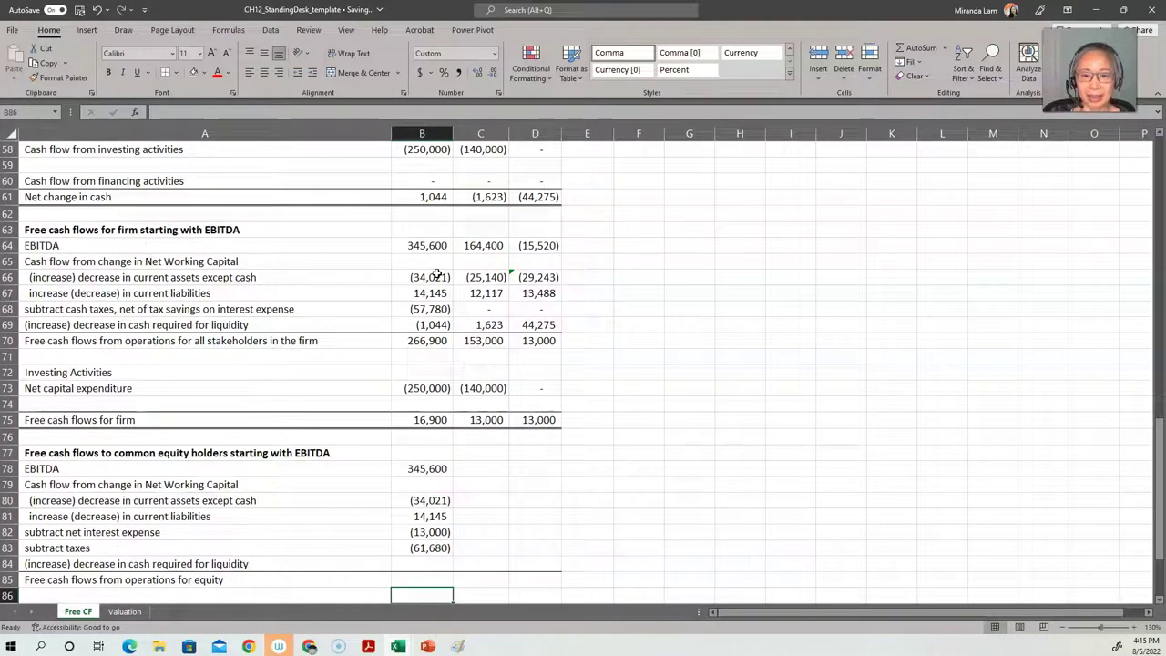
key("Up")
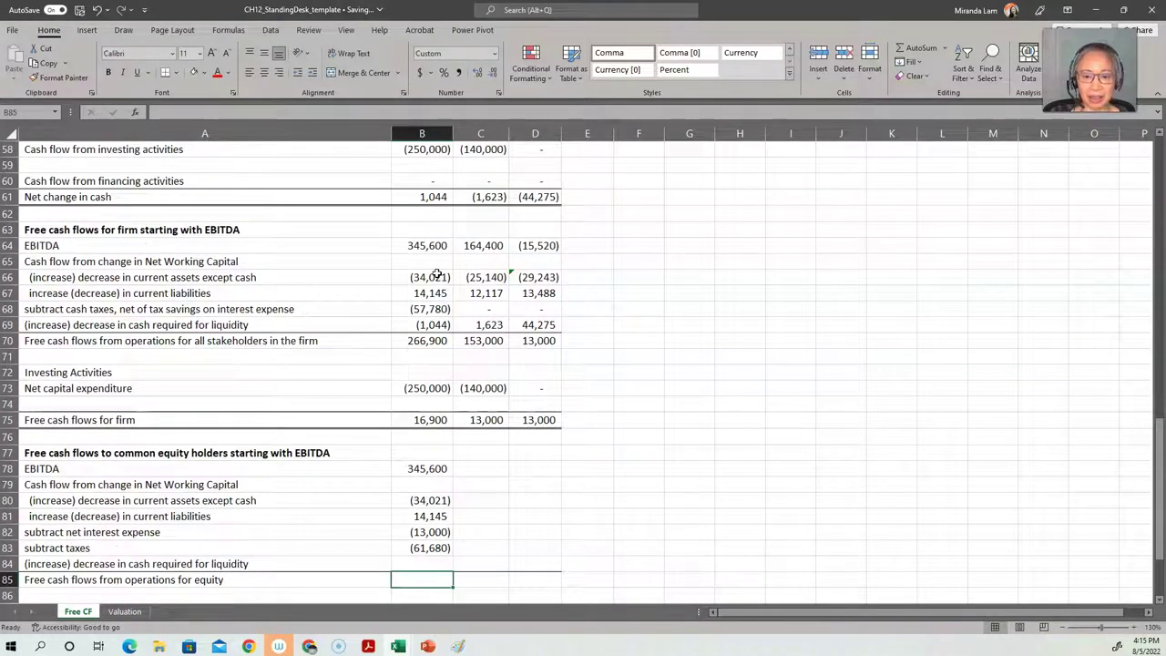
key("Up")
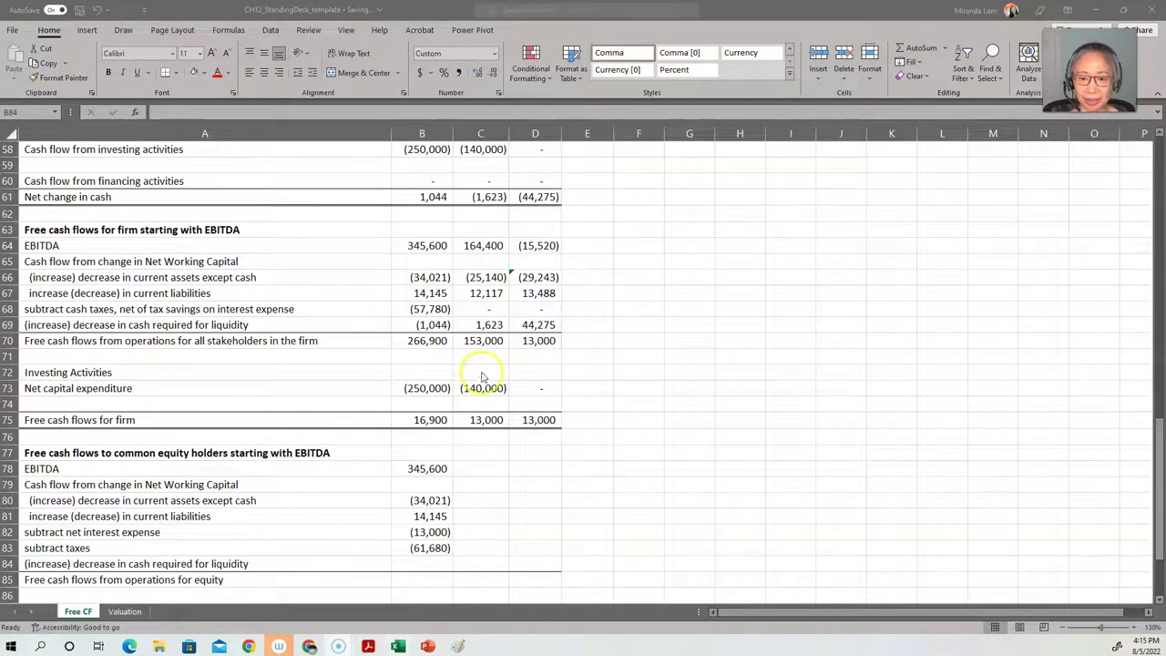
left_click(407, 563)
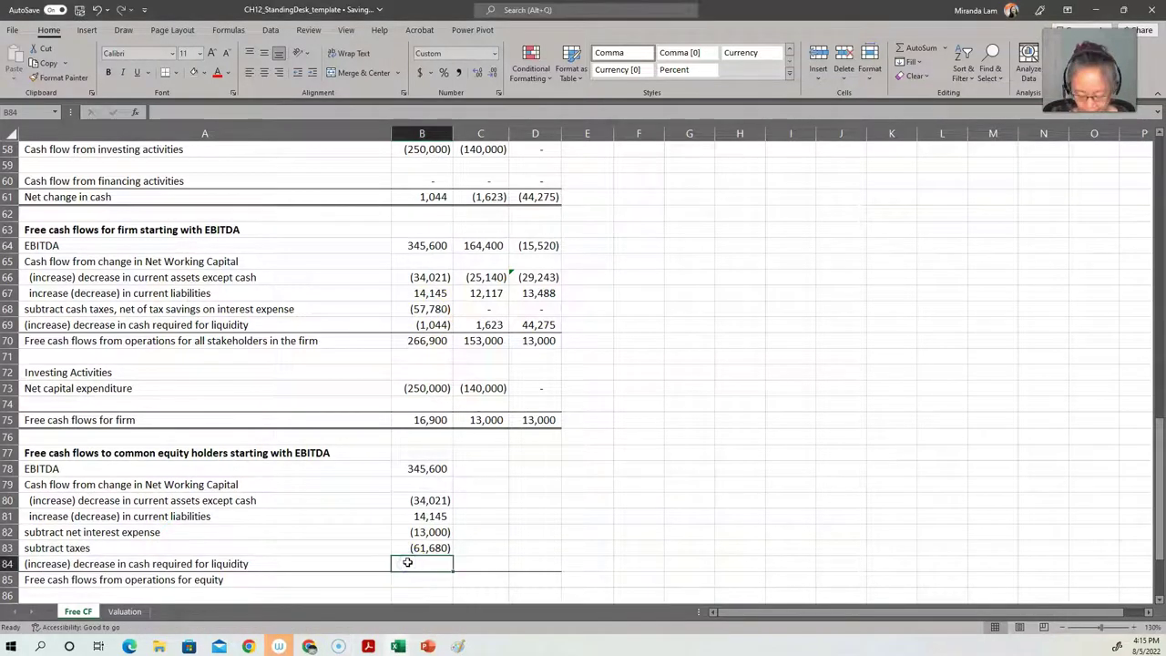
type("=")
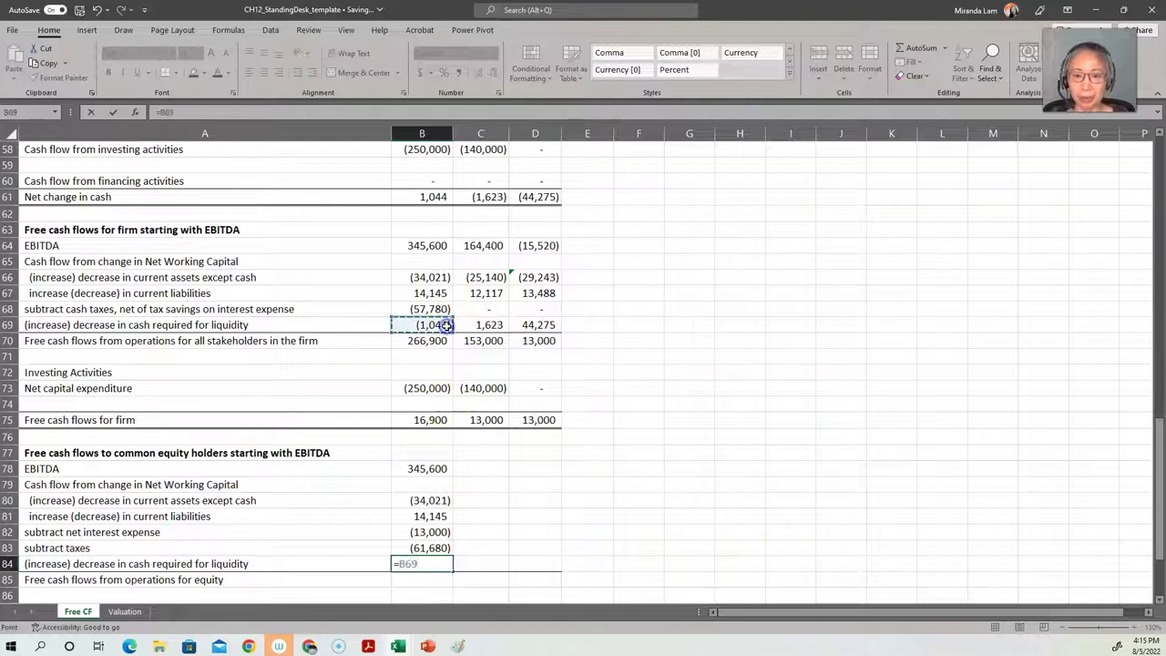
key("Return")
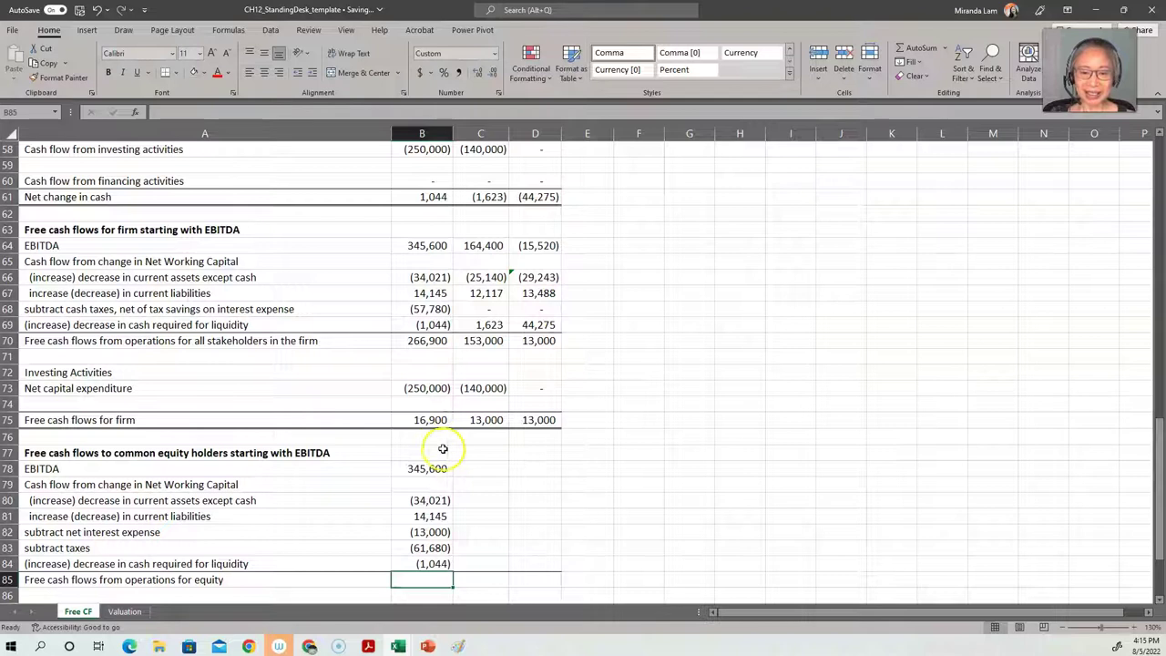
Total the Year 0 free cash flows from operations for equity in B85 with =SUM(B78:B84).
scroll(525, 474, "down", 2)
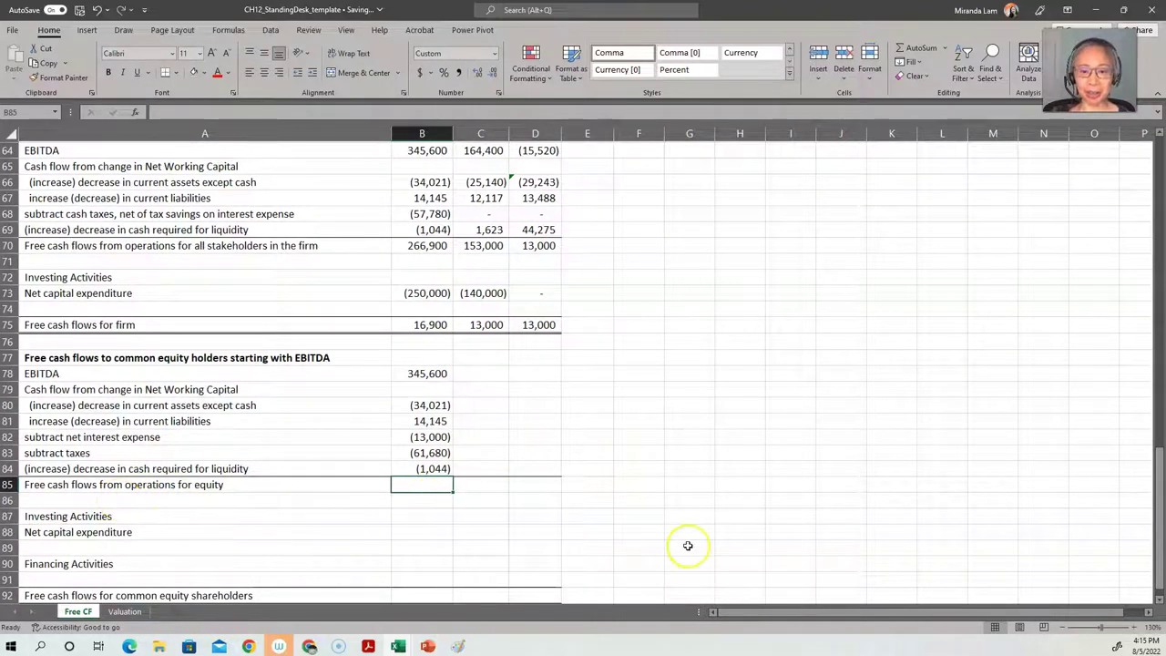
type("=sum(")
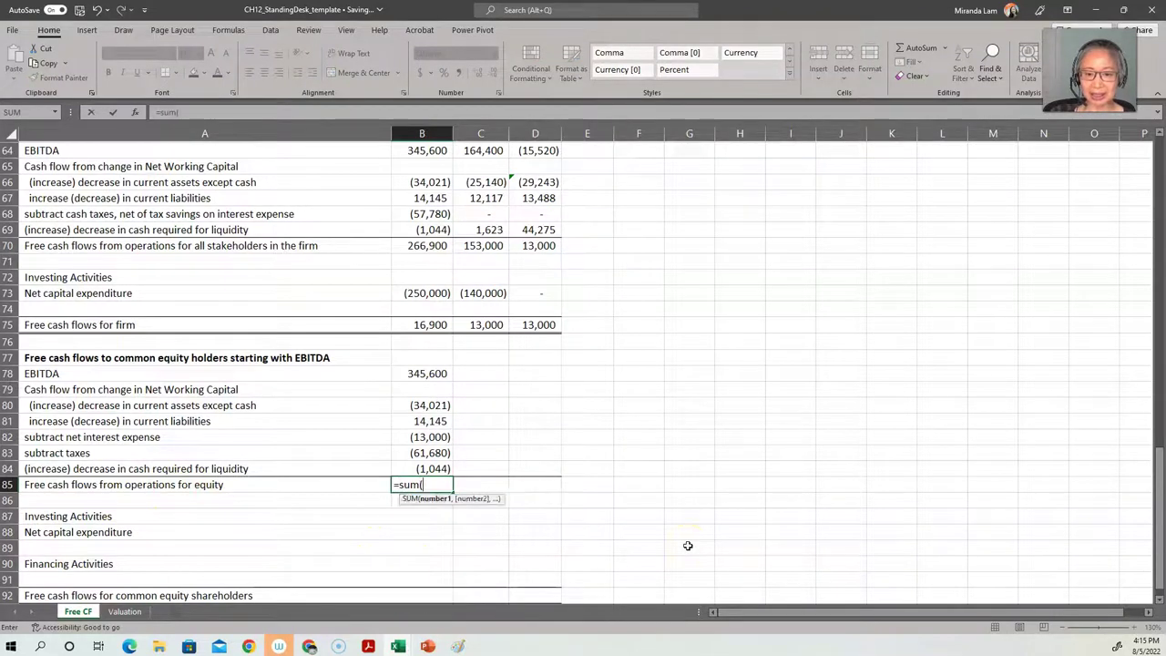
key("Up")
key("shift+Up")
key("shift+Up")
key("shift+Up")
key("shift+Up")
key("shift+Up")
key("shift+Up")
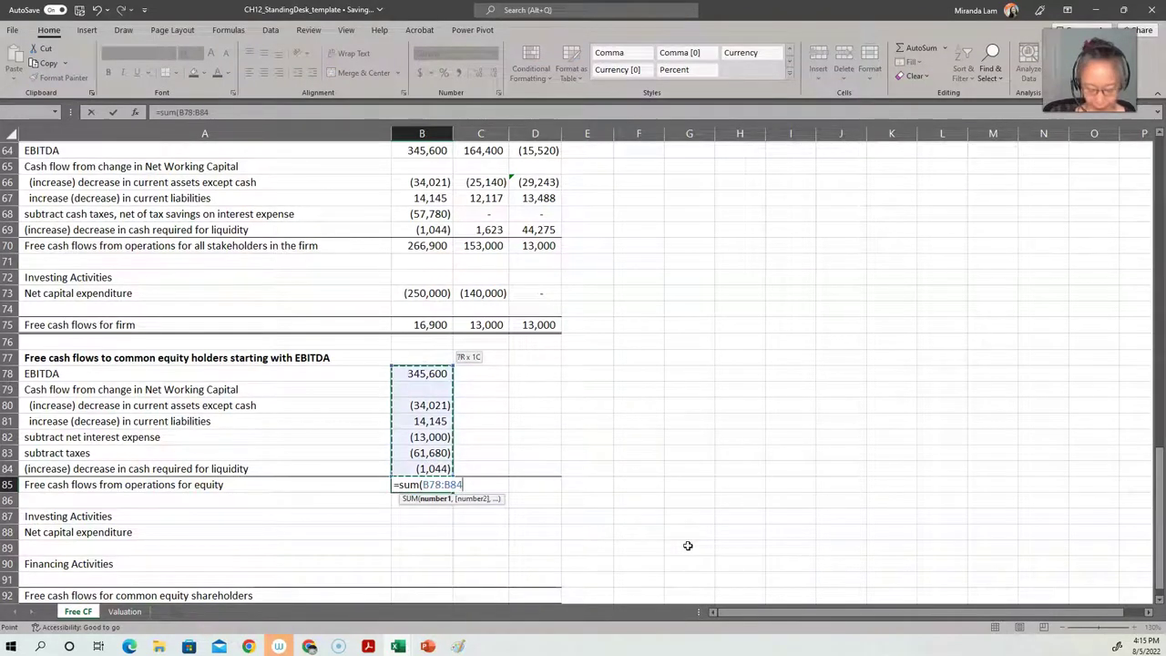
type(")")
key("Return")
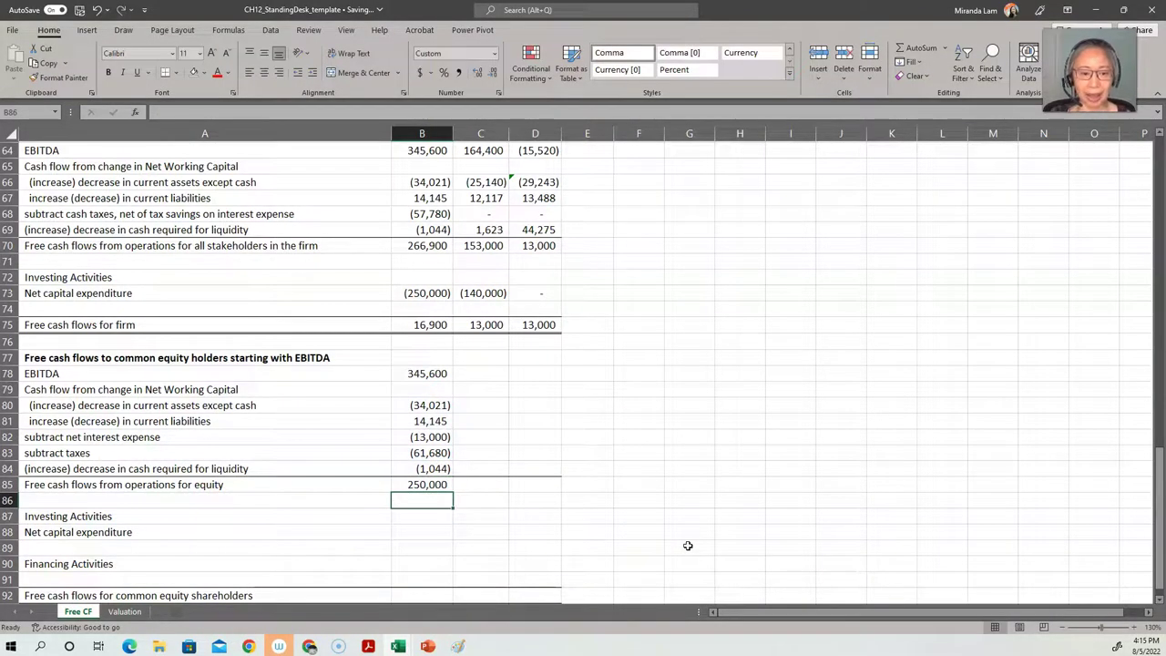
Link the equity section's Year 0 net capital expenditure in B88 to the firm section's net capital expenditure, =B73.
key("Down")
key("Down")
type("=")
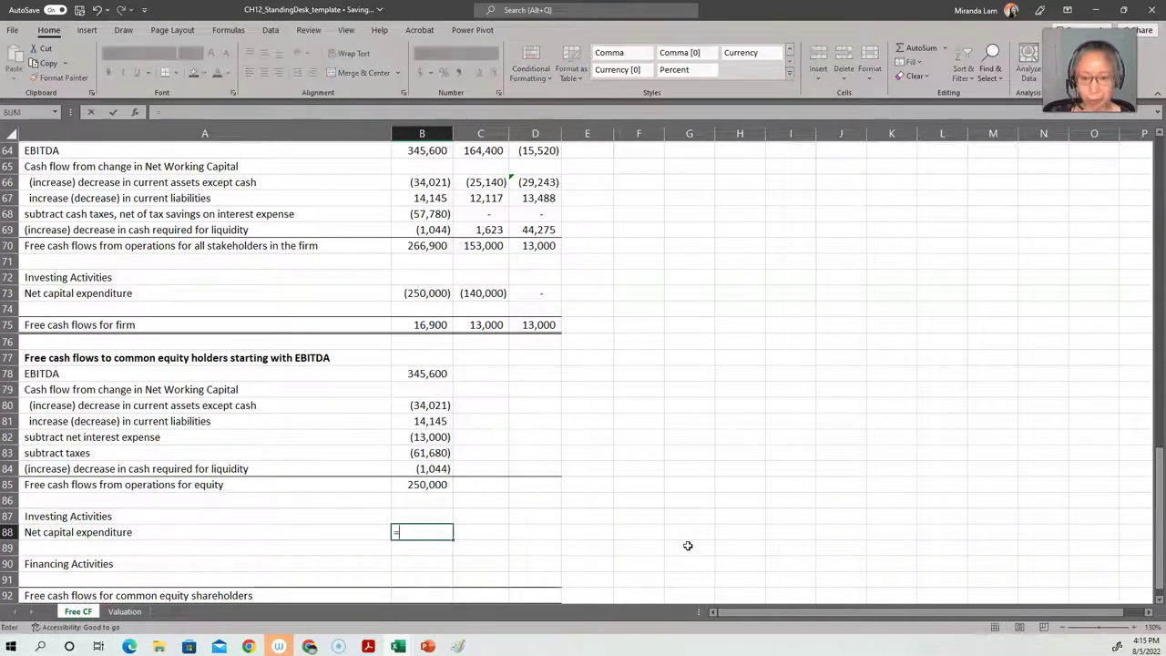
left_click(409, 293)
key("Return")
Calculate the Year 0 free cash flows for common equity shareholders in B92 as operating cash flows plus net capital expenditure, =B85+B88.
key("Down")
key("Down")
key("Down")
type("=")
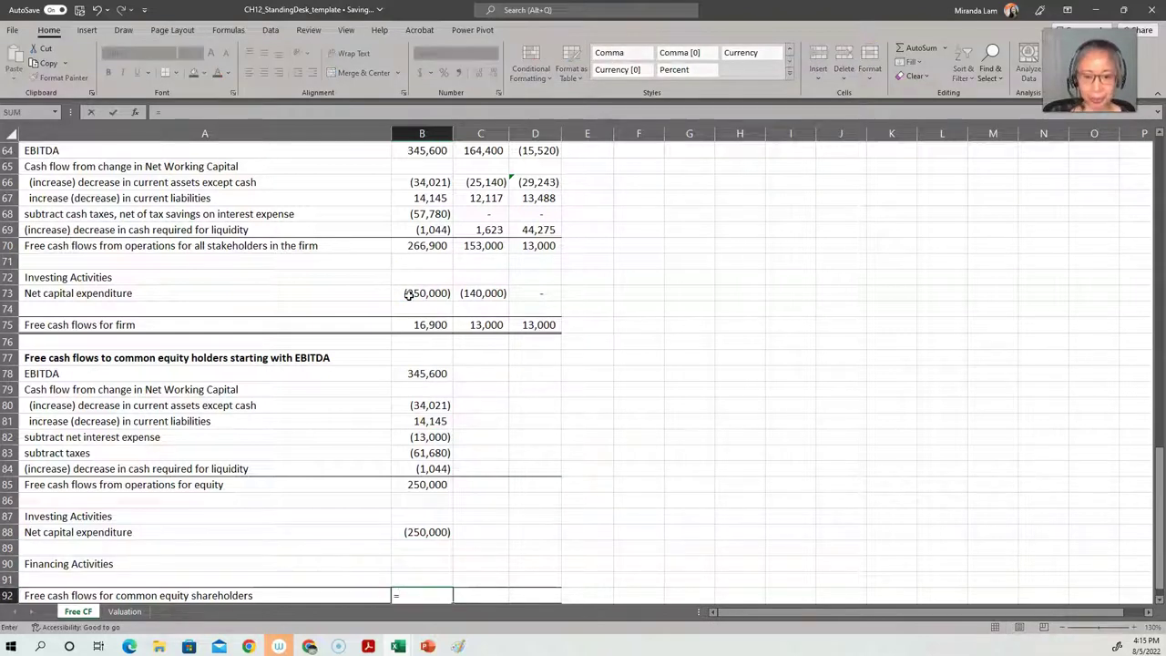
left_click(433, 483)
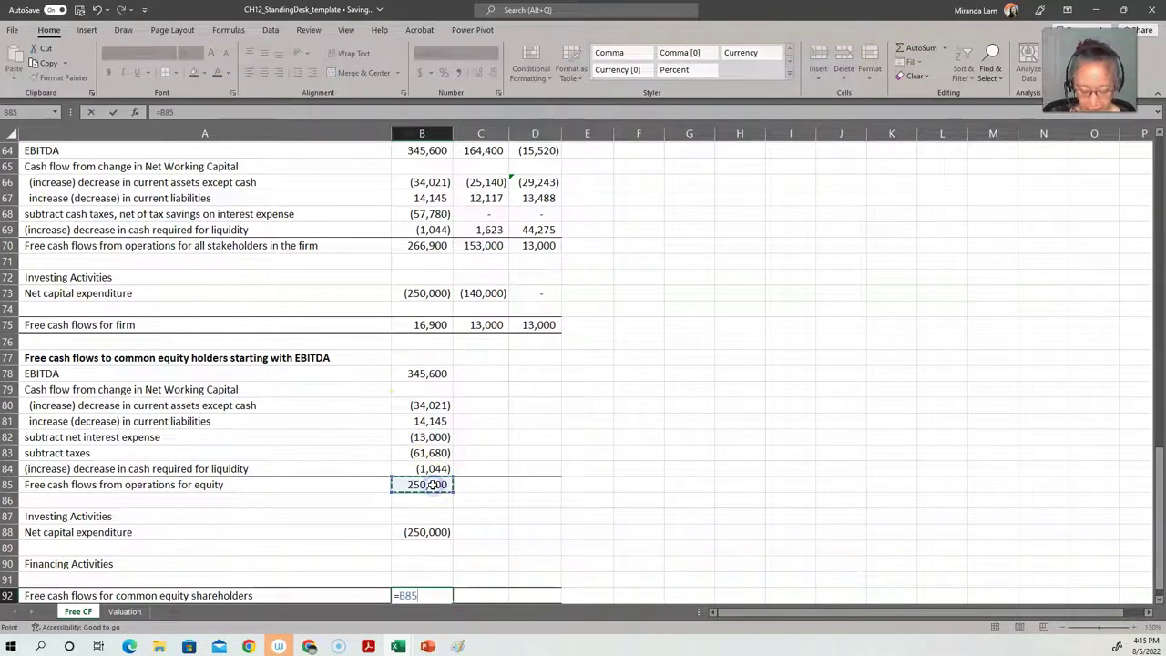
type("+")
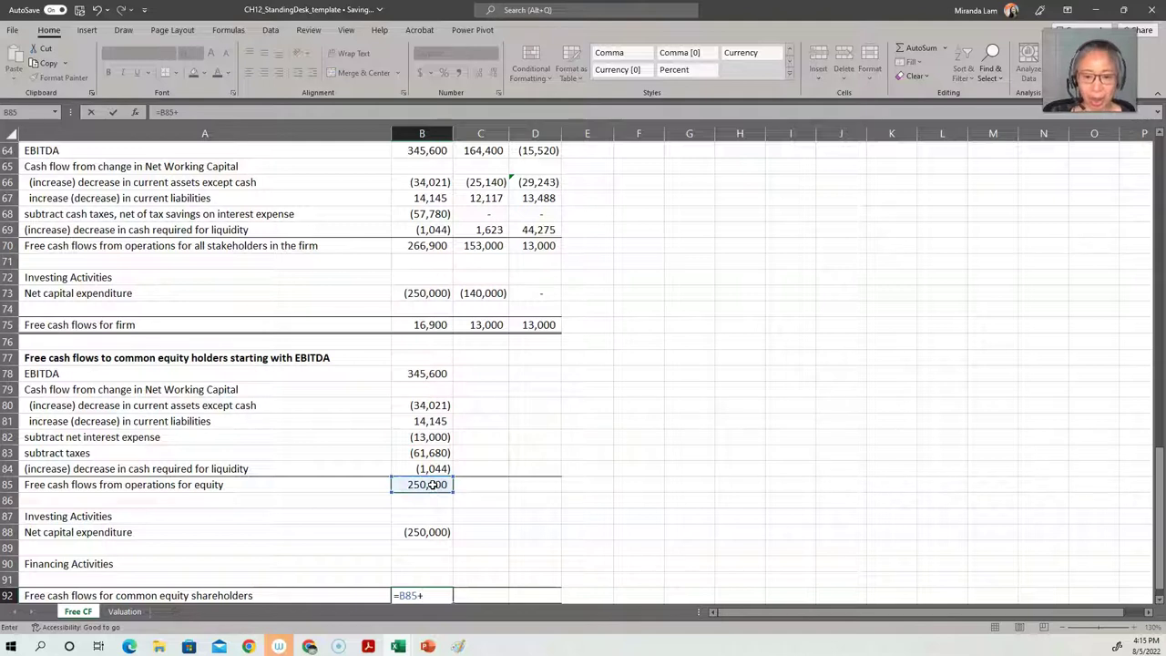
left_click(428, 532)
key("Return")
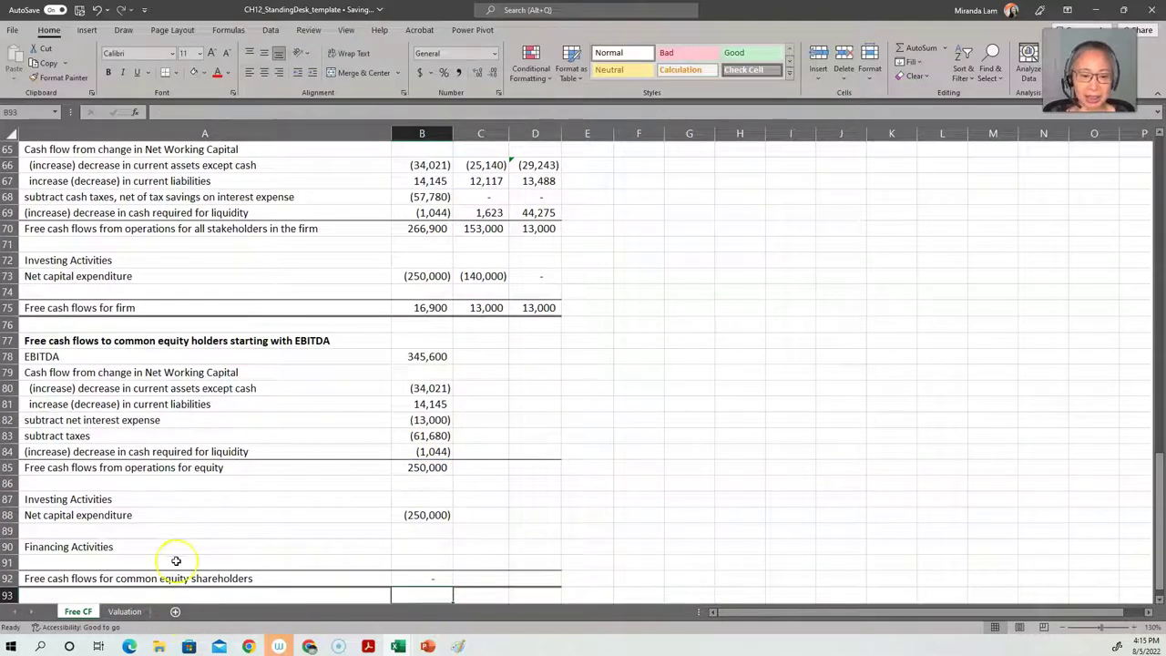
Copy the Year 0 common equity formulas in B78:B92 across to the Year -1 and Year -2 columns, C and D.
scroll(165, 546, "up", 11)
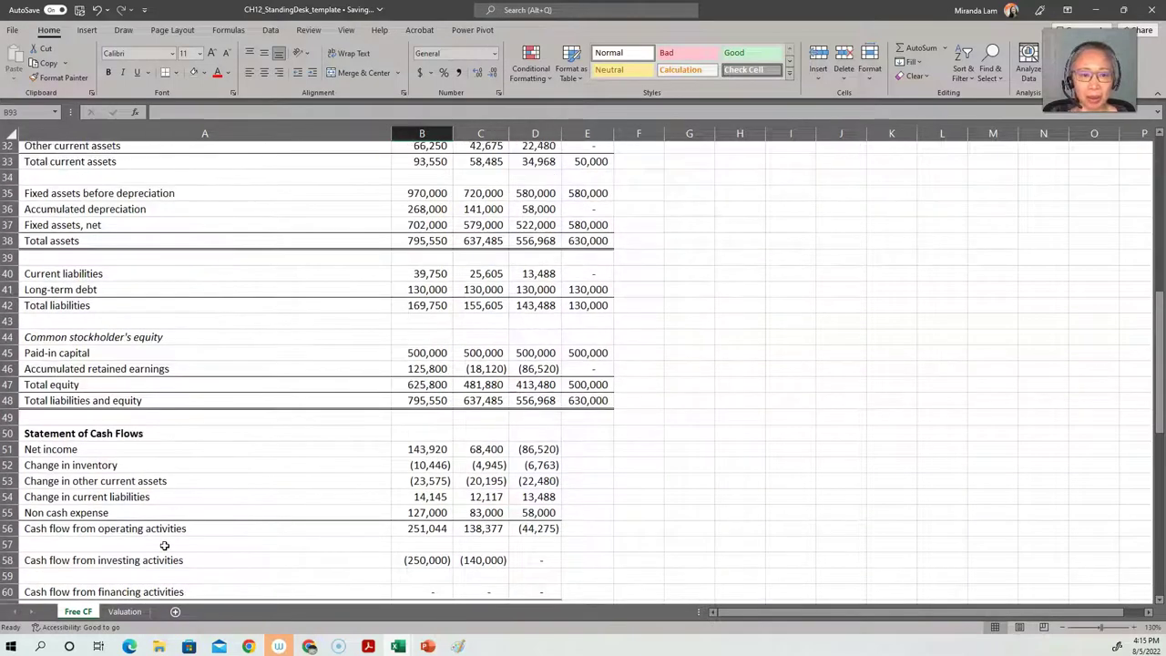
scroll(165, 546, "up", 1)
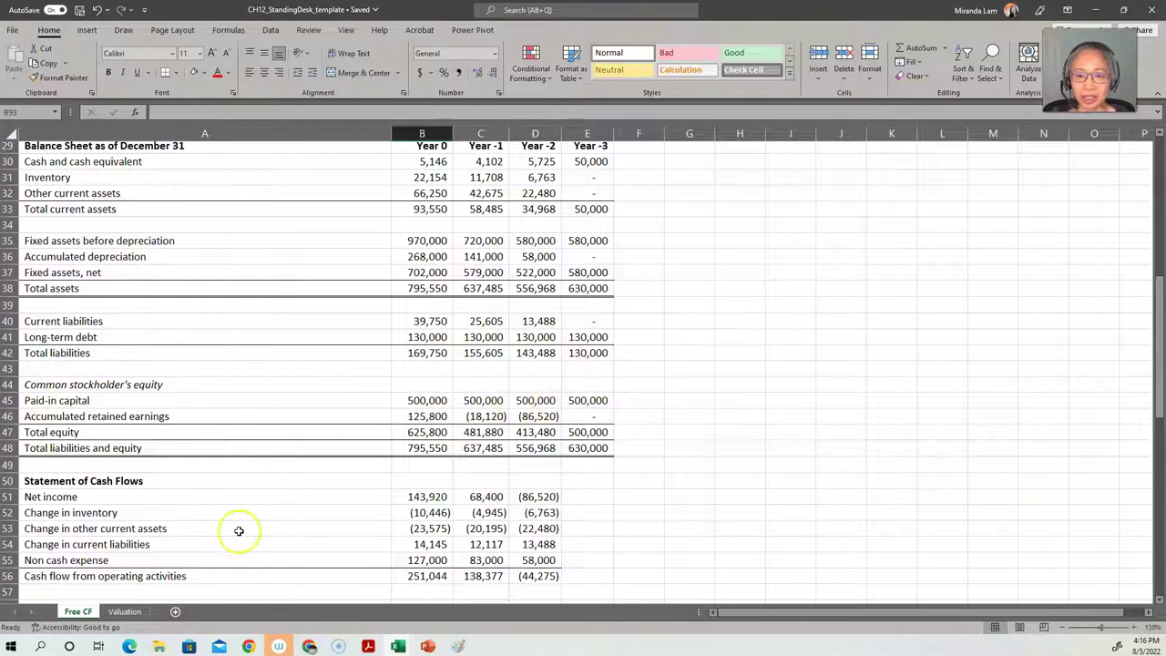
scroll(239, 530, "down", 11)
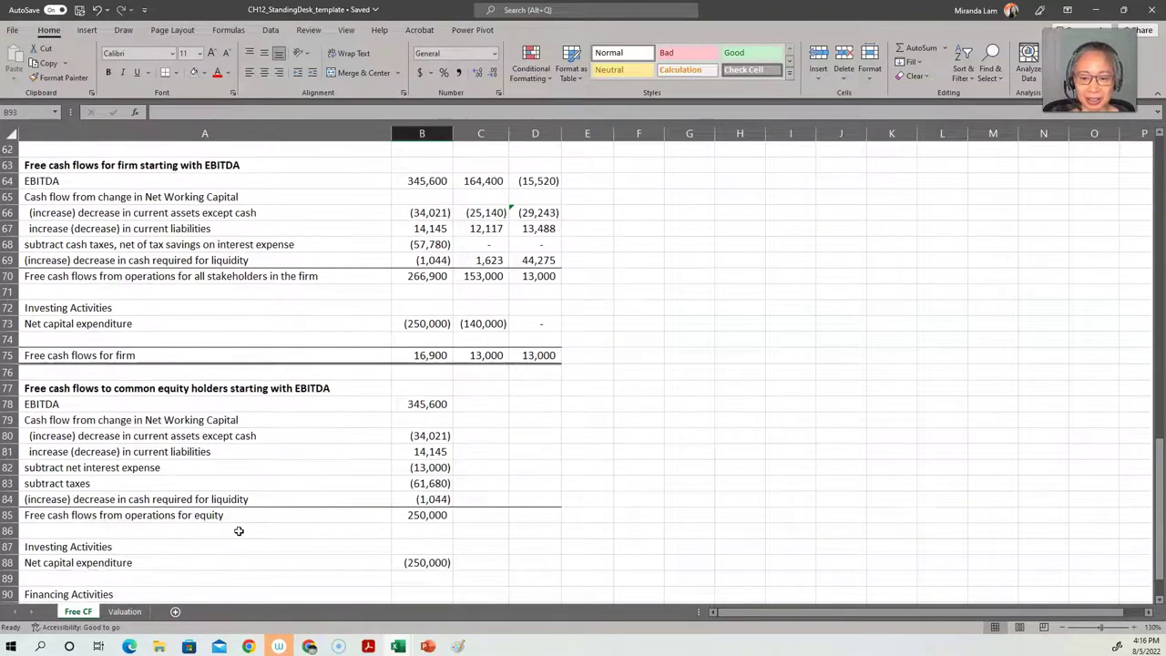
scroll(239, 530, "down", 2)
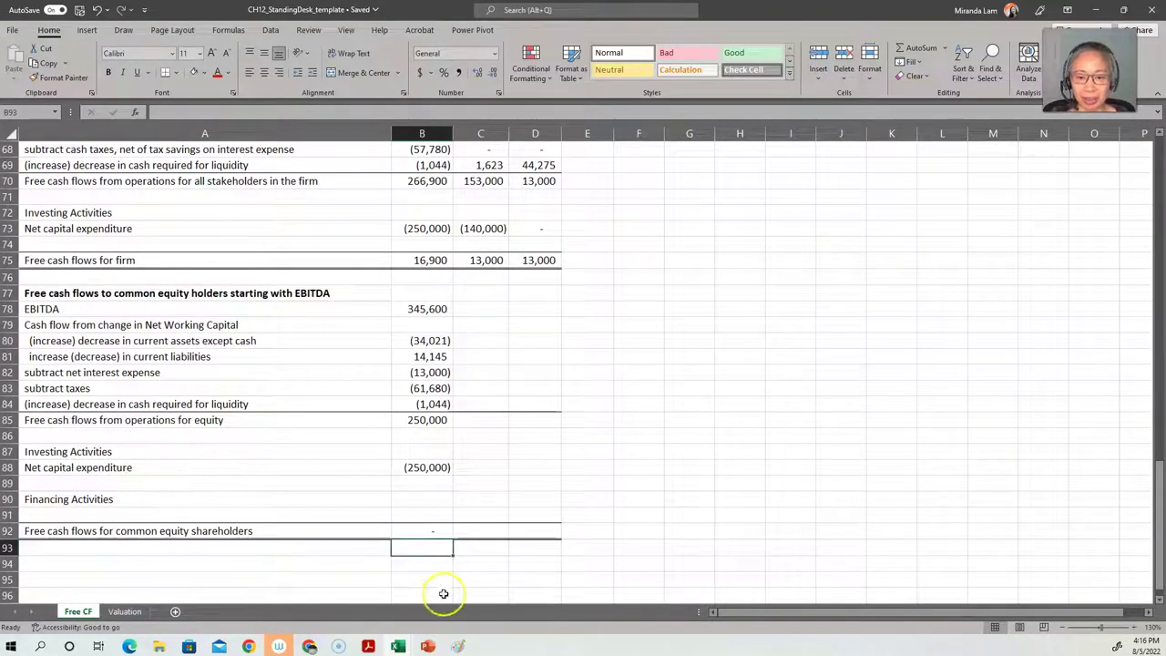
left_click(434, 533)
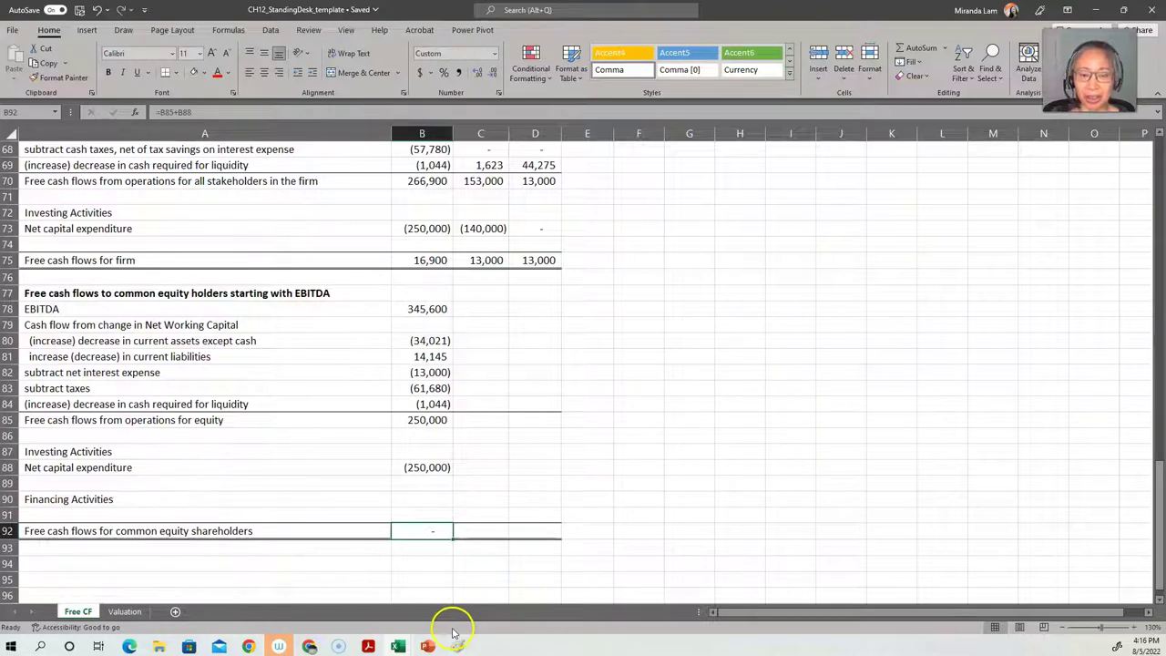
left_click_drag(424, 309, 426, 532)
key("shift+Right")
key("shift+Right")
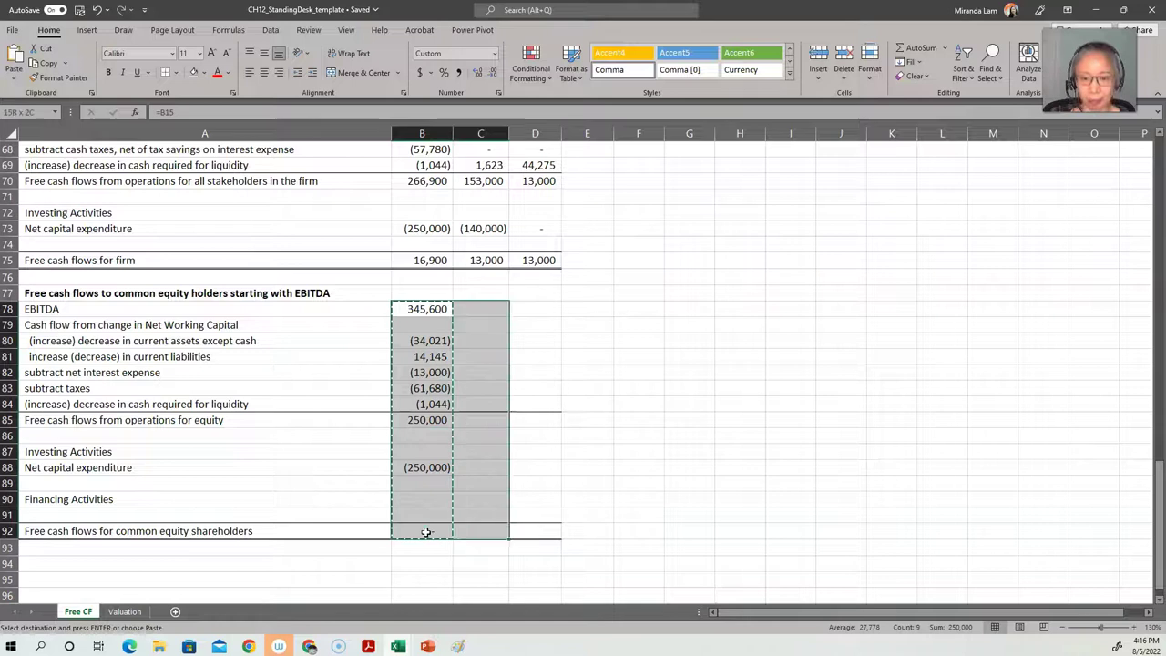
key("ctrl+r")
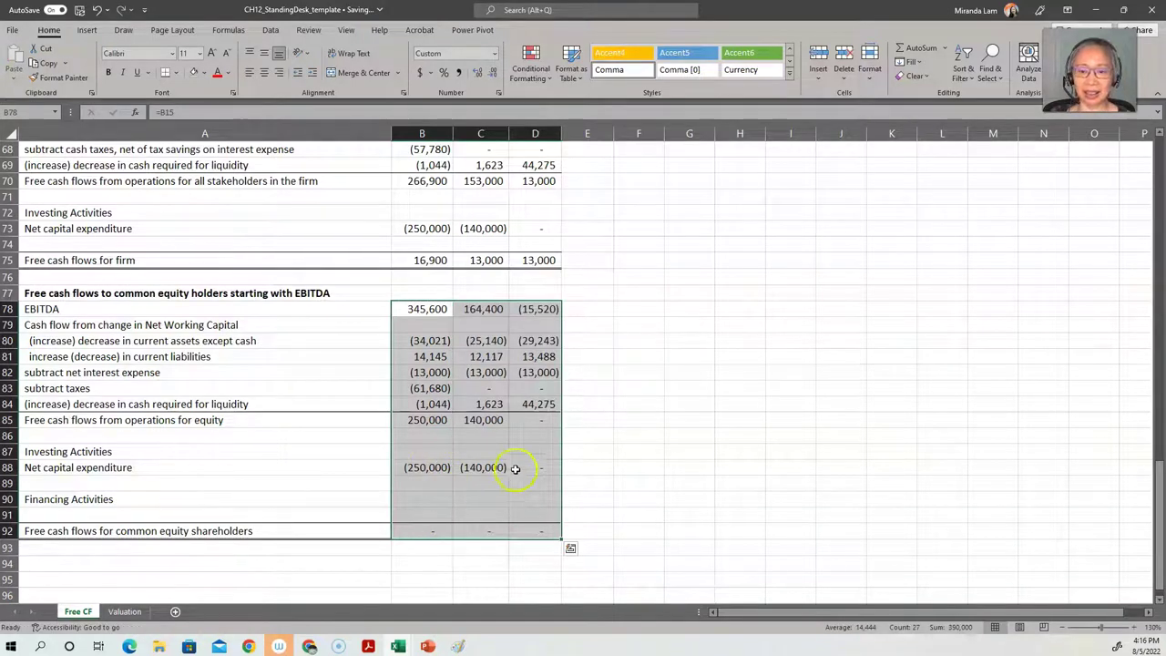
left_click(546, 449)
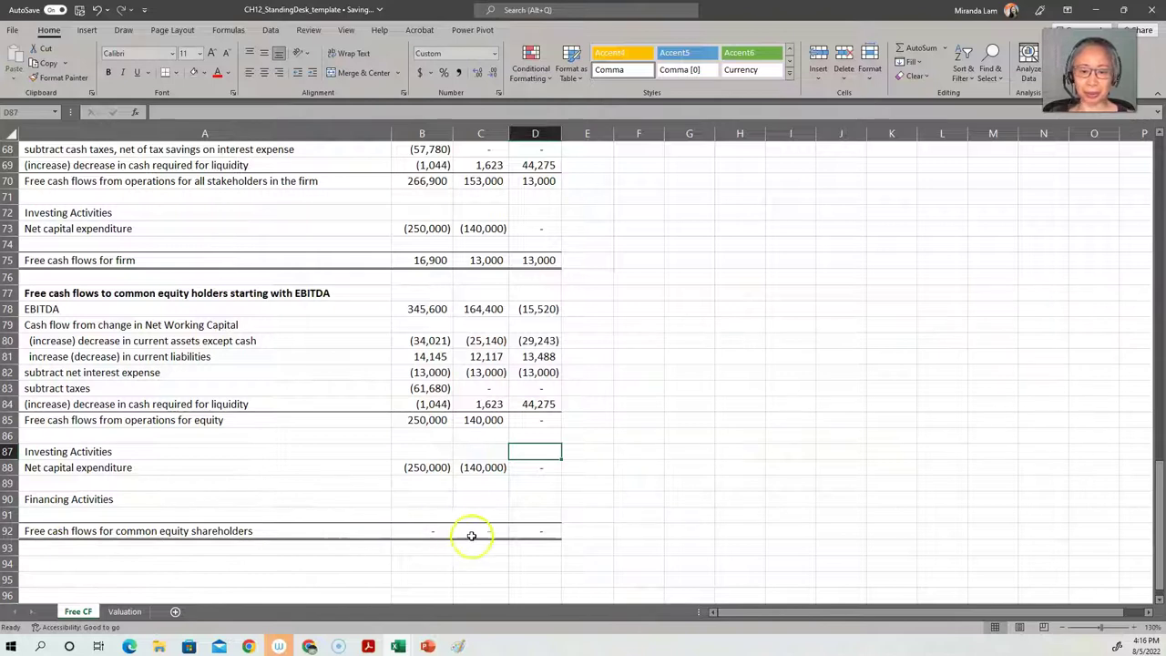
Review the cash flow statement, balance sheet and retained earnings against the completed free cash flows for common equity shareholders.
scroll(604, 528, "up", 11)
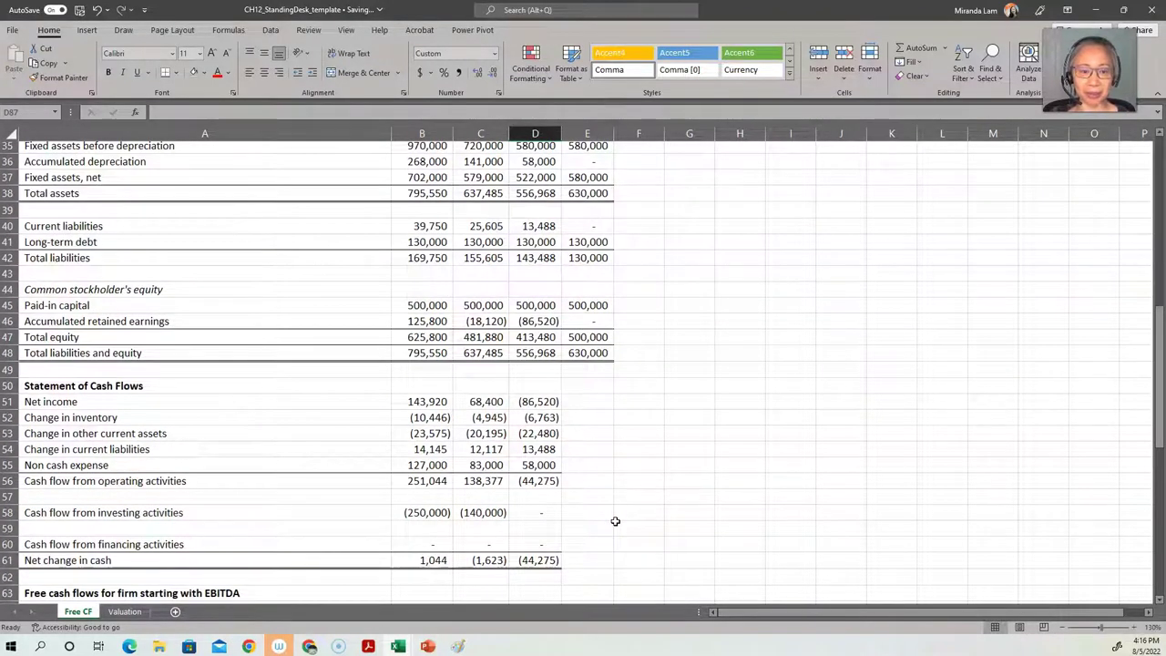
scroll(614, 521, "up", 6)
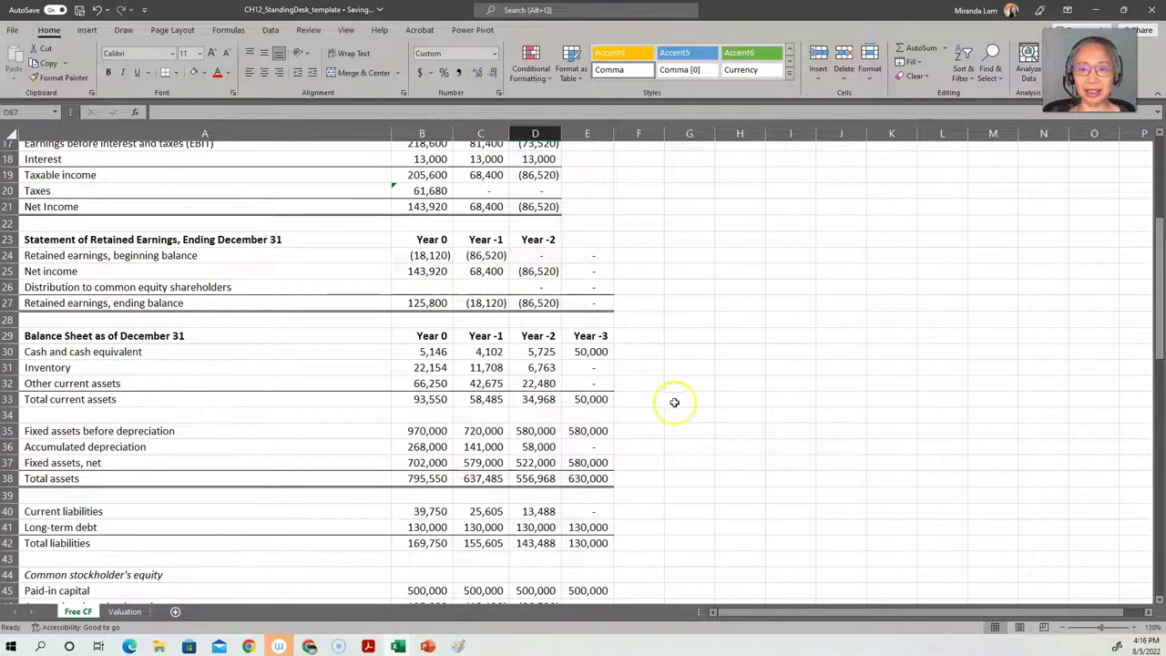
scroll(708, 561, "down", 15)
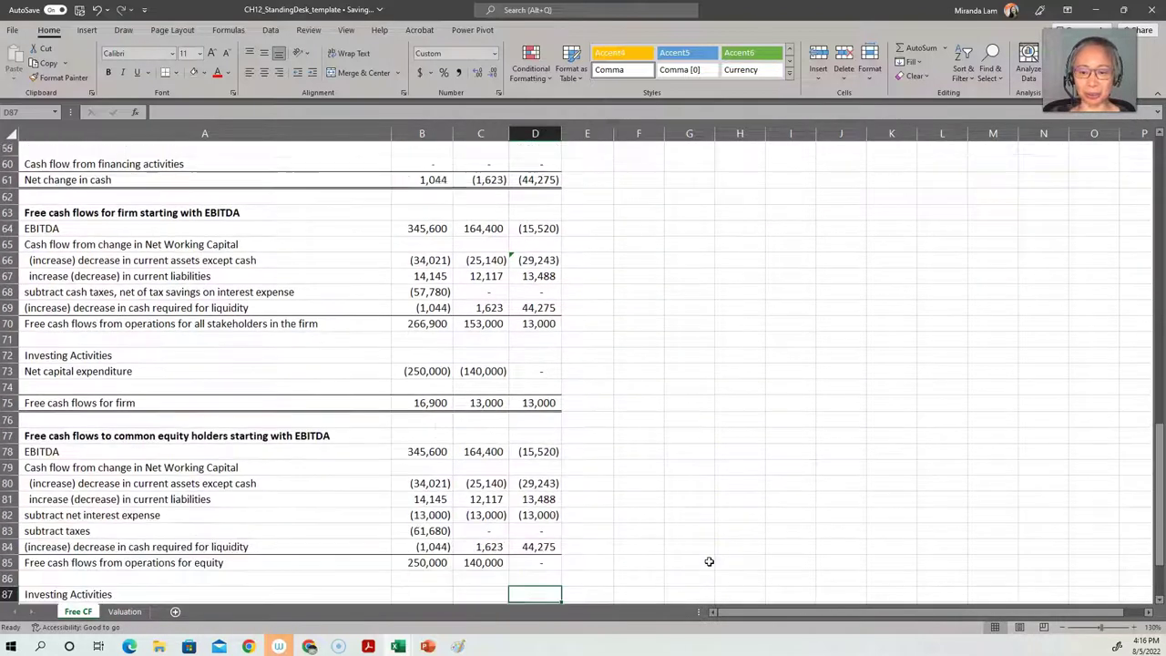
scroll(708, 561, "down", 2)
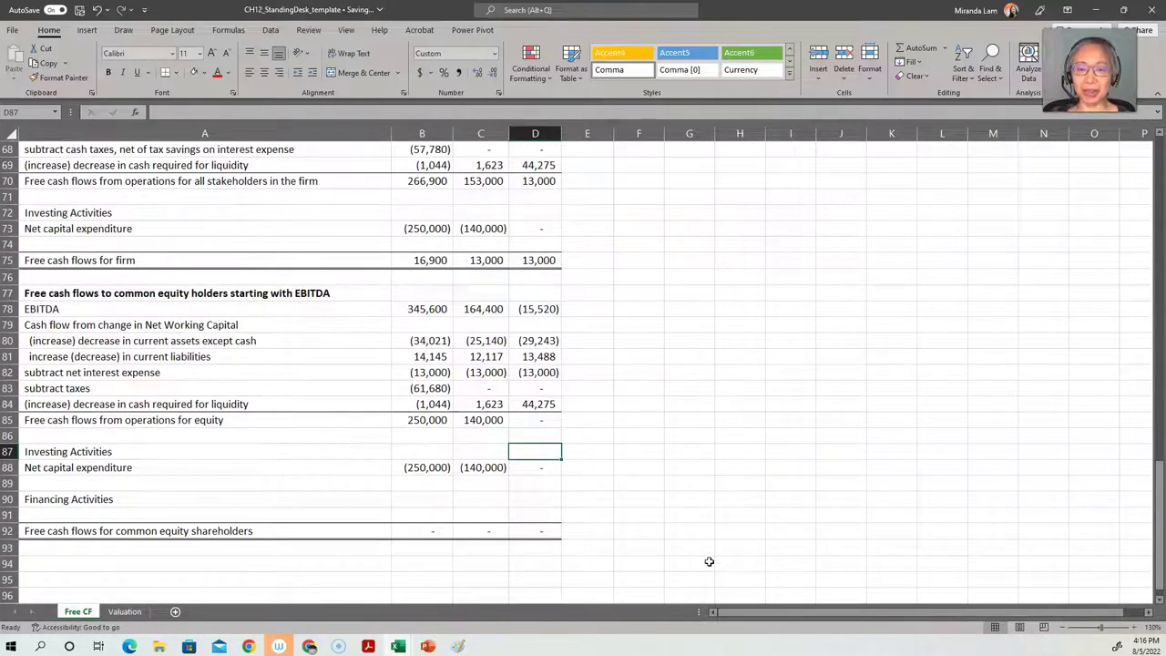